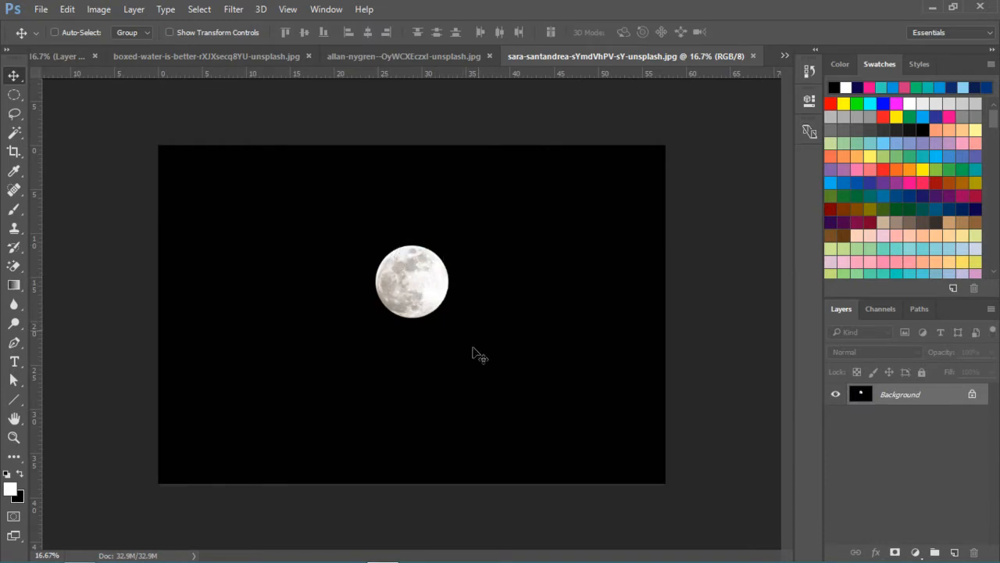
- Create a new YouTube Thumbnail document, 1280 by 720 pixels at 300 pixels/inch, RGB color with a white background
left_click(404, 56)
left_click(325, 61)
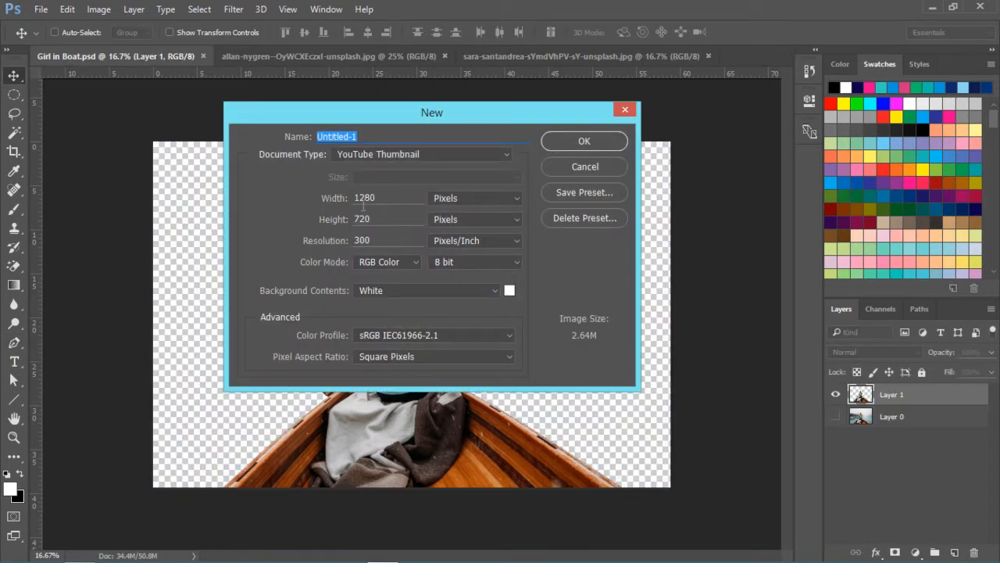
double_click(387, 197)
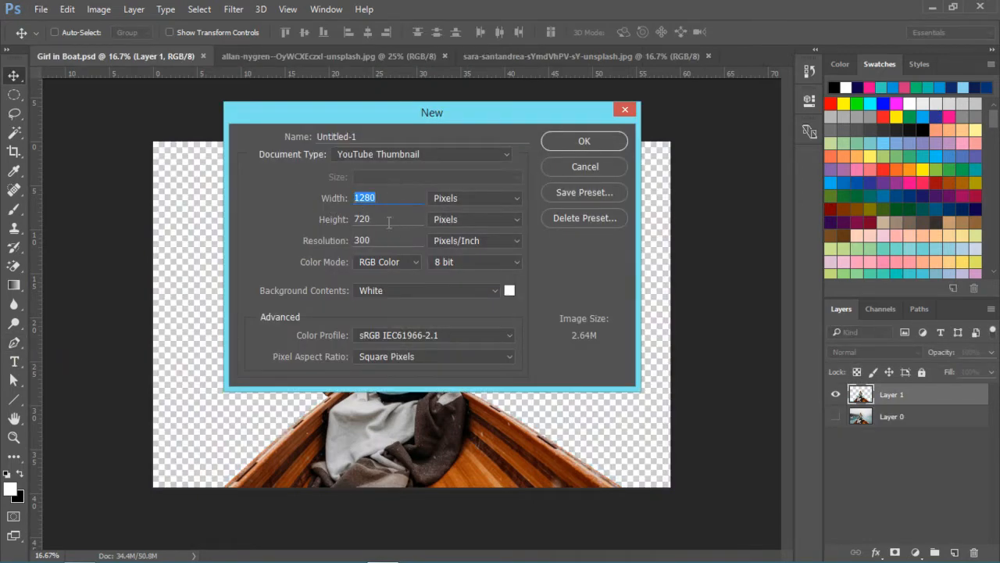
double_click(392, 222)
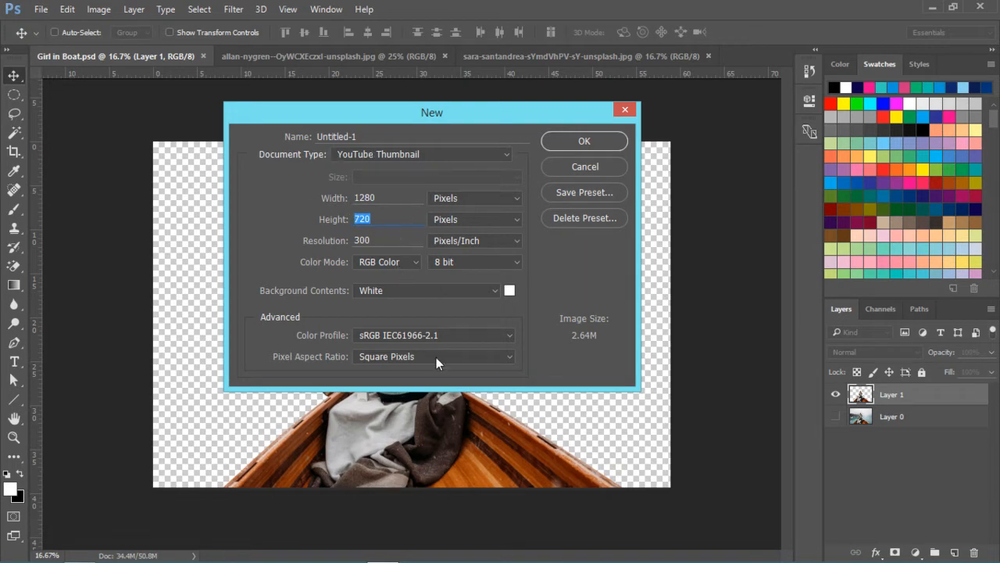
left_click(599, 142)
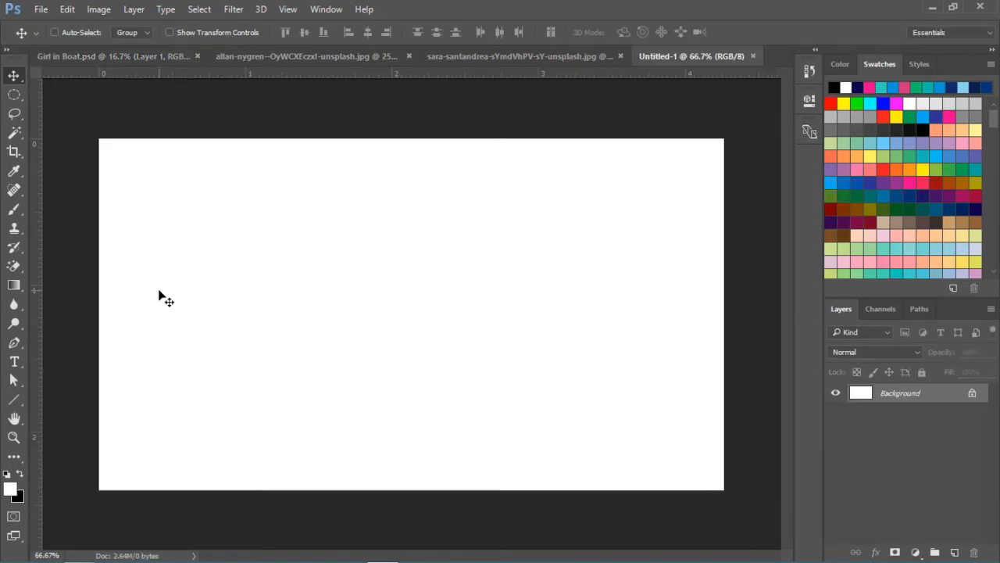
- Copy the cut-out girl-in-boat layer from Girl in Boat.psd into the new document, and close the source file
left_click(151, 57)
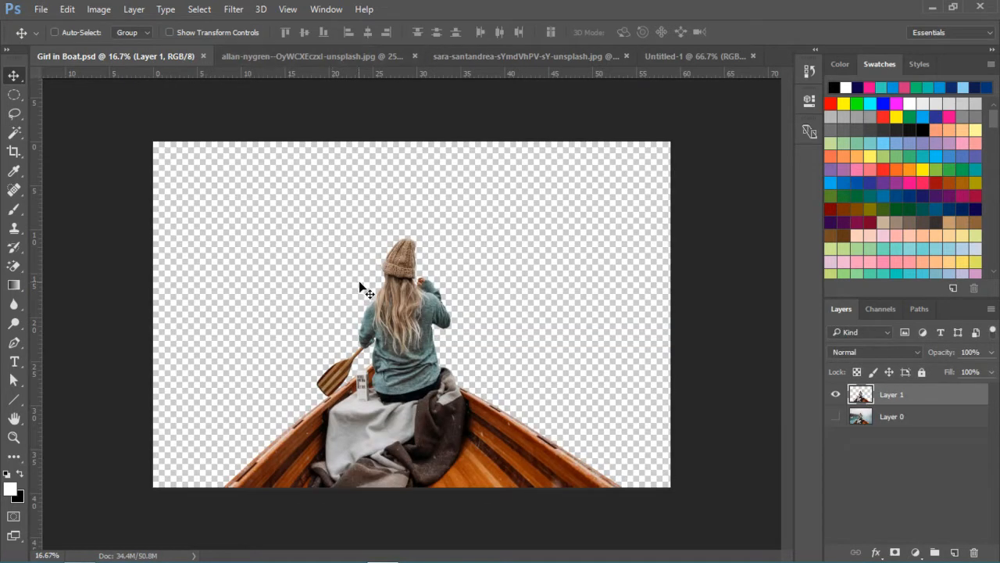
left_click_drag(415, 285, 352, 315)
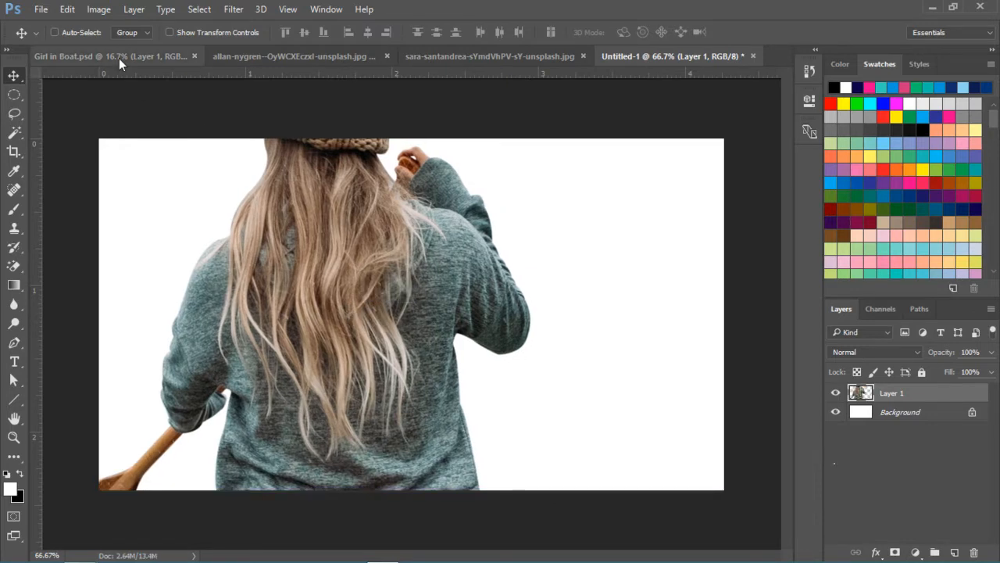
left_click(179, 57)
left_click(203, 57)
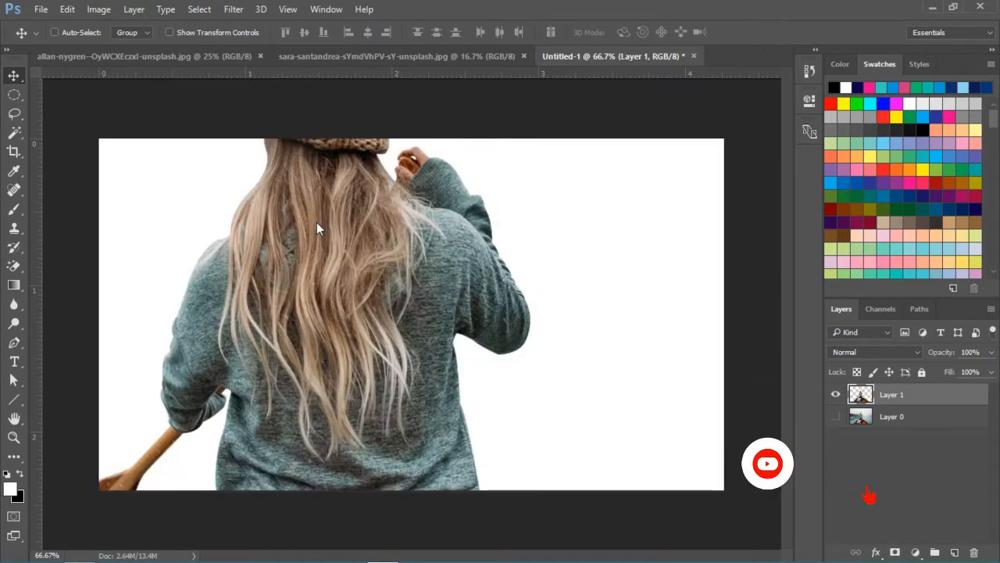
- Convert the girl-in-boat layer to a smart object and scale it to about 17.3%, centred horizontally on the canvas's bottom edge
right_click(936, 397)
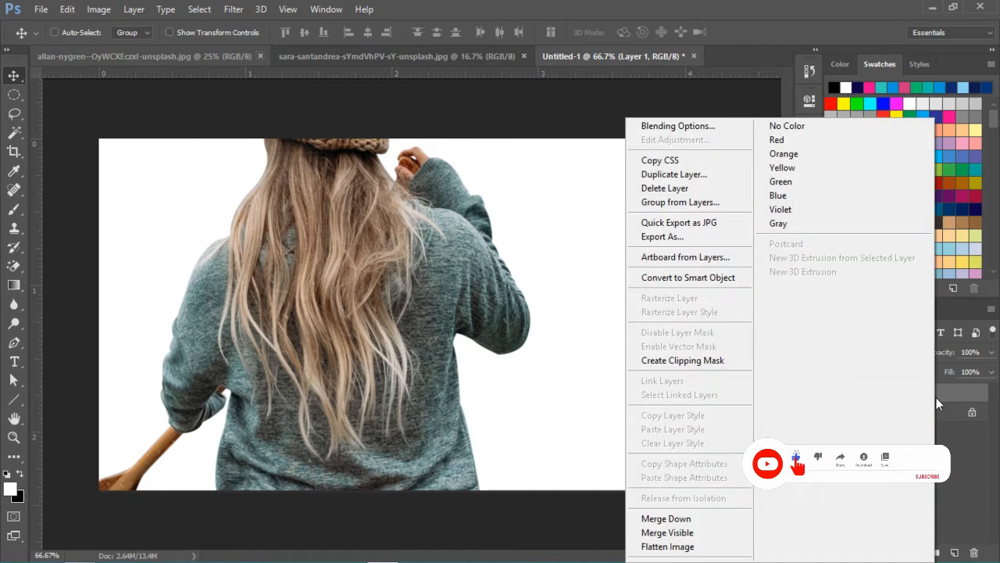
left_click(688, 279)
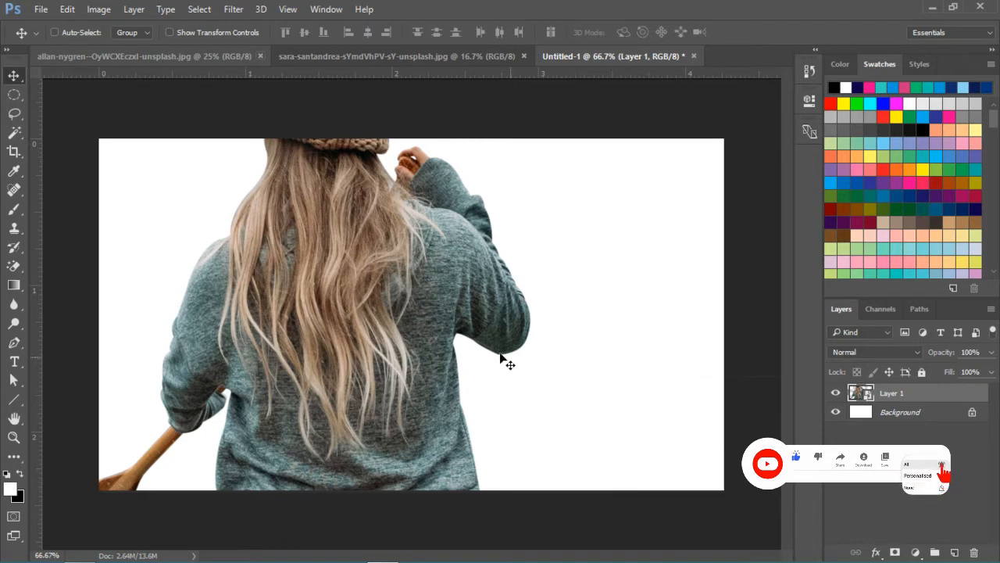
key("ctrl+t")
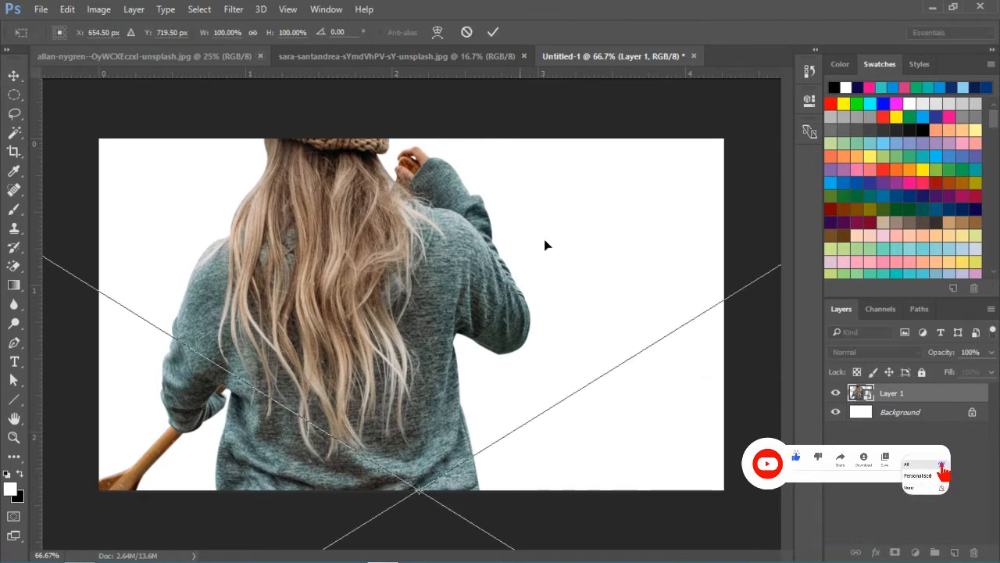
left_click_drag(490, 309, 88, 347)
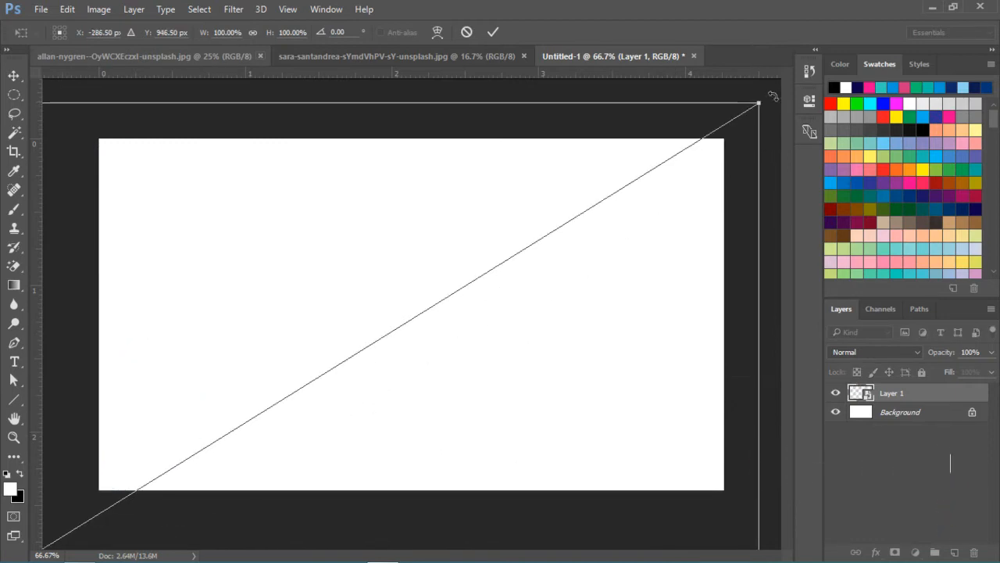
left_click_drag(761, 102, 156, 436)
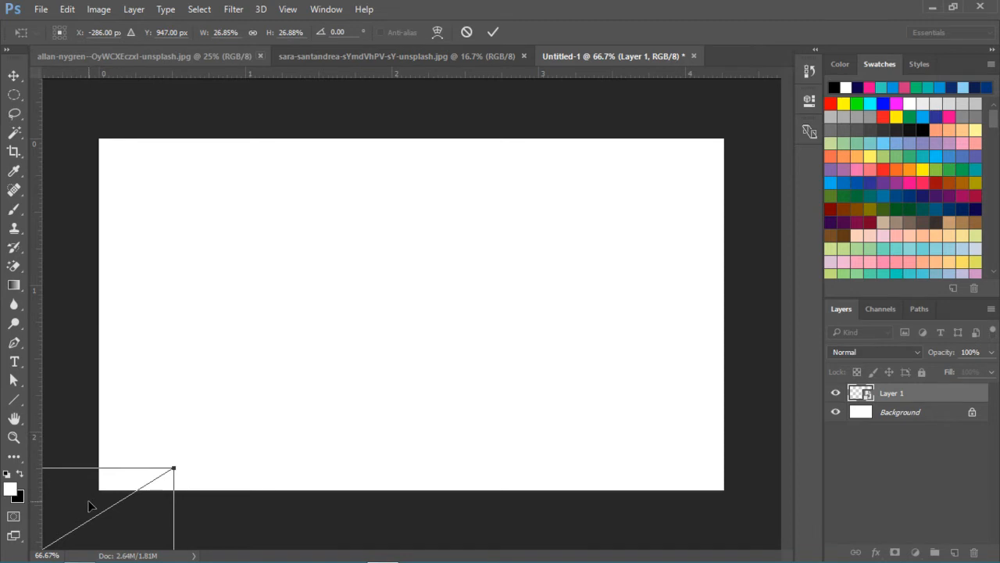
left_click_drag(89, 506, 525, 270)
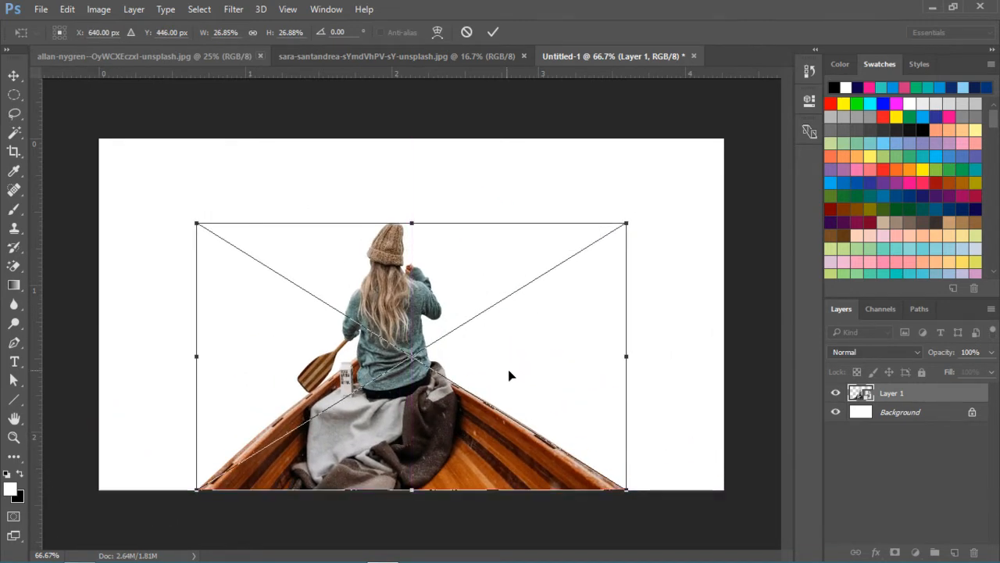
mouse_move(509, 376)
left_mouse_down()
mouse_move(523, 379)
mouse_move(495, 377)
mouse_move(504, 376)
left_mouse_up()
left_click_drag(198, 222, 249, 319)
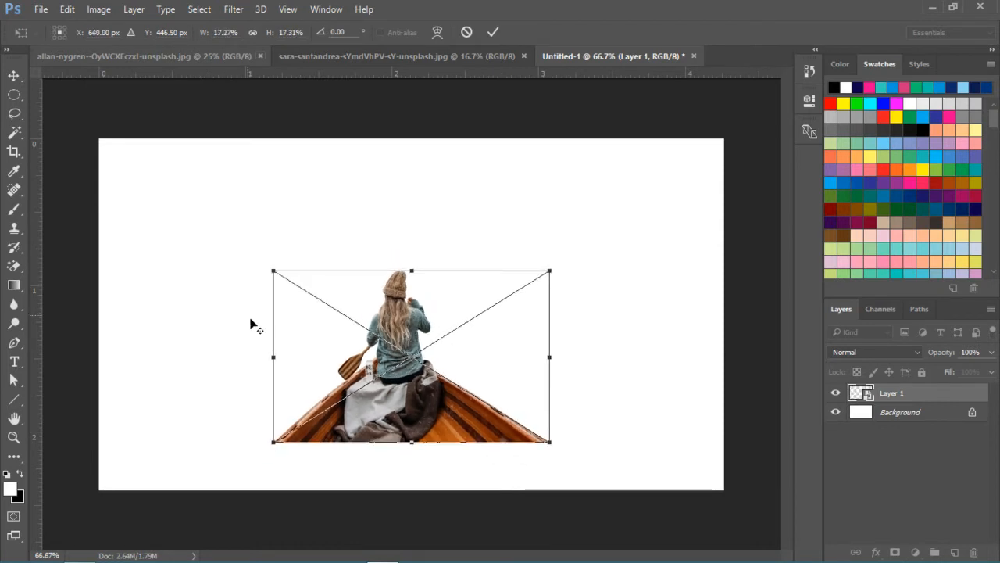
left_click_drag(478, 424, 478, 471)
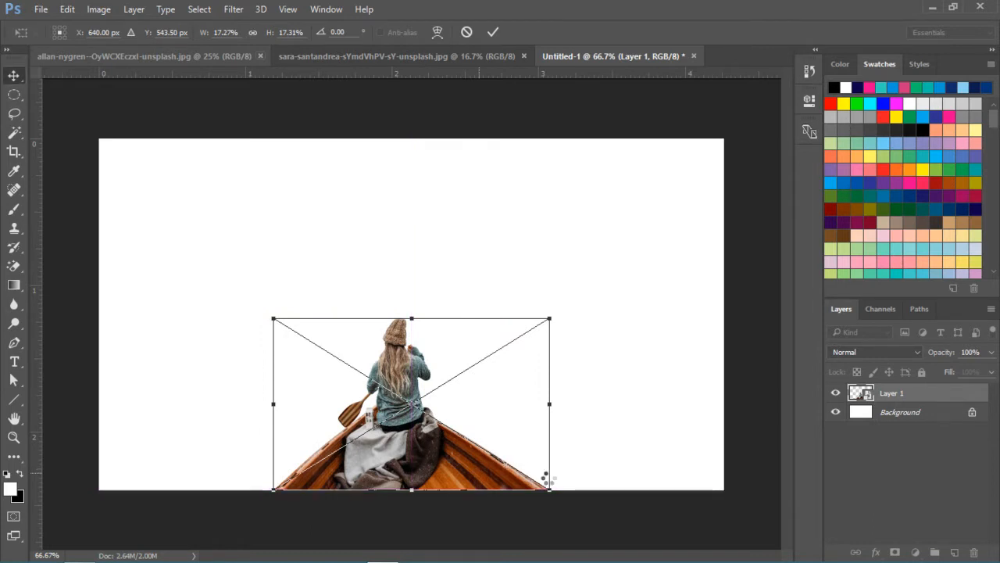
key("Return")
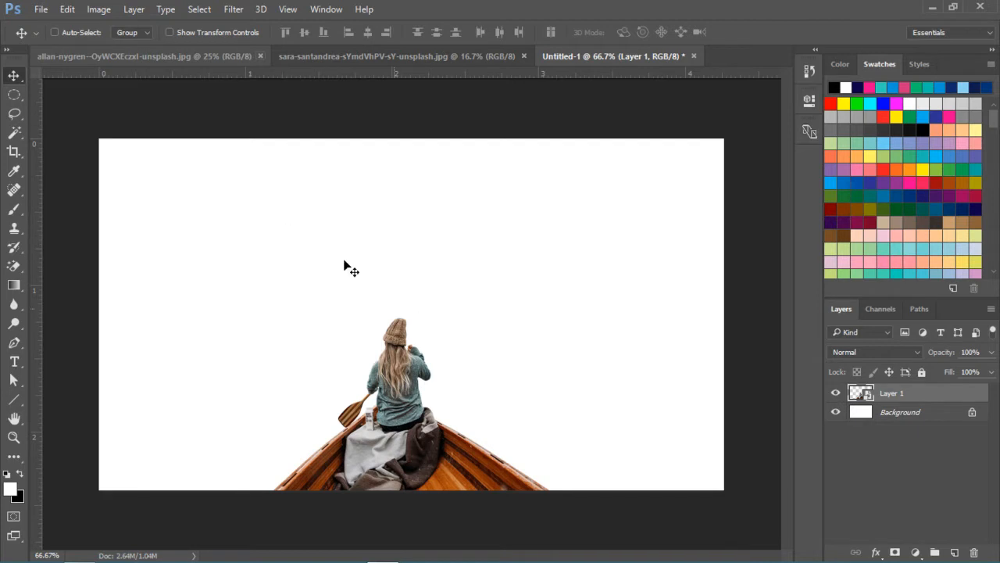
- Save the document in Photoshop format to the Desktop as Untitled-2.psd, replacing the existing file
left_click(41, 9)
left_click(65, 159)
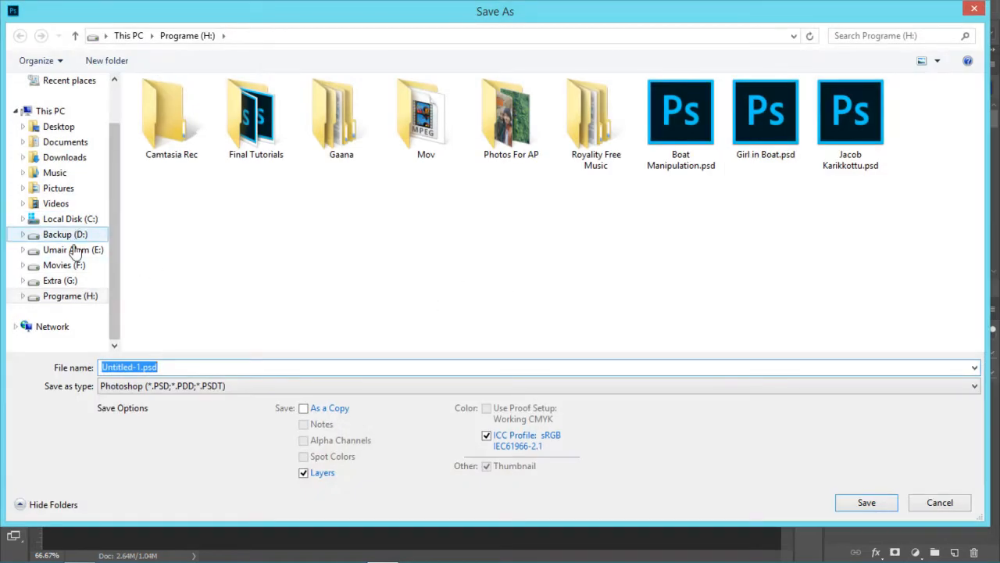
left_click(62, 127)
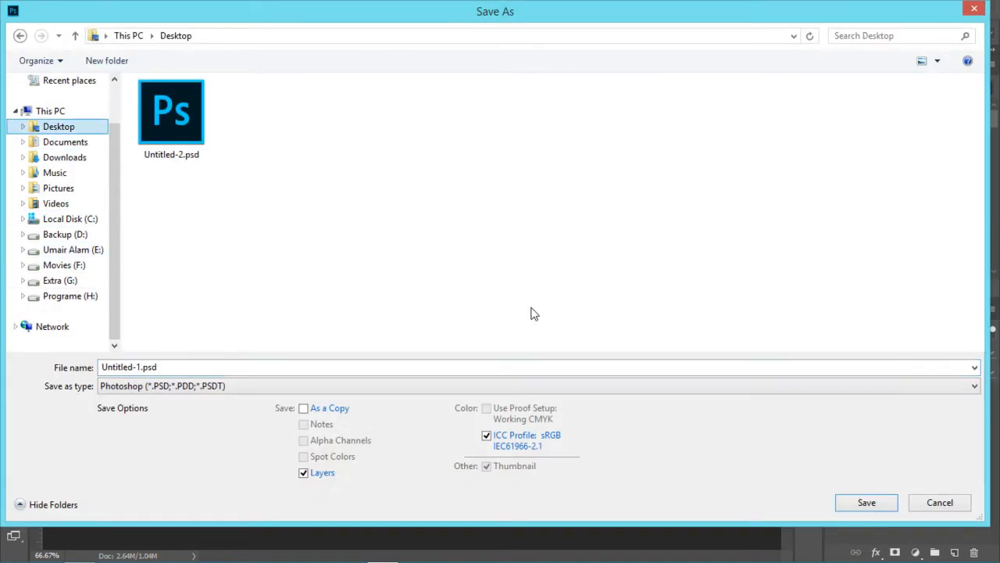
left_click(170, 154)
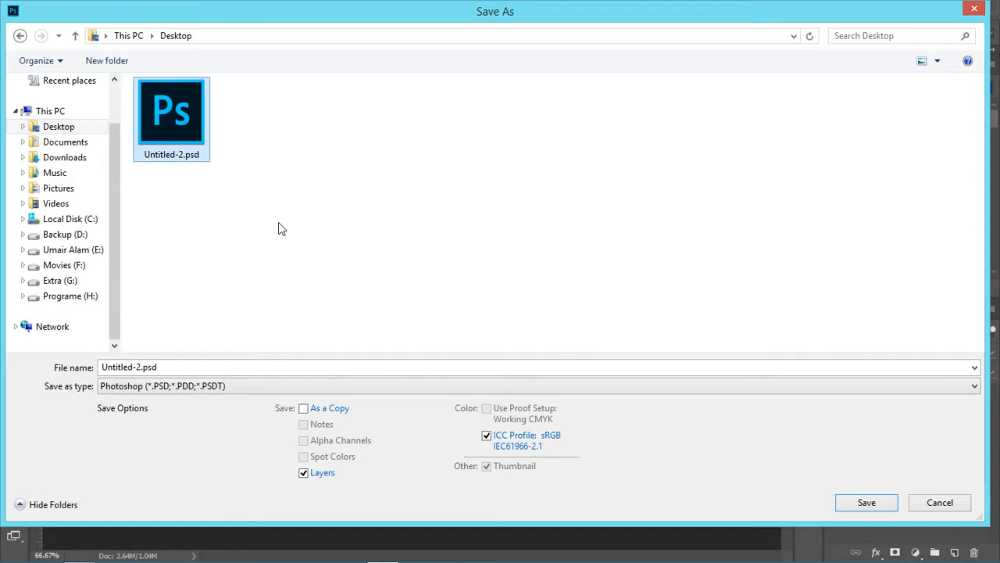
left_click(866, 508)
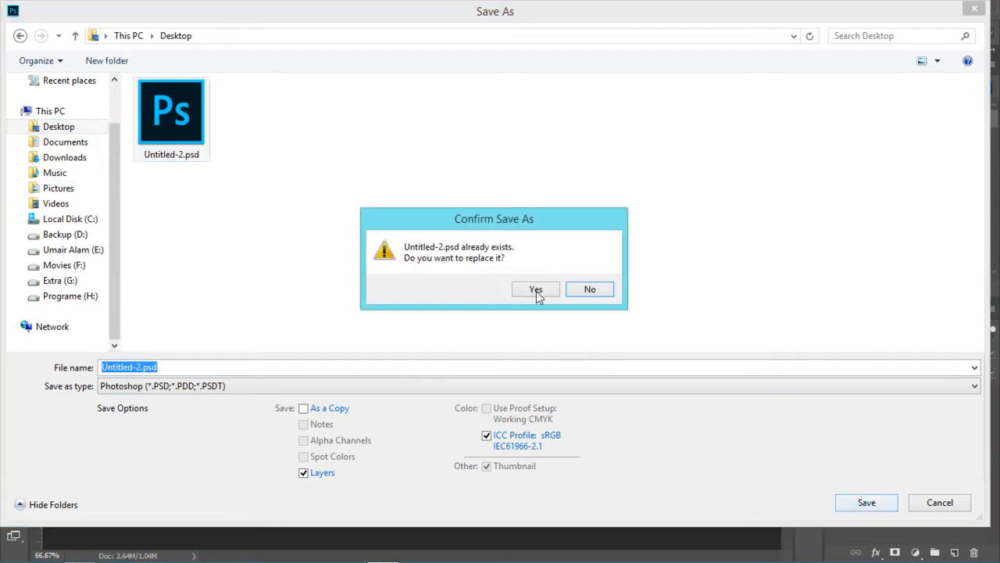
left_click(536, 291)
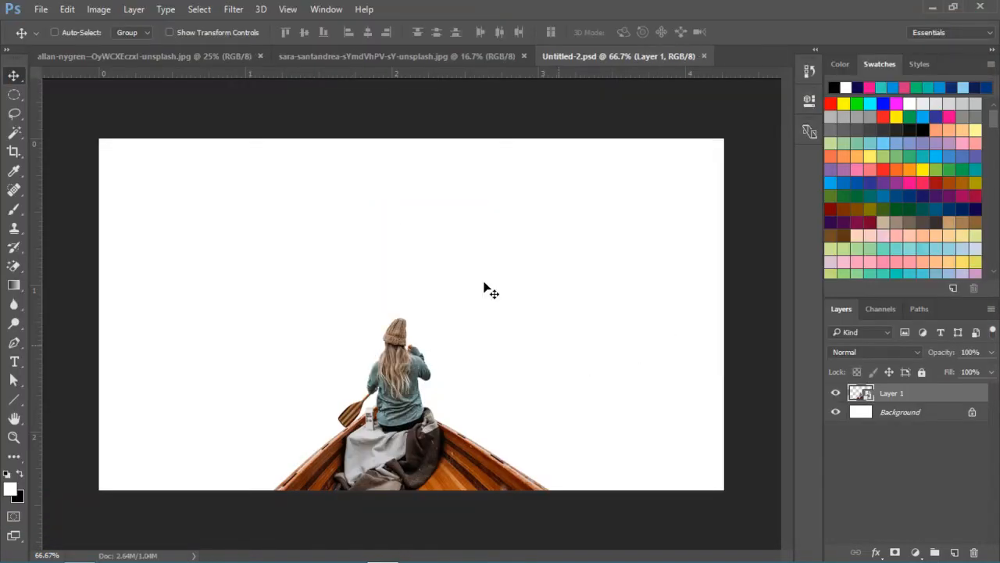
- Unlock the cloud photo's background layer, and bring it into Untitled-2.psd as a smart object
left_click(158, 56)
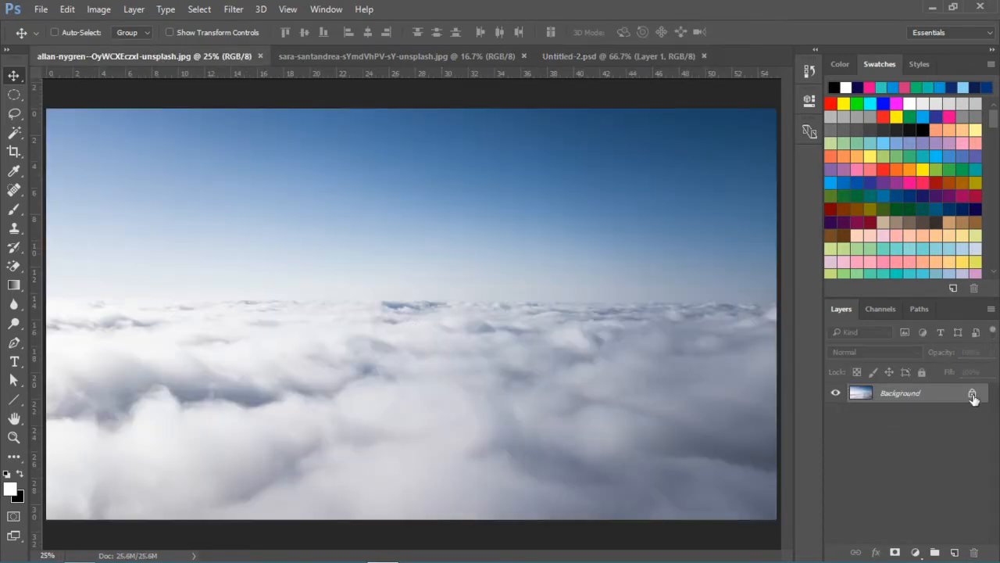
left_click(972, 395)
left_click_drag(516, 310, 558, 261)
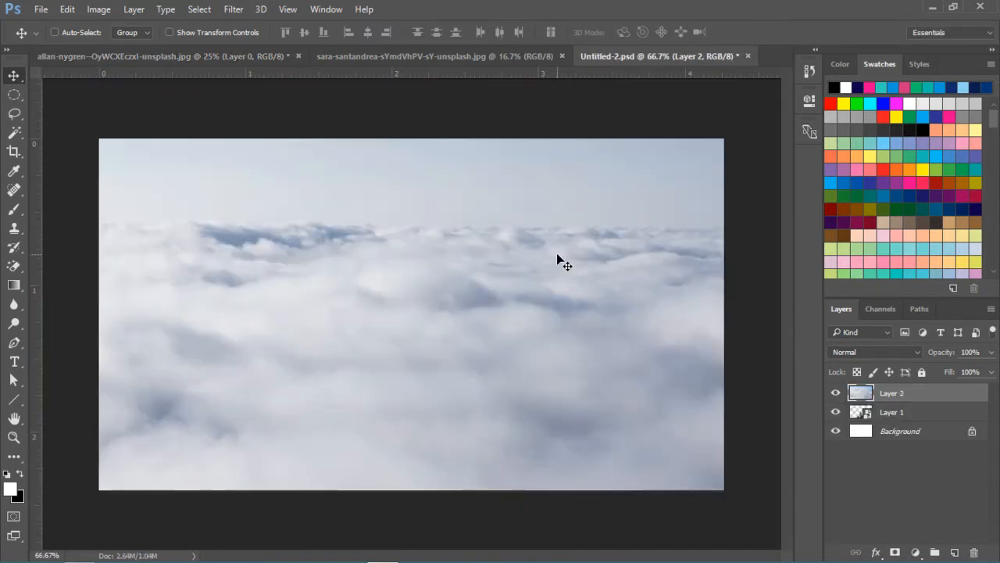
right_click(930, 395)
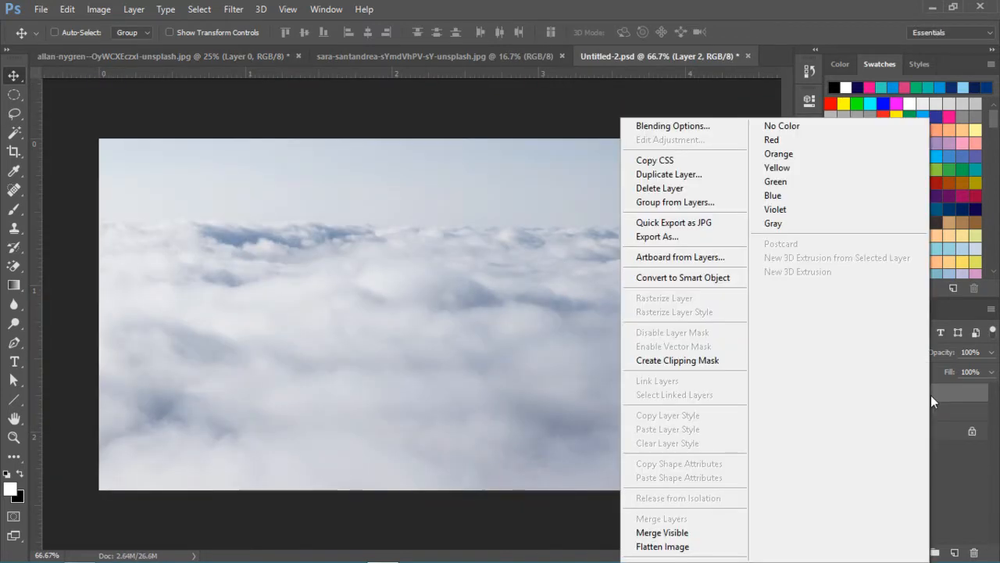
left_click(662, 279)
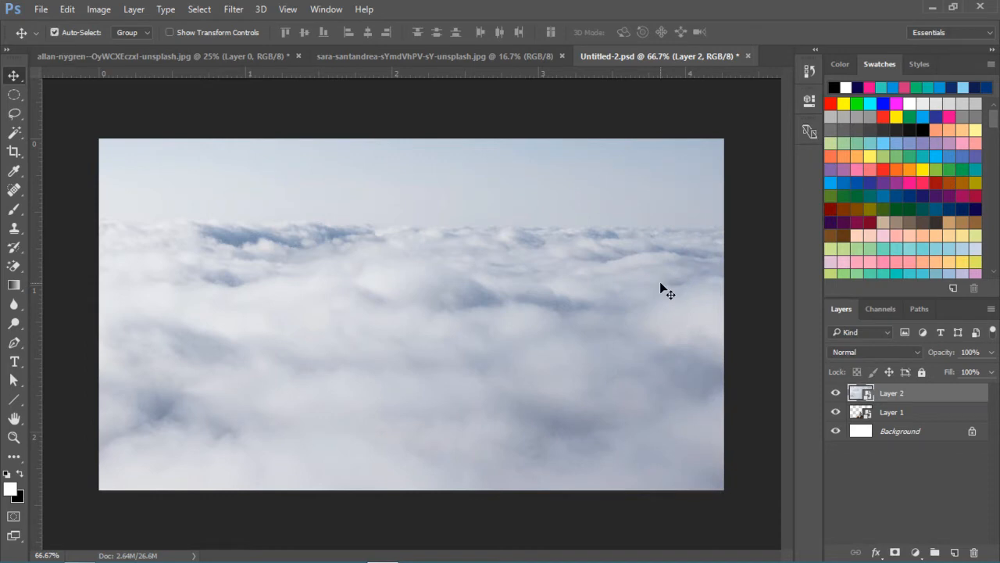
- Scale the cloud layer down to about 32% and align its edges so it exactly fills the canvas
key("ctrl+minus")
key("ctrl+minus")
key("ctrl+minus")
key("ctrl")
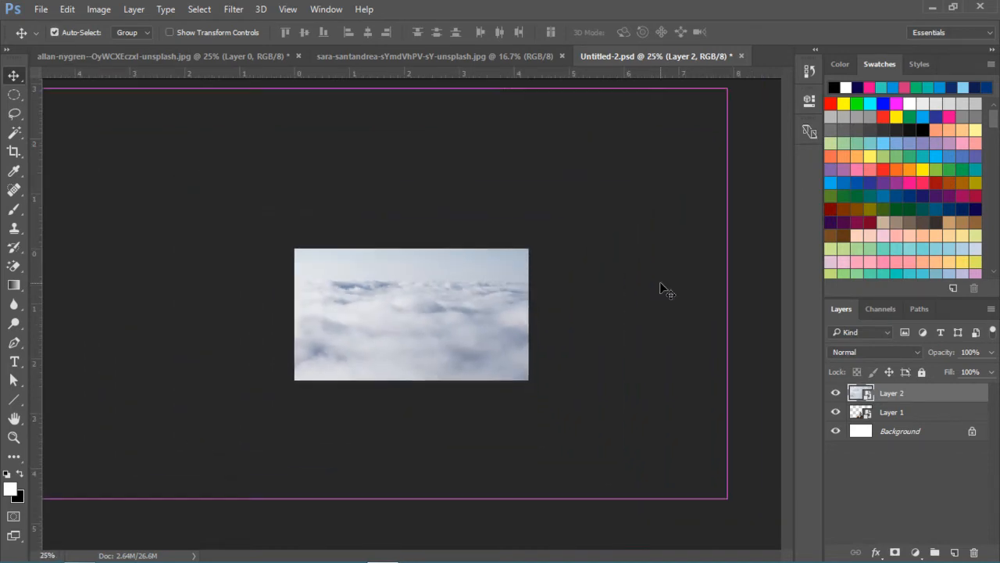
key("ctrl+t")
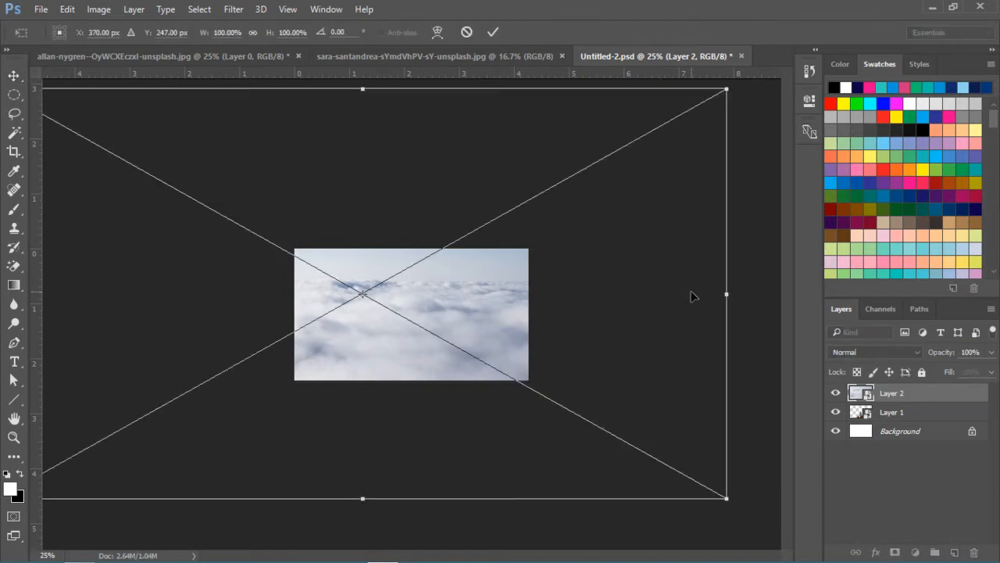
left_click_drag(726, 498, 520, 384)
left_click_drag(427, 362, 431, 358)
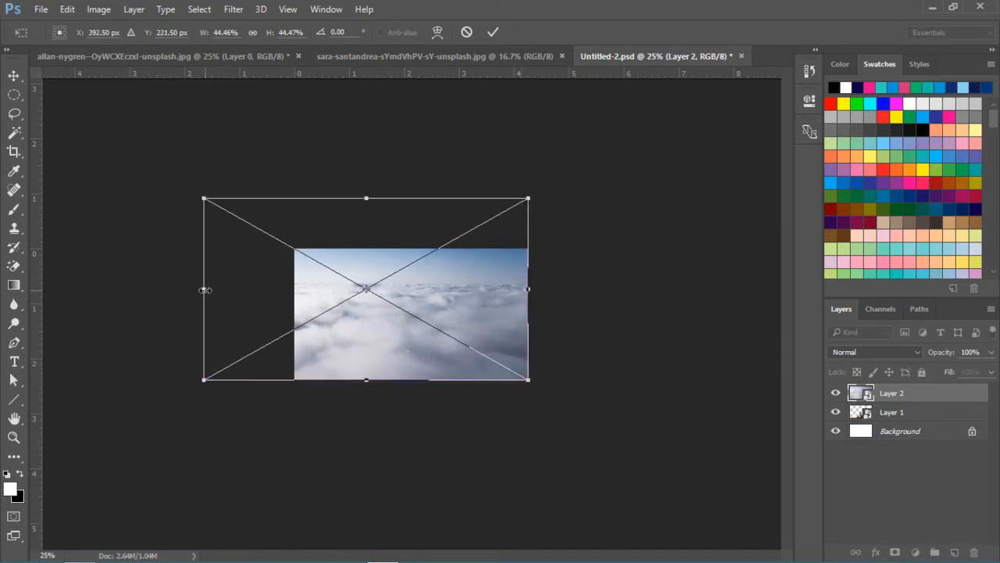
left_click_drag(204, 290, 294, 290)
left_click_drag(411, 197, 411, 248)
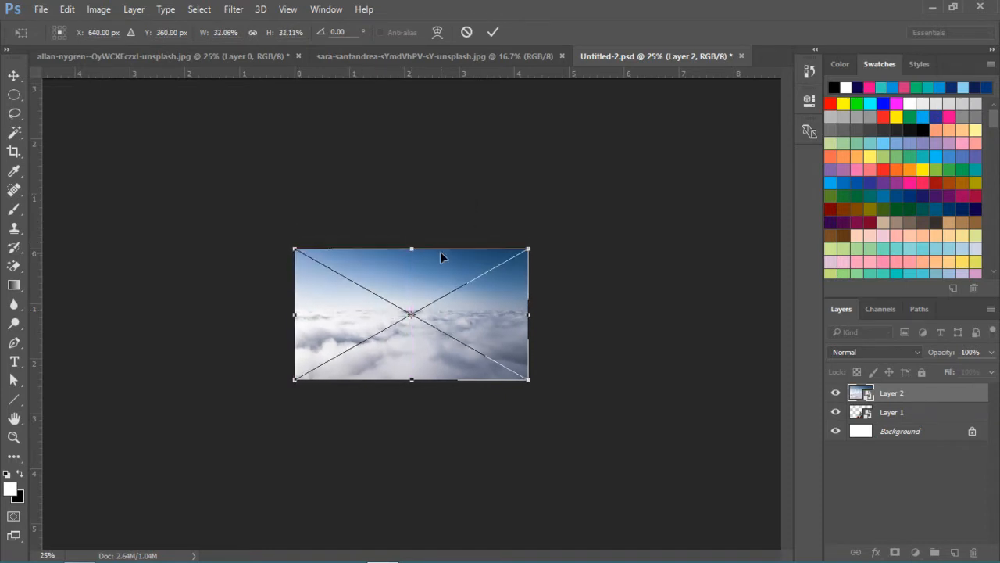
key("Return")
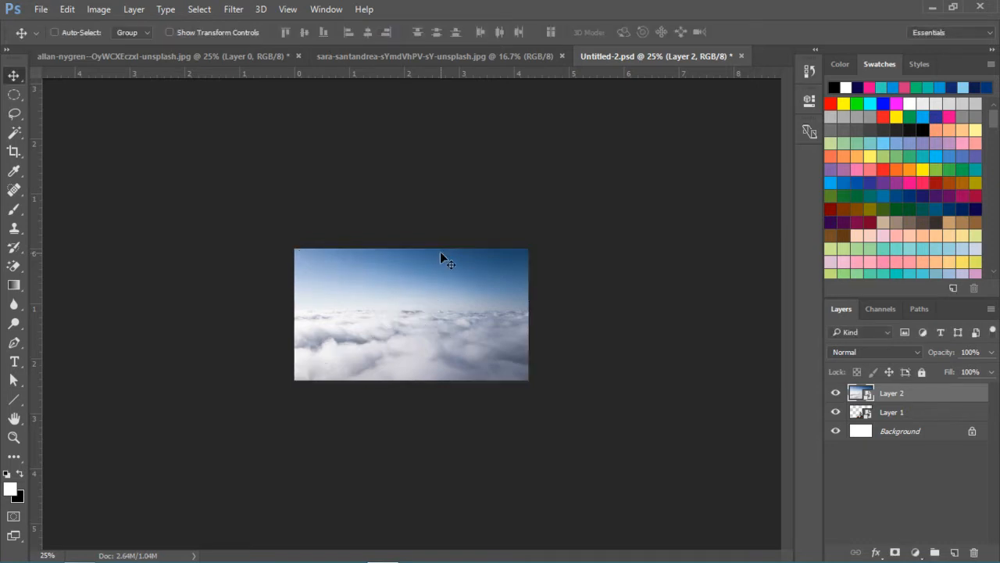
- Move the cloud layer below the girl-in-boat layer in the layer order
key("ctrl+plus")
key("ctrl+plus")
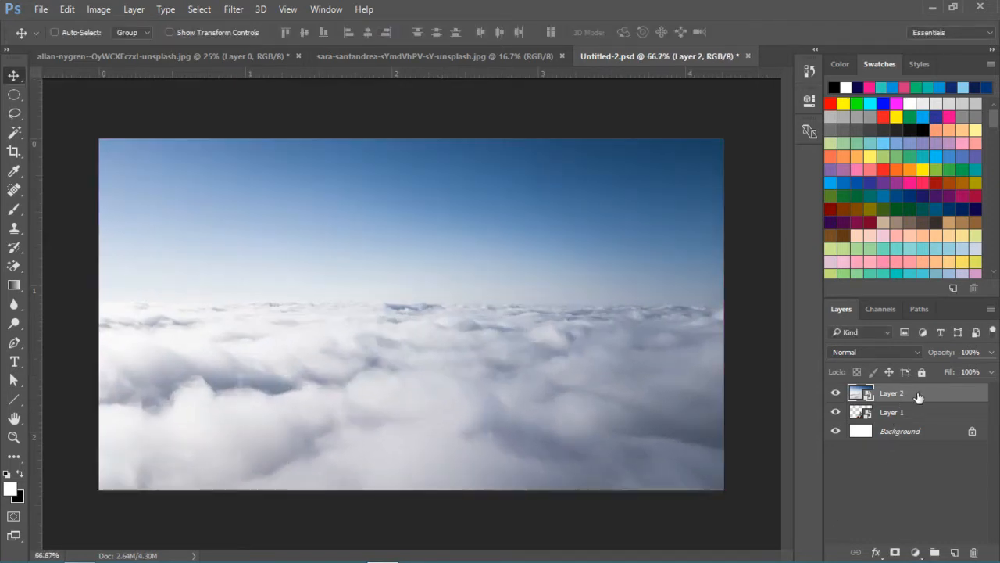
left_click_drag(918, 397, 925, 419)
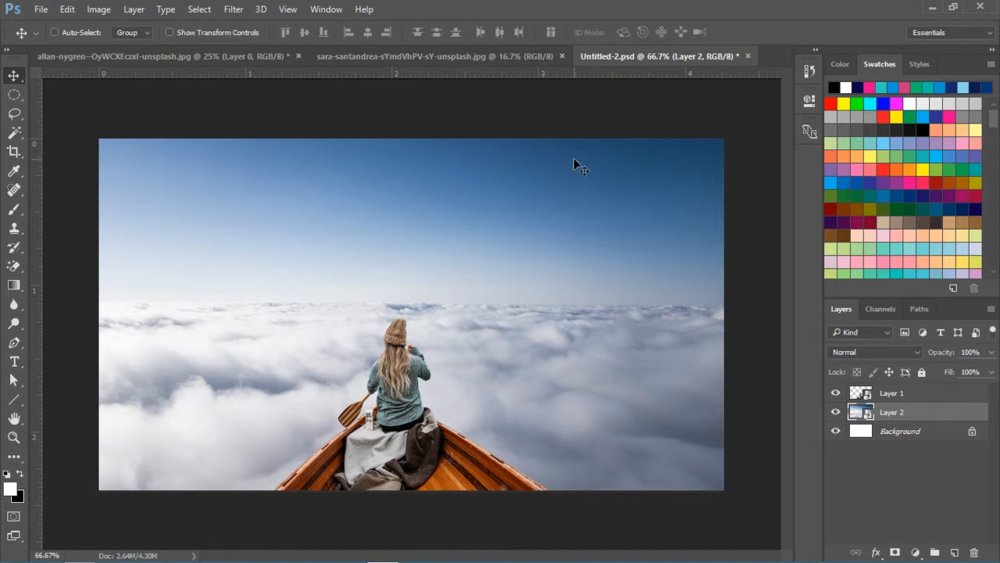
- Unlock the moon photo's background layer, and close the cloud photo without saving its changes
left_click(434, 58)
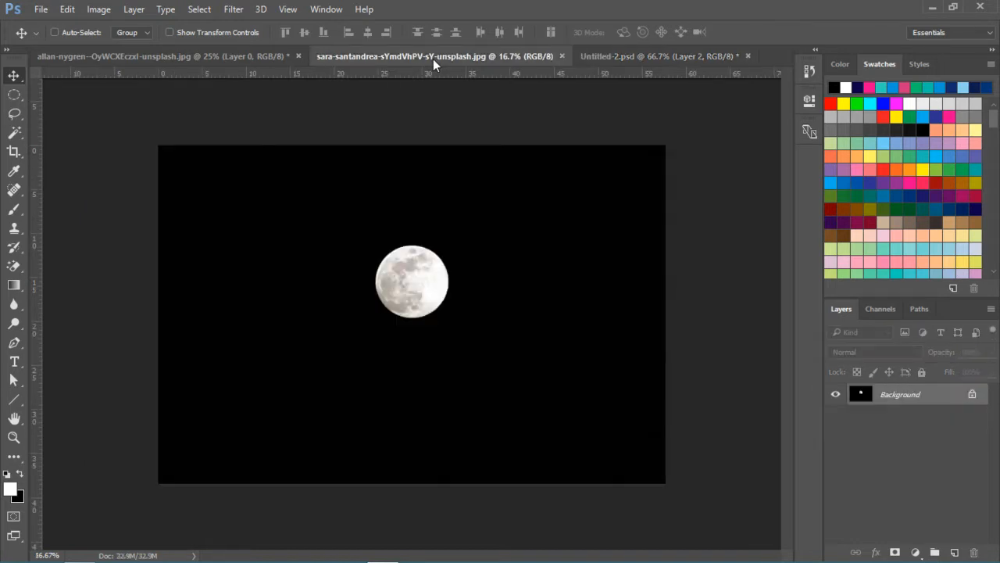
left_click(971, 396)
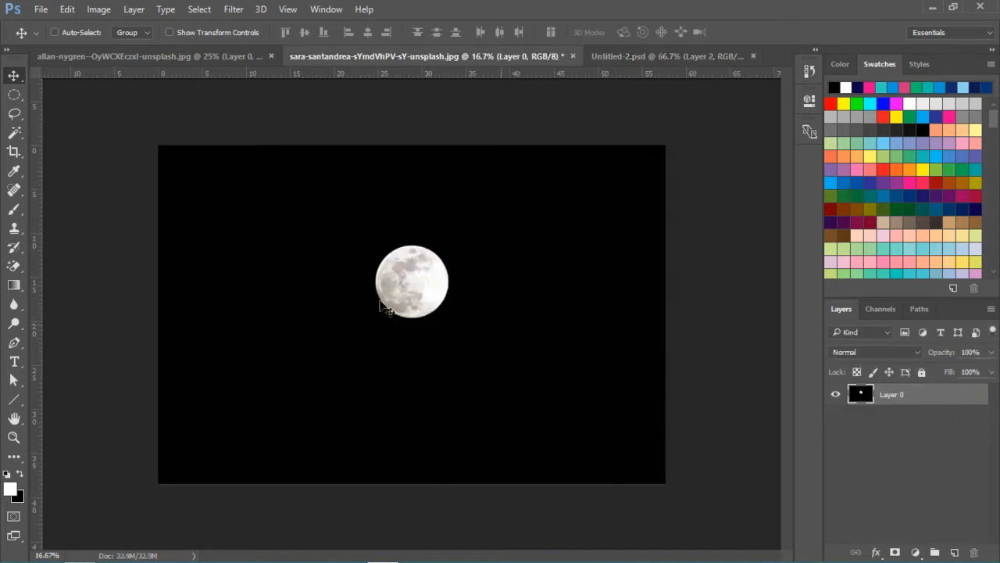
left_click(209, 58)
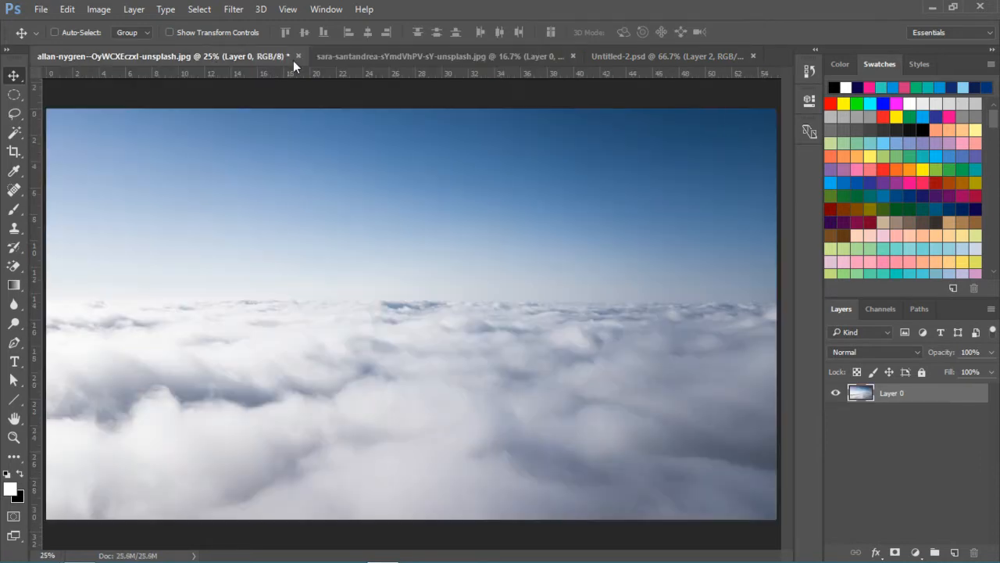
left_click(296, 56)
left_click(505, 232)
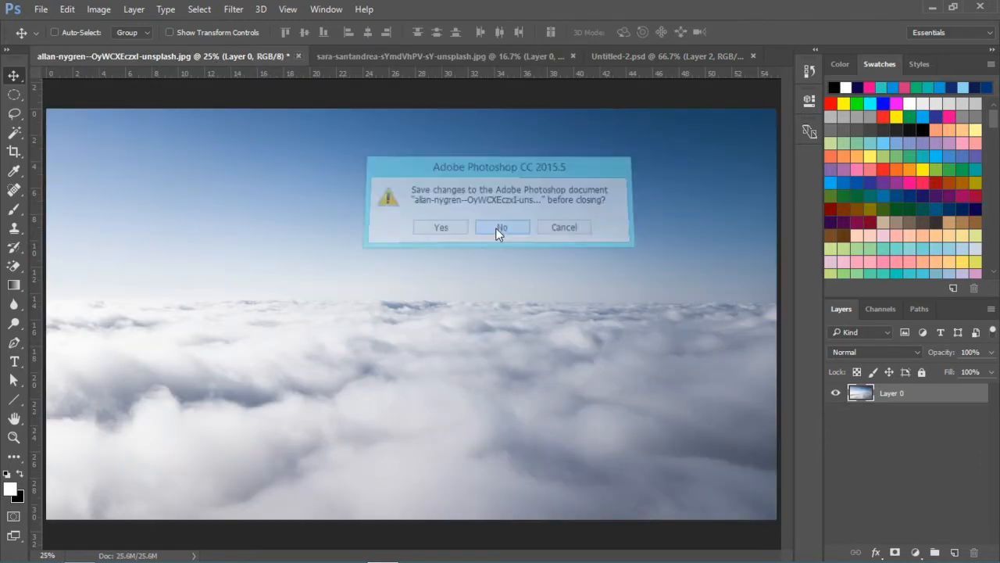
- Draw a circular marquee selection over the moon in the moon photo
left_click(13, 437)
left_click(404, 232)
left_click(406, 239)
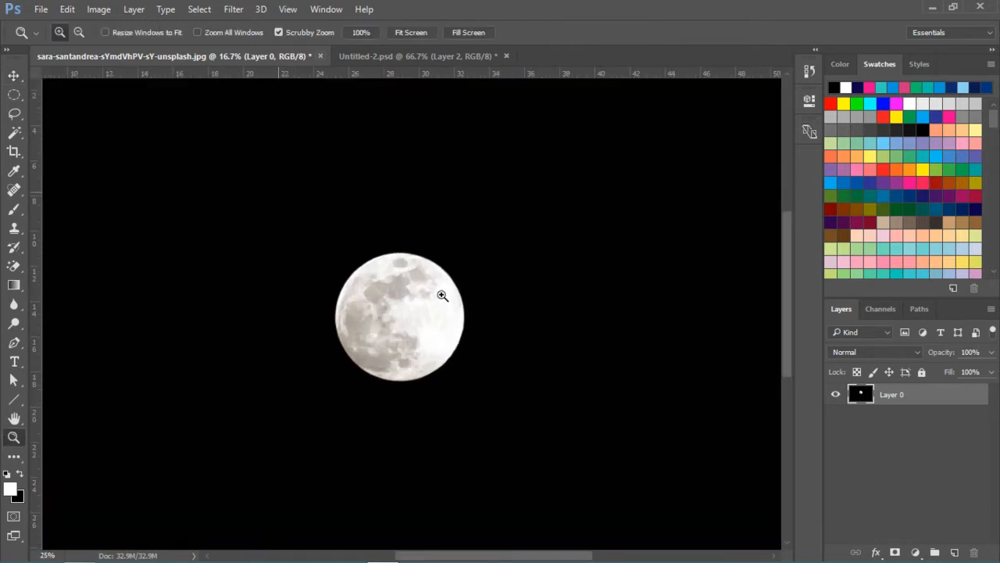
left_click(442, 361)
left_click(450, 369)
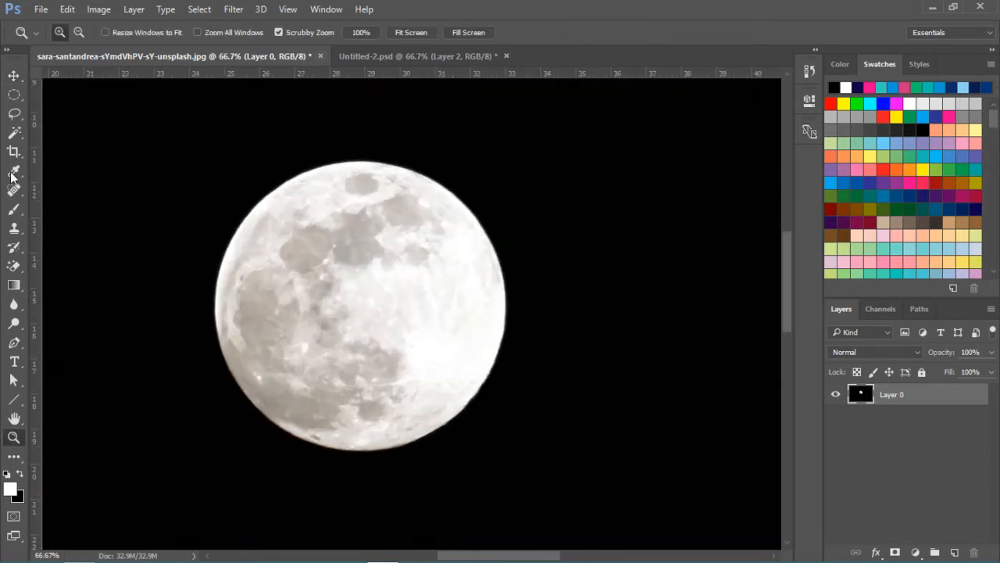
left_click(14, 95)
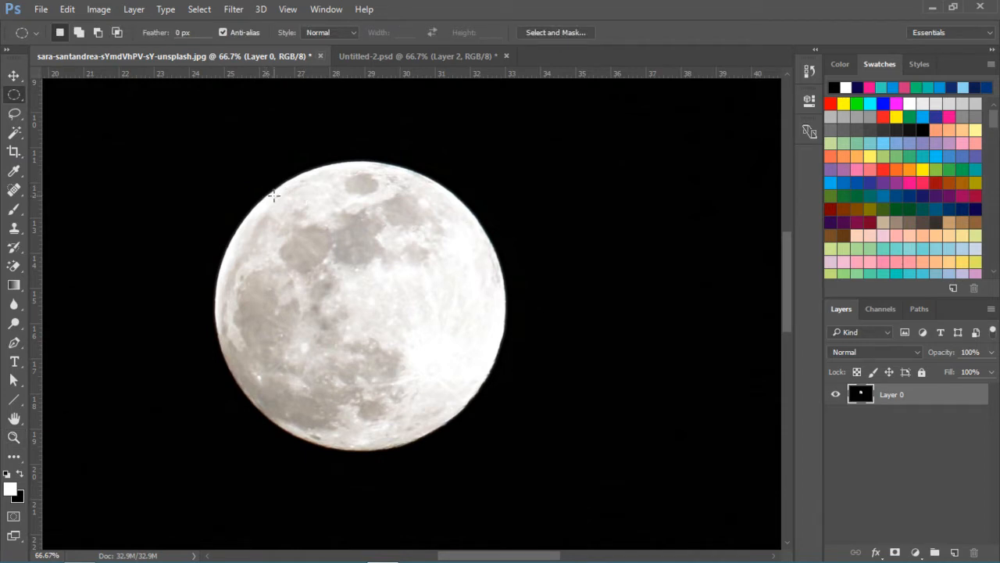
left_click_drag(268, 196, 497, 521)
- Scale the circular selection up to about 121% so it fits just inside the moon's edge
right_click(332, 335)
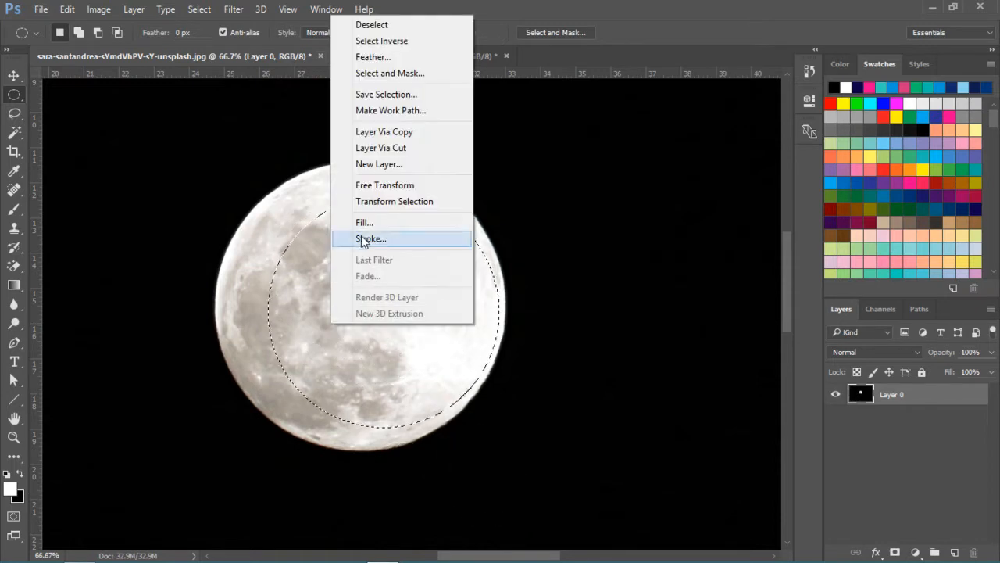
left_click(399, 202)
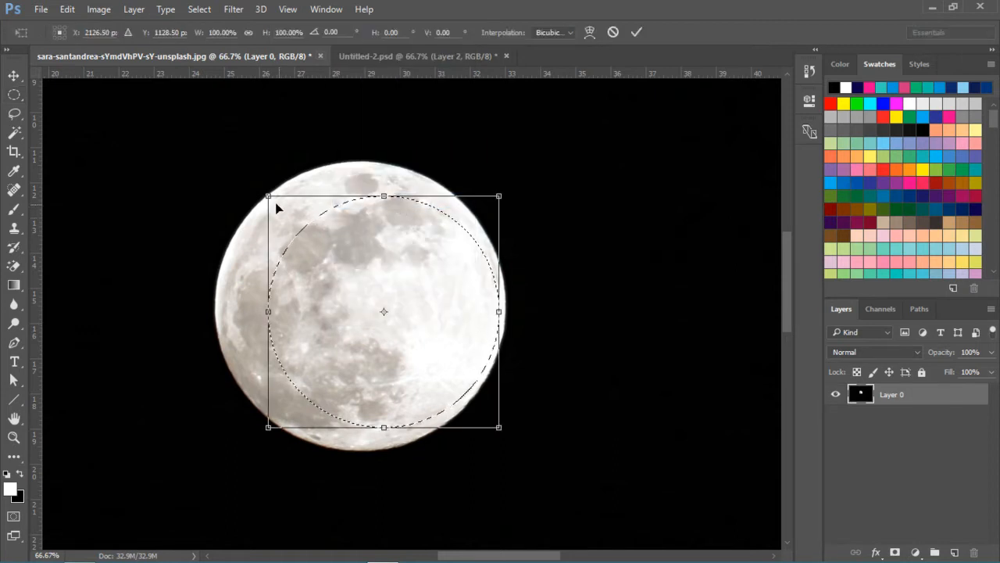
left_click_drag(266, 196, 234, 163)
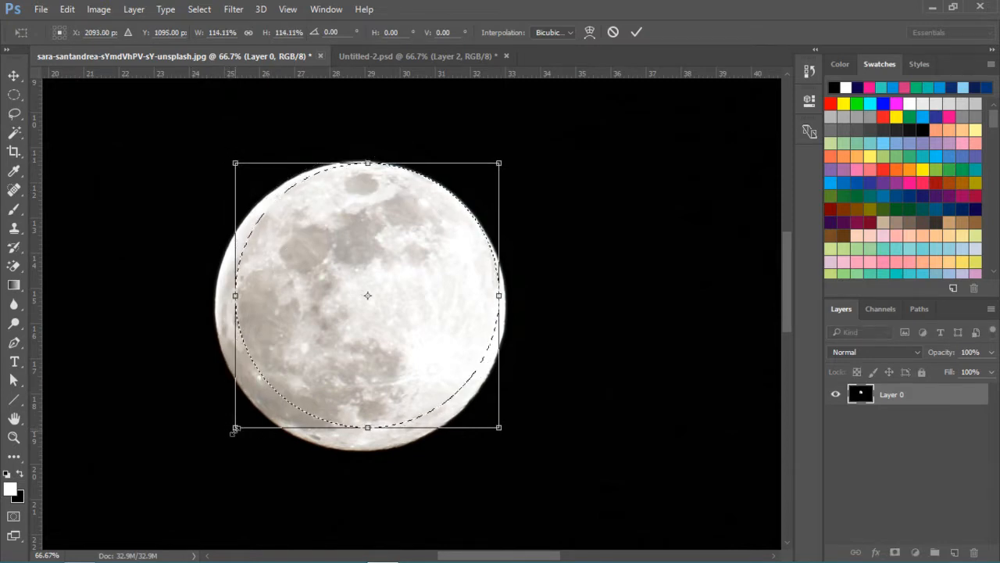
left_click_drag(235, 428, 215, 450)
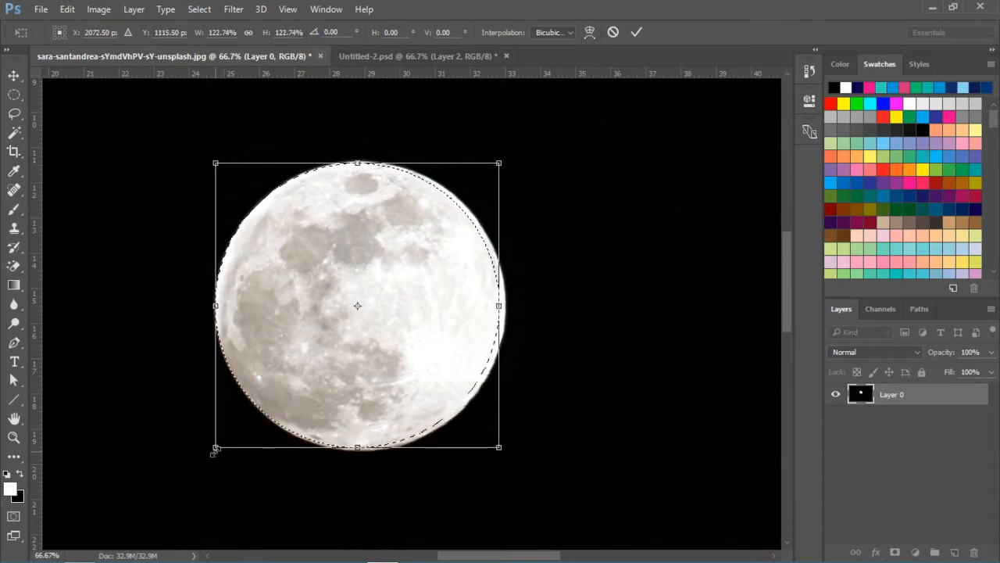
left_click_drag(215, 451, 219, 444)
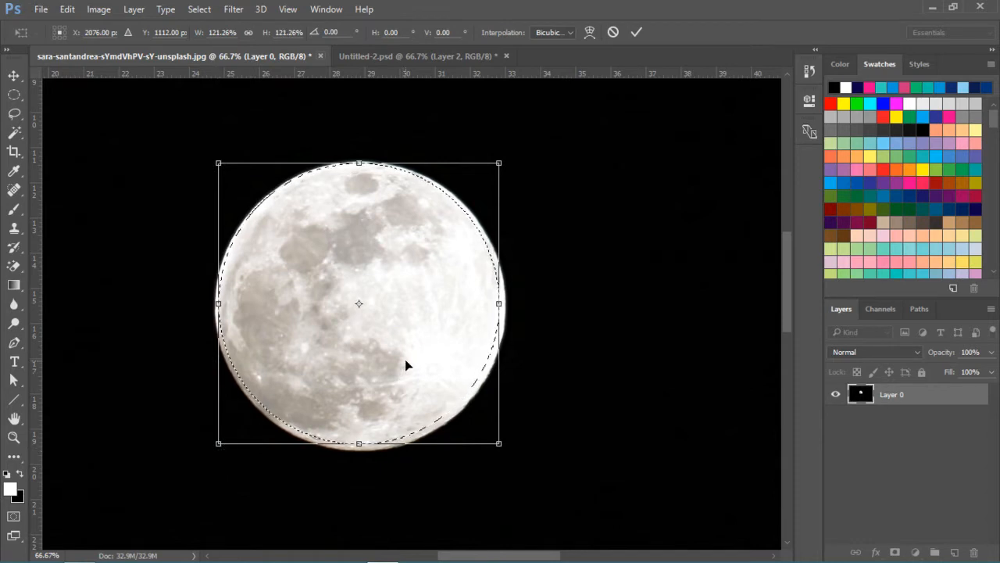
key("Return")
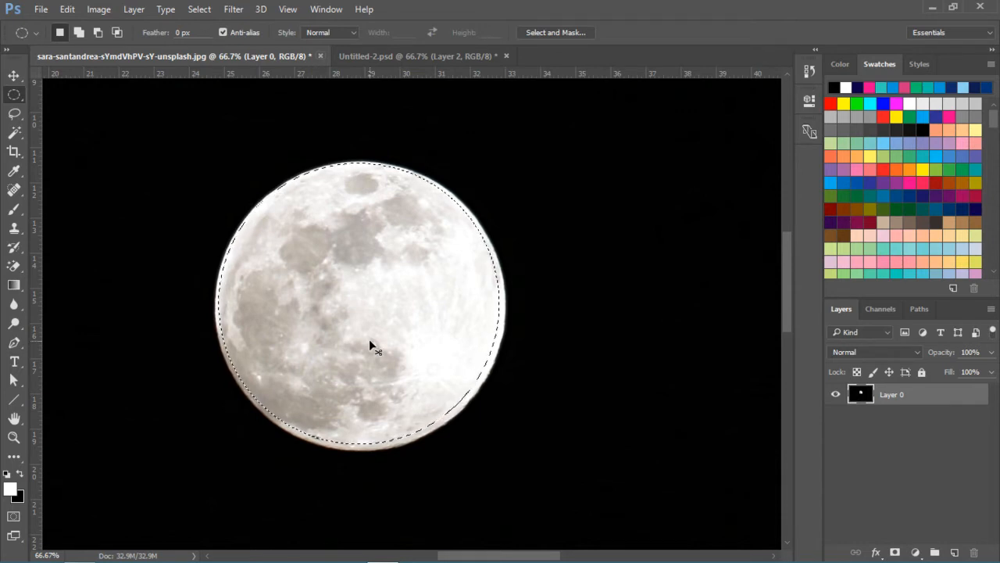
- Copy the selected moon to its own layer, and bring it into Untitled-2.psd as a smart object
key("ctrl+j")
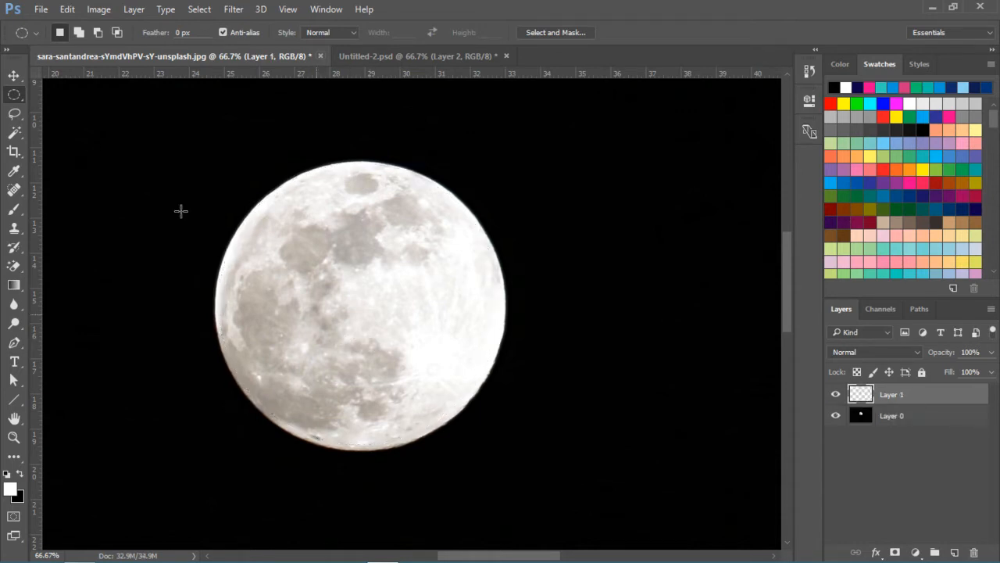
left_click(13, 76)
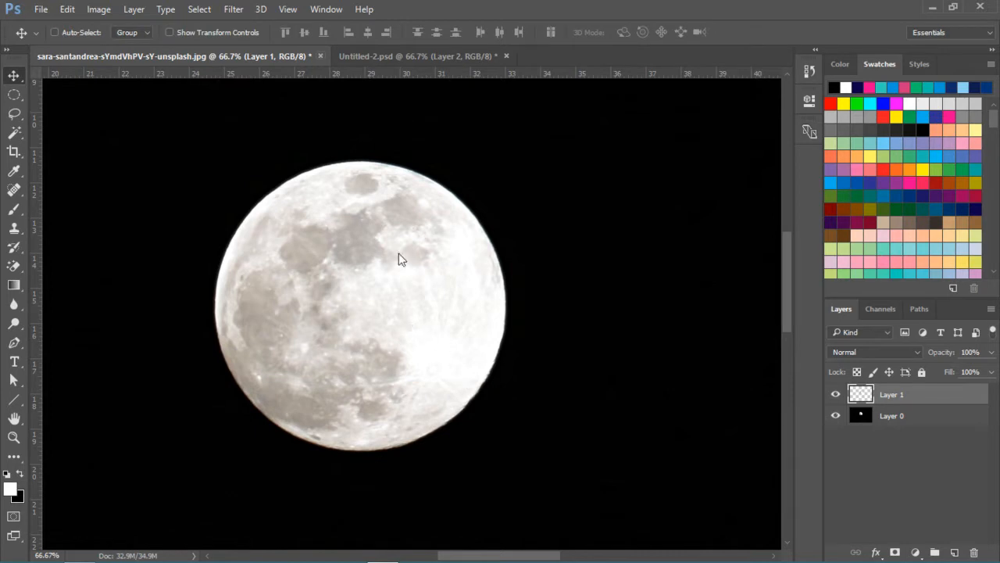
left_click_drag(399, 258, 409, 59)
left_click_drag(410, 62, 268, 328)
right_click(946, 414)
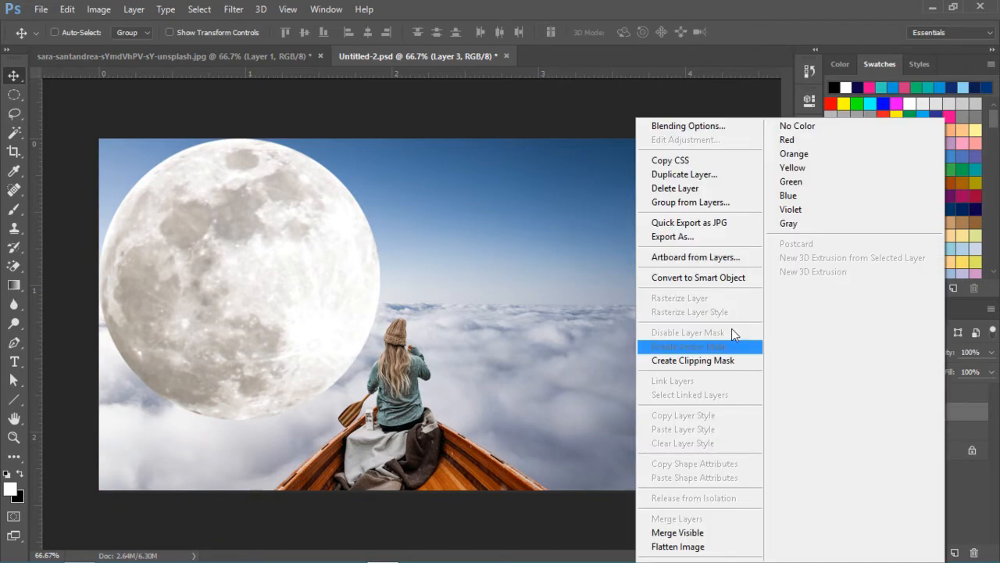
left_click(707, 279)
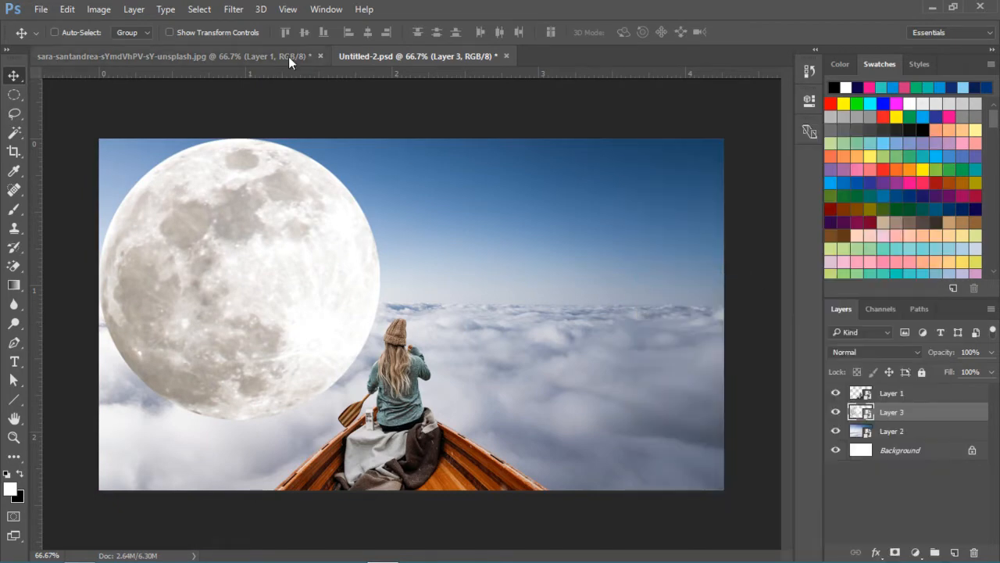
- Close the moon photo without saving its changes, and save Untitled-2.psd
left_click(315, 62)
left_click(320, 56)
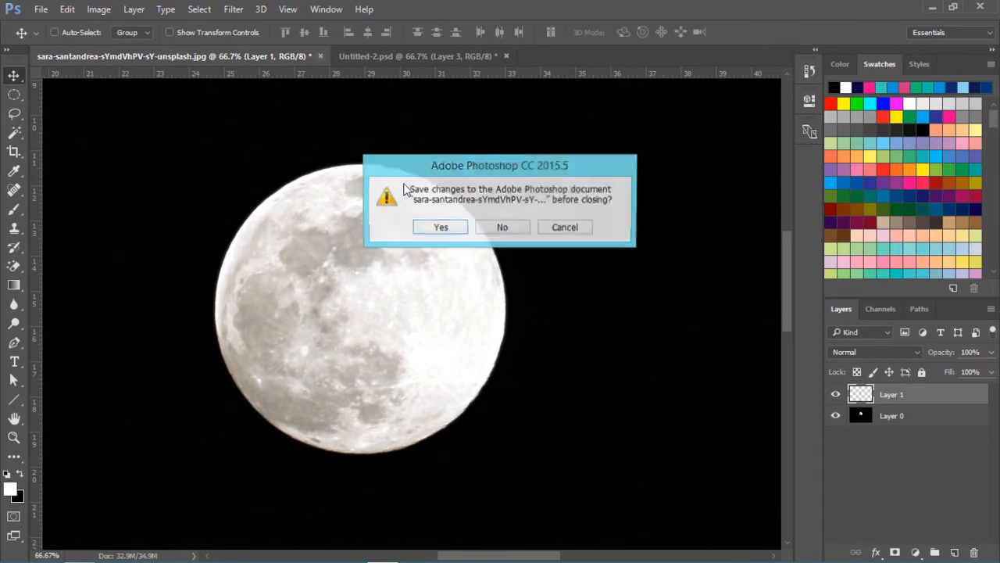
left_click(491, 227)
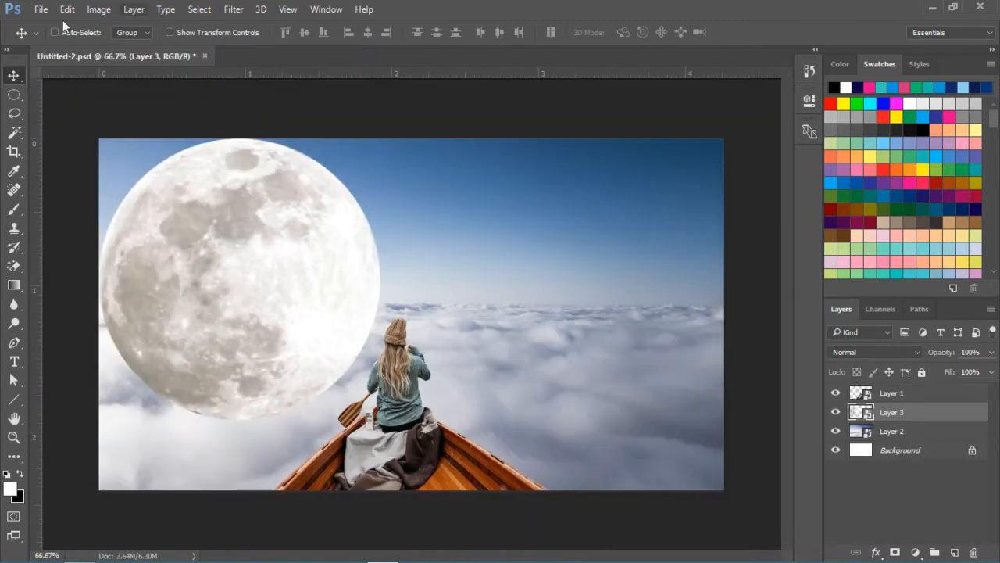
left_click(40, 10)
left_click(71, 161)
- Move the moon layer above the girl-in-boat layer, and turn the locked background into a regular layer named Sky
left_click_drag(925, 418, 930, 391)
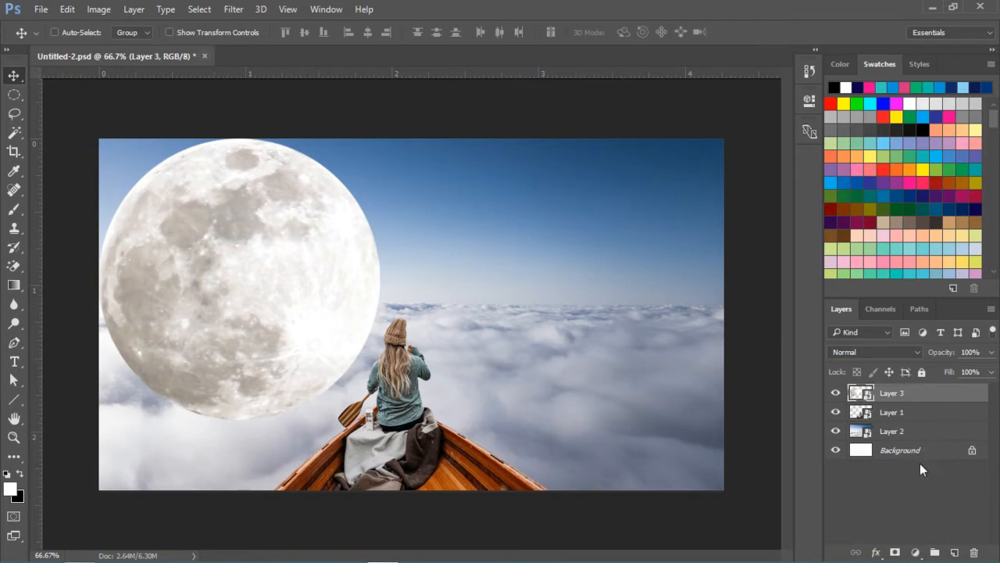
left_click(971, 453)
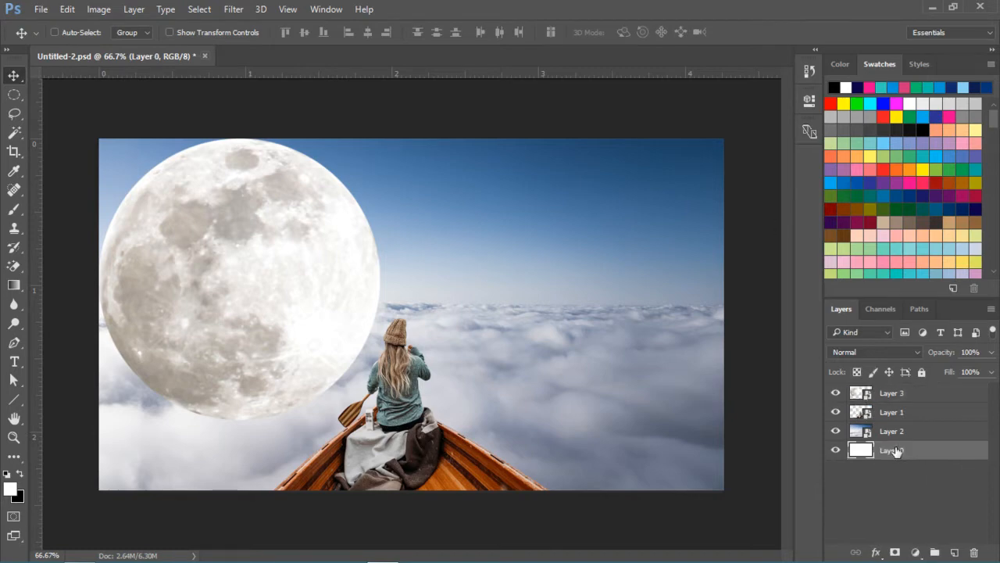
double_click(897, 452)
type("Sky")
key("Return")
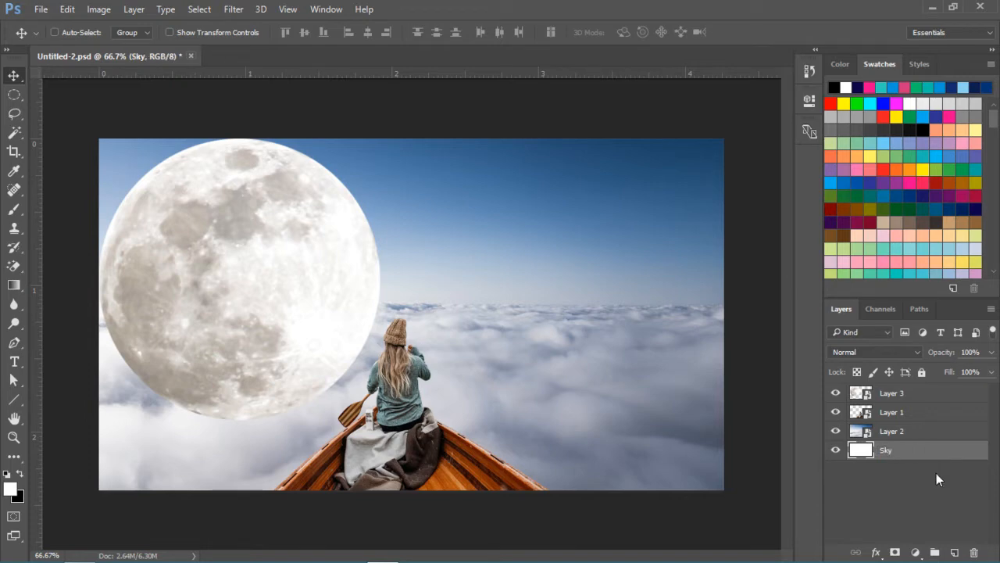
- Rename the cloud layer as Clouds and the girl-in-boat layer as Boat
left_click(899, 437)
double_click(901, 436)
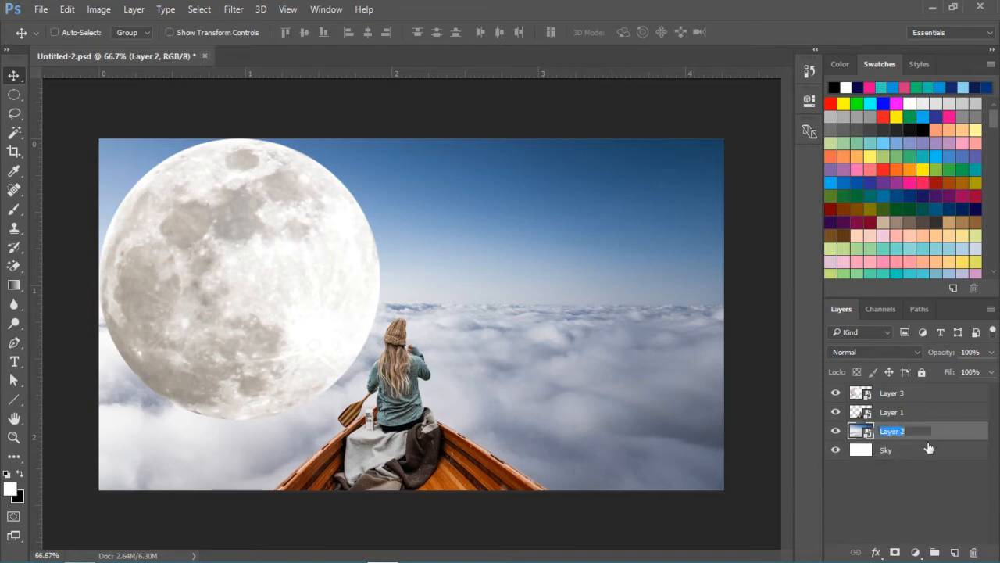
type("Clouds")
key("Return")
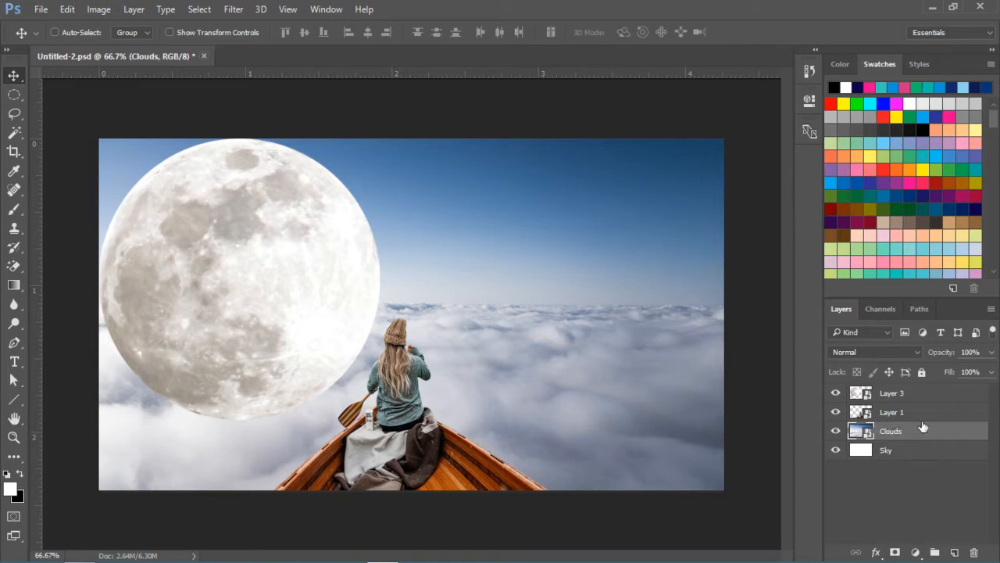
double_click(892, 414)
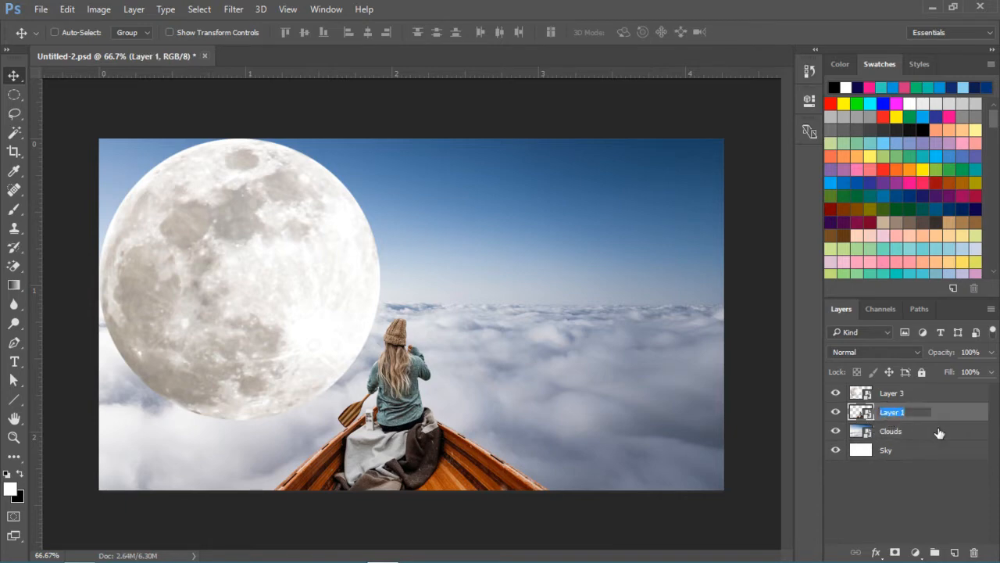
type("Boat")
key("Return")
- Rename the moon layer as Moon and save the document
left_click(899, 397)
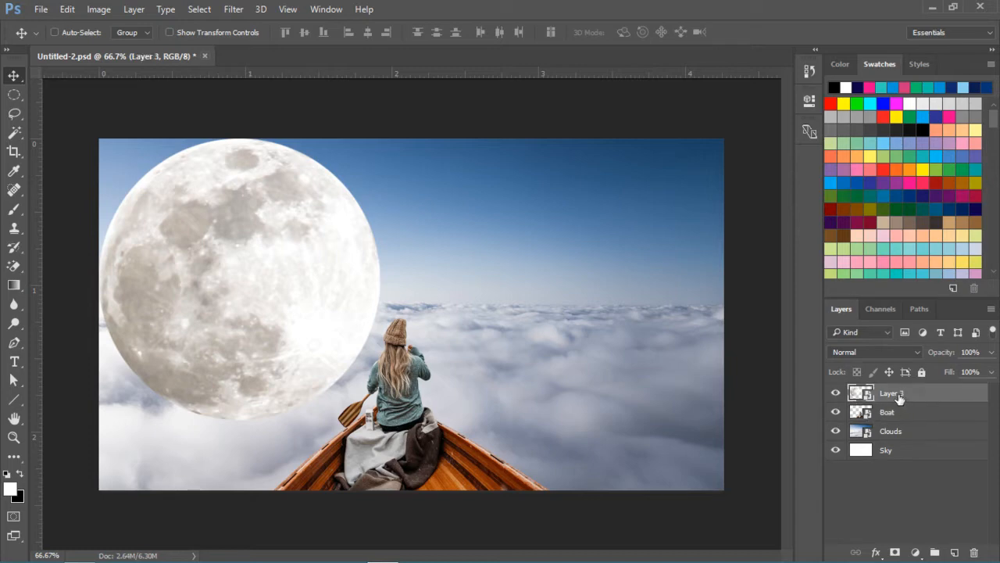
double_click(899, 397)
type("Moon")
key("Return")
key("ctrl+s")
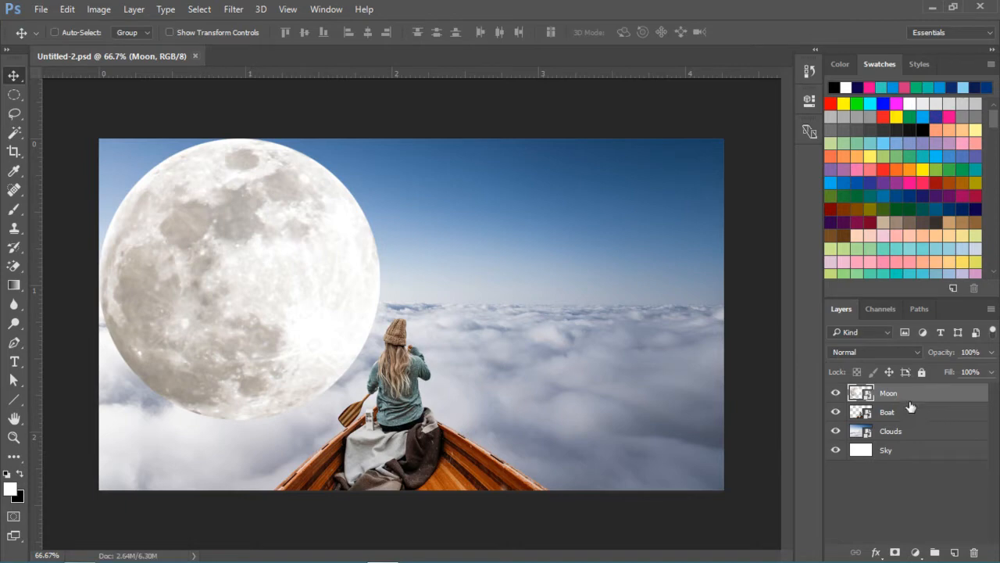
- Scale the moon proportionally about its center to a little under half its size, and move it up and left into the sky
key("ctrl+t")
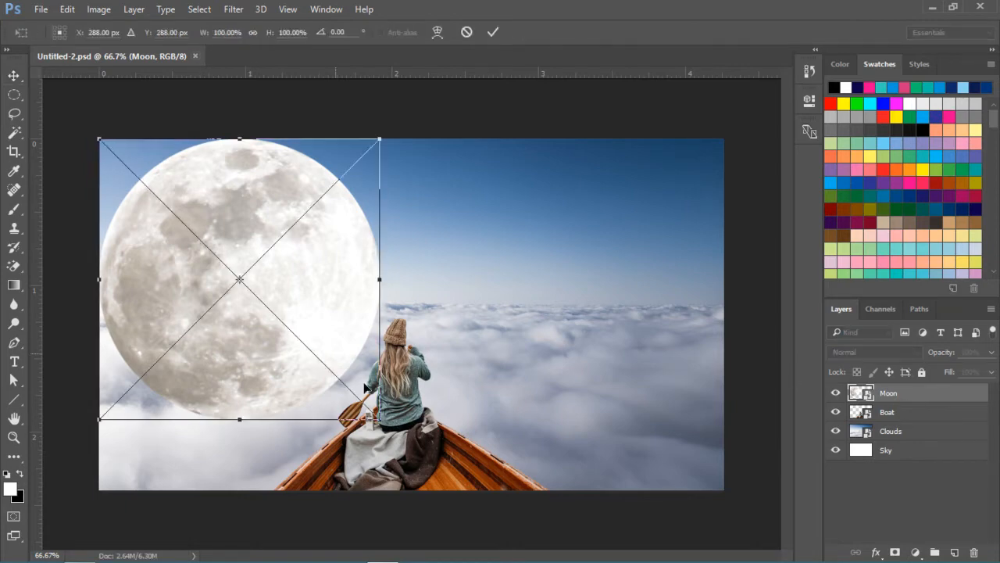
left_click_drag(380, 419, 296, 354)
key("Return")
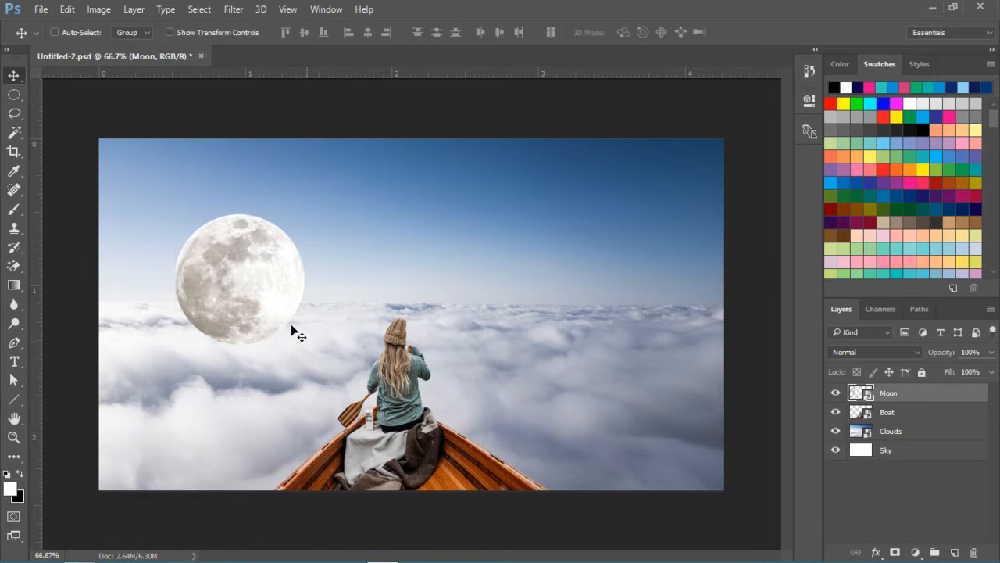
left_click_drag(246, 307, 172, 273)
- Hide the Moon layer, and add a layer mask to the Clouds layer
left_click(837, 393)
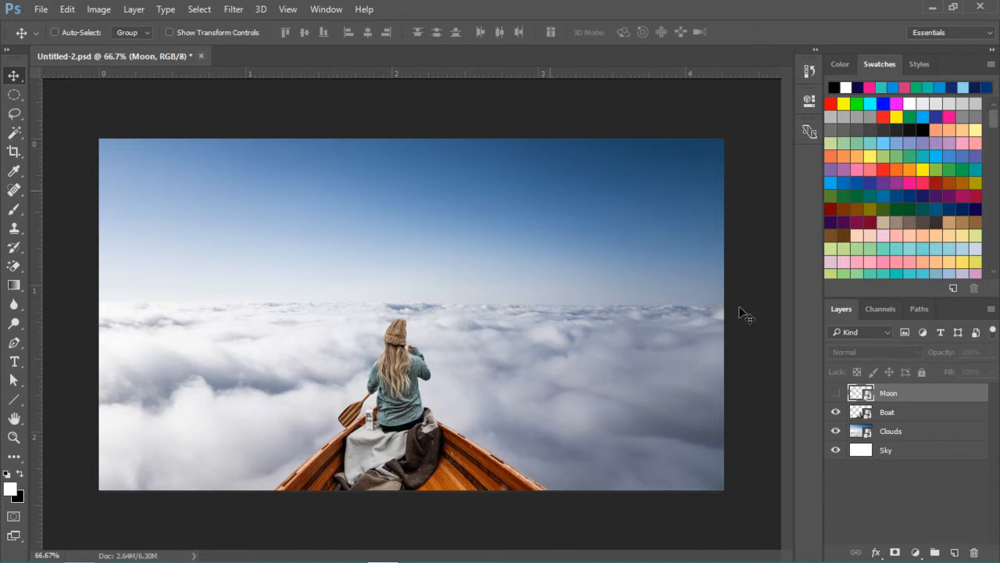
left_click(938, 434)
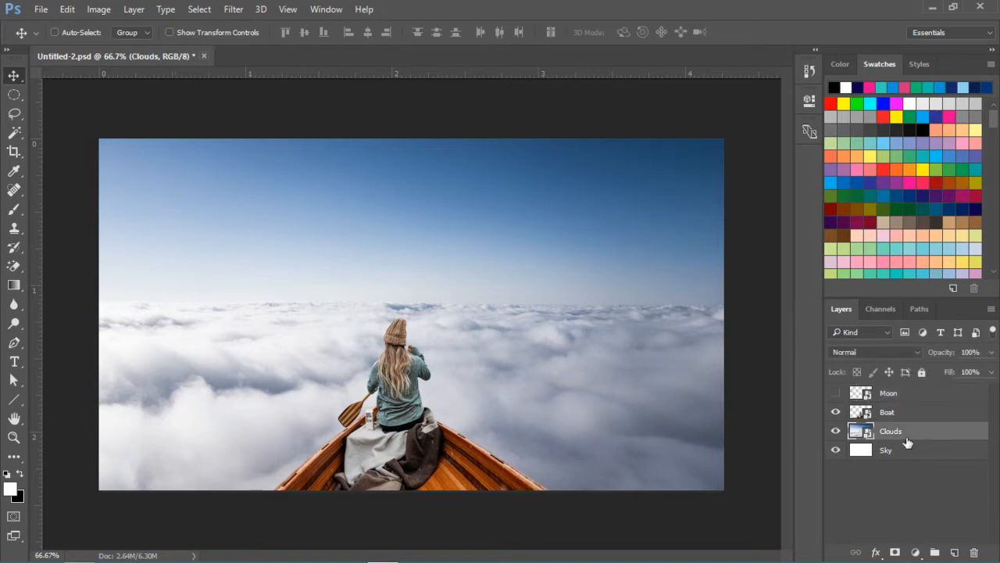
left_click(894, 552)
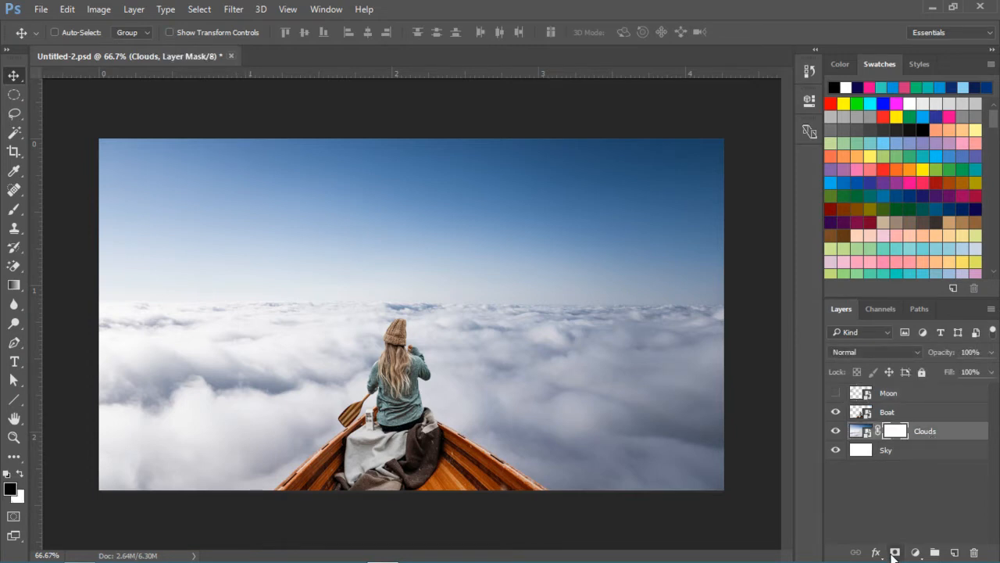
- Fill the Sky layer with black as the foreground color
left_click(909, 457)
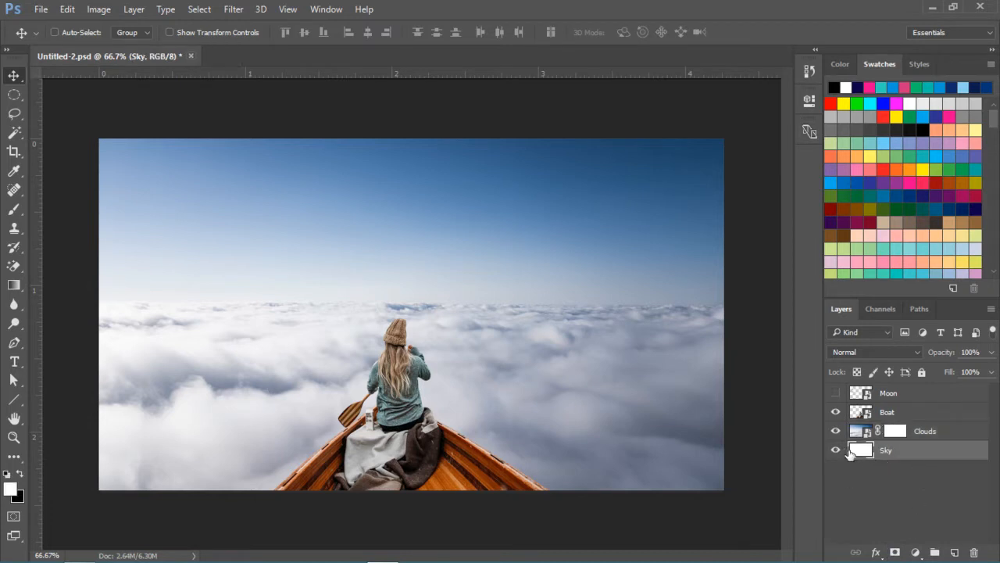
left_click(6, 474)
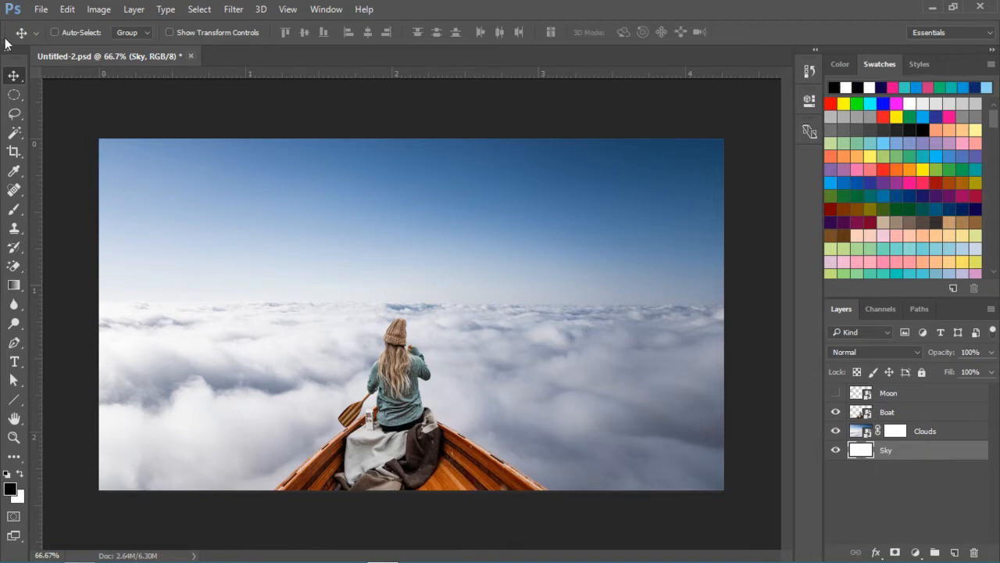
left_click(67, 10)
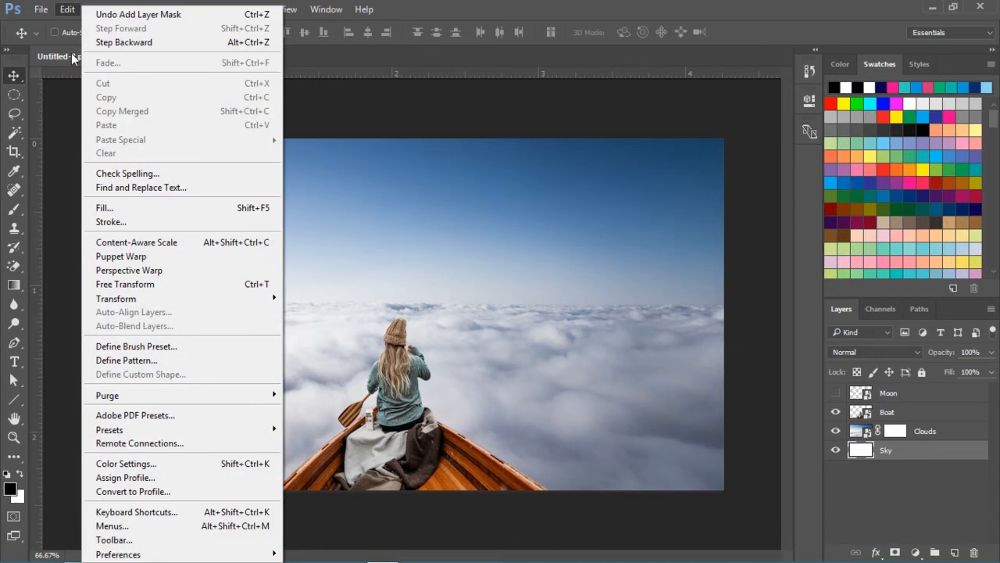
left_click(135, 211)
left_click(545, 149)
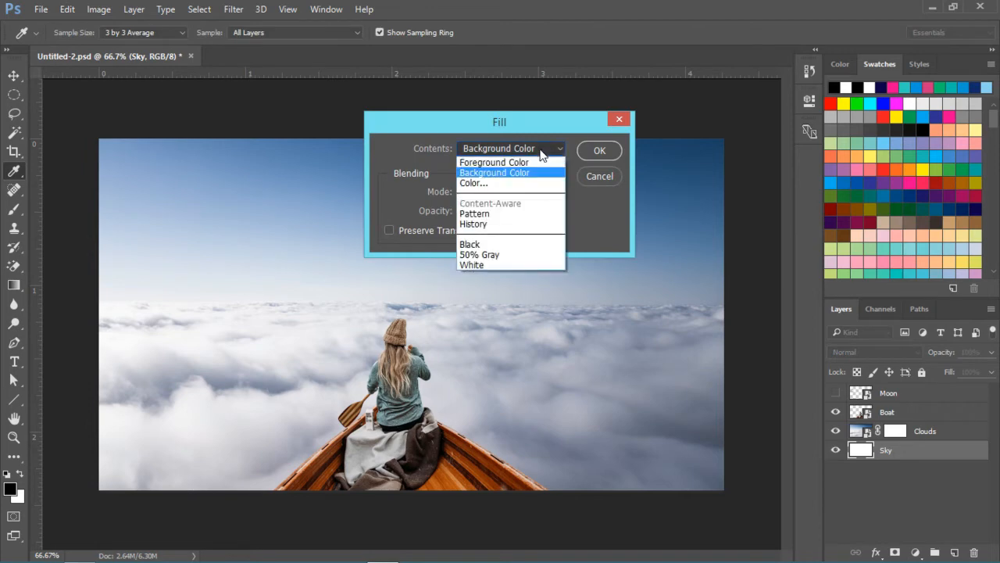
left_click(541, 162)
left_click(601, 153)
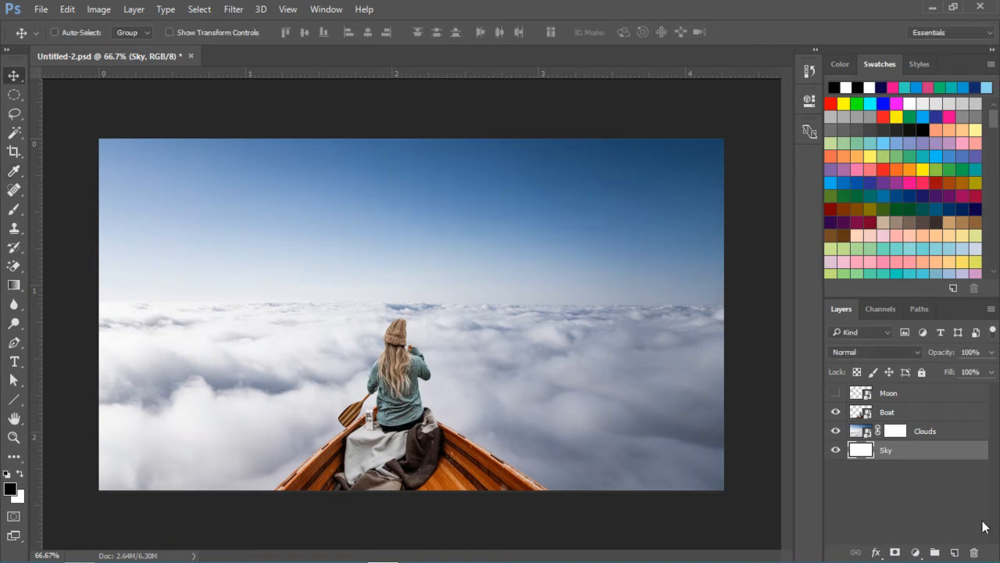
- Paint black on the Clouds layer mask with a soft 90 px brush to hide the blue sky down to just above the horizon
left_click(897, 434)
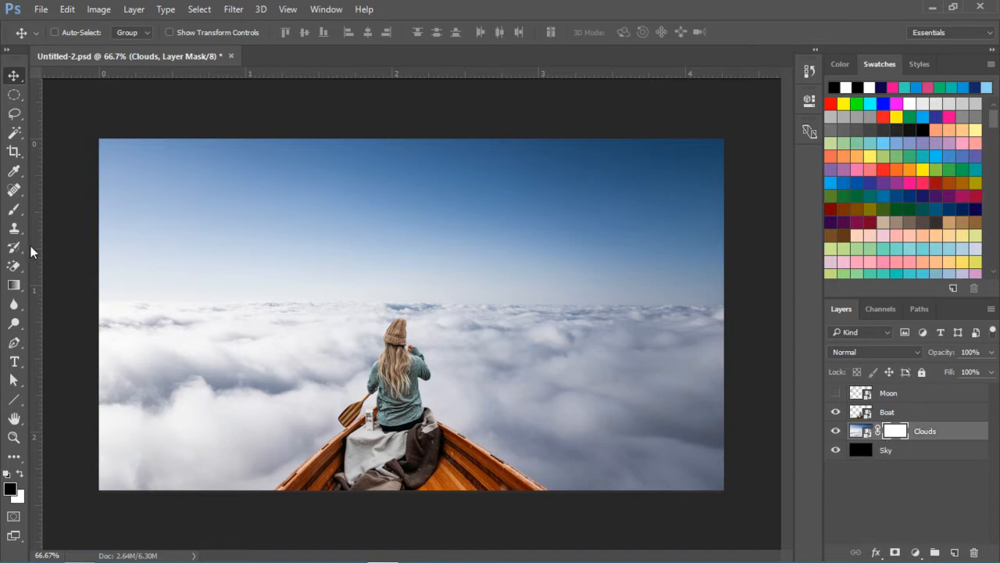
key("b")
right_click(208, 212)
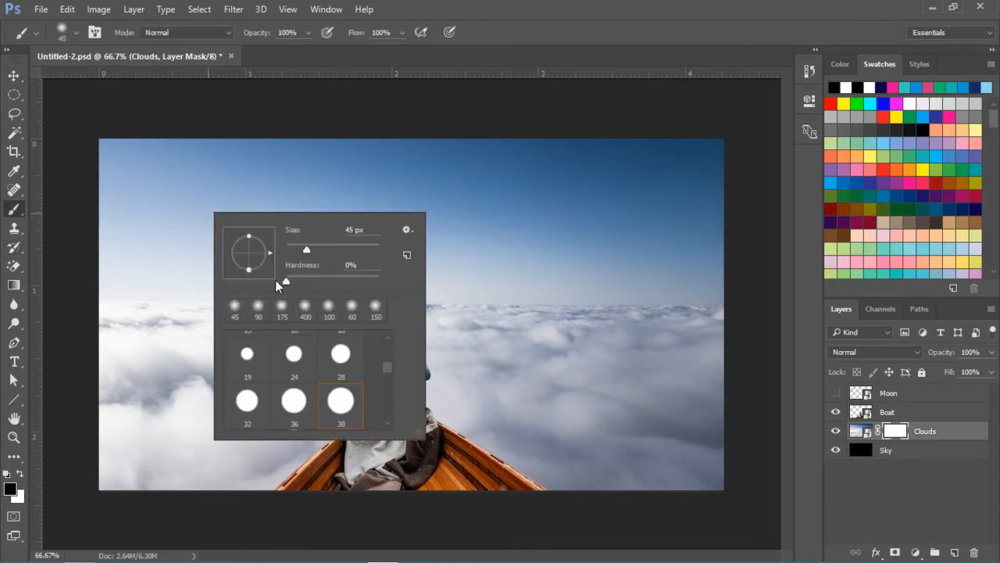
left_click(506, 33)
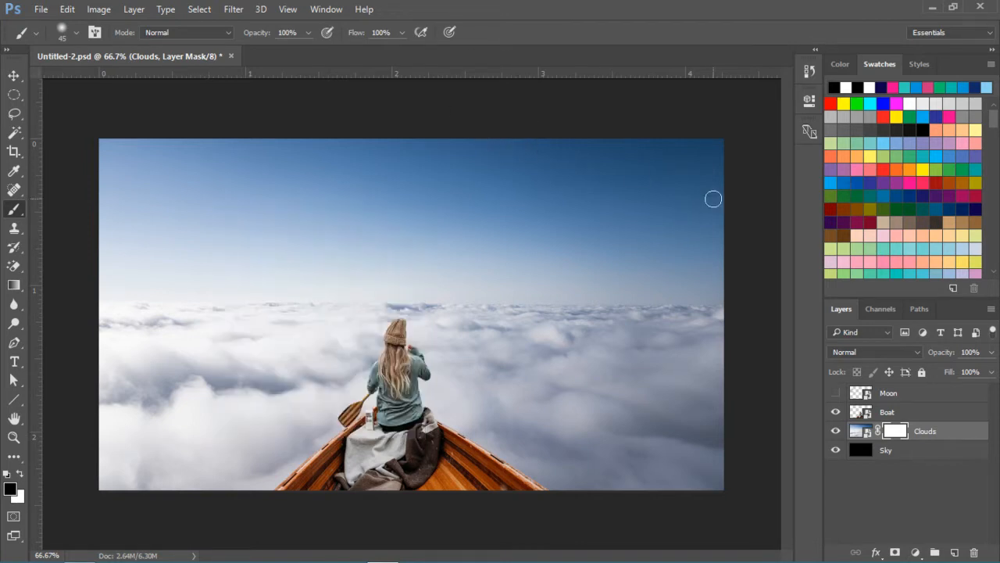
key("bracketright")
key("bracketright")
key("bracketright")
key("bracketright")
key("bracketright")
left_click(723, 153)
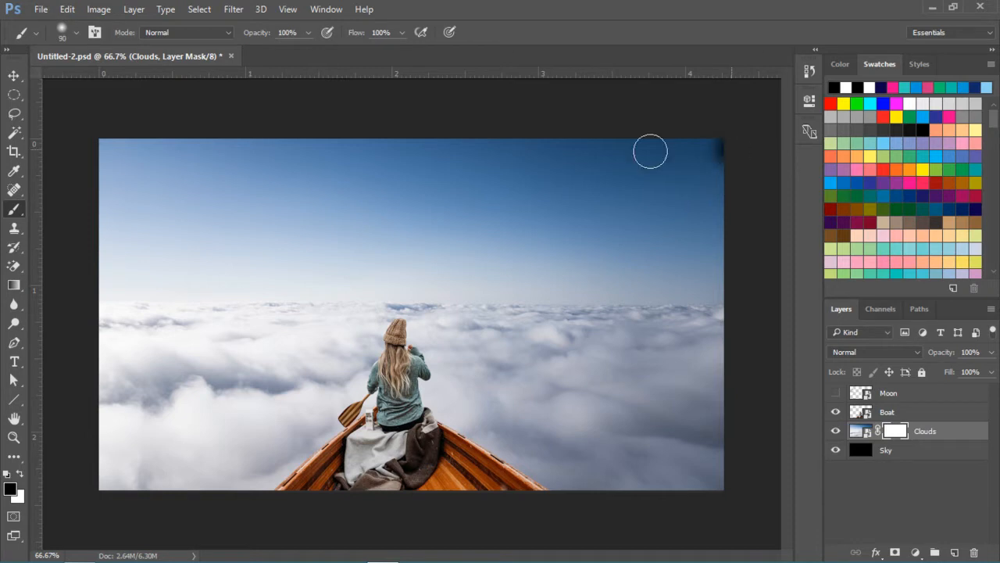
mouse_move(650, 152)
left_mouse_down()
mouse_move(152, 147)
mouse_move(95, 167)
mouse_move(399, 189)
mouse_move(710, 190)
mouse_move(715, 179)
mouse_move(494, 177)
left_mouse_up()
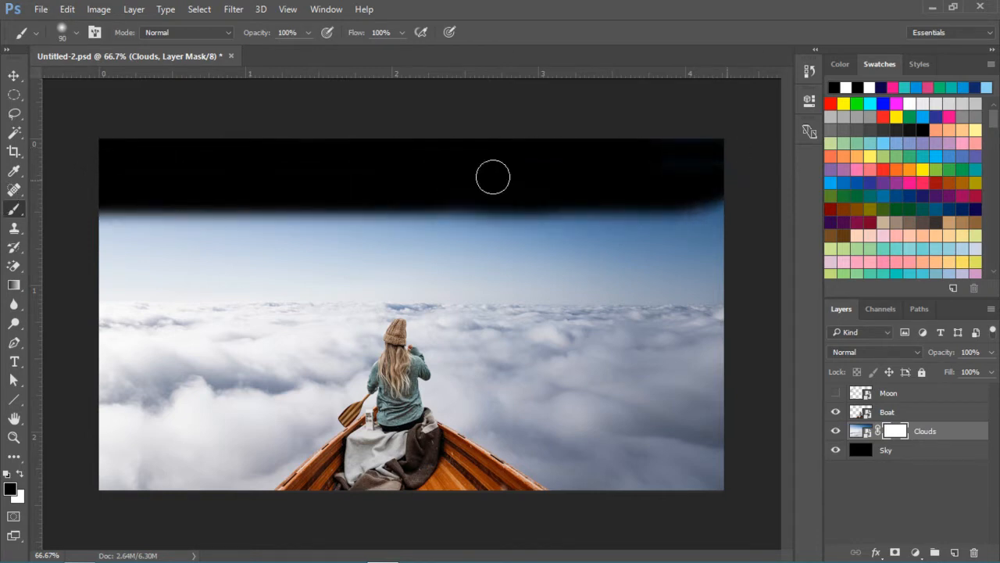
mouse_move(723, 174)
left_mouse_down()
mouse_move(666, 206)
mouse_move(129, 208)
mouse_move(326, 212)
mouse_move(67, 218)
mouse_move(101, 236)
mouse_move(745, 227)
mouse_move(233, 223)
mouse_move(706, 219)
mouse_move(580, 241)
mouse_move(246, 242)
mouse_move(66, 263)
mouse_move(740, 263)
mouse_move(612, 263)
mouse_move(638, 255)
mouse_move(676, 254)
mouse_move(49, 271)
left_mouse_up()
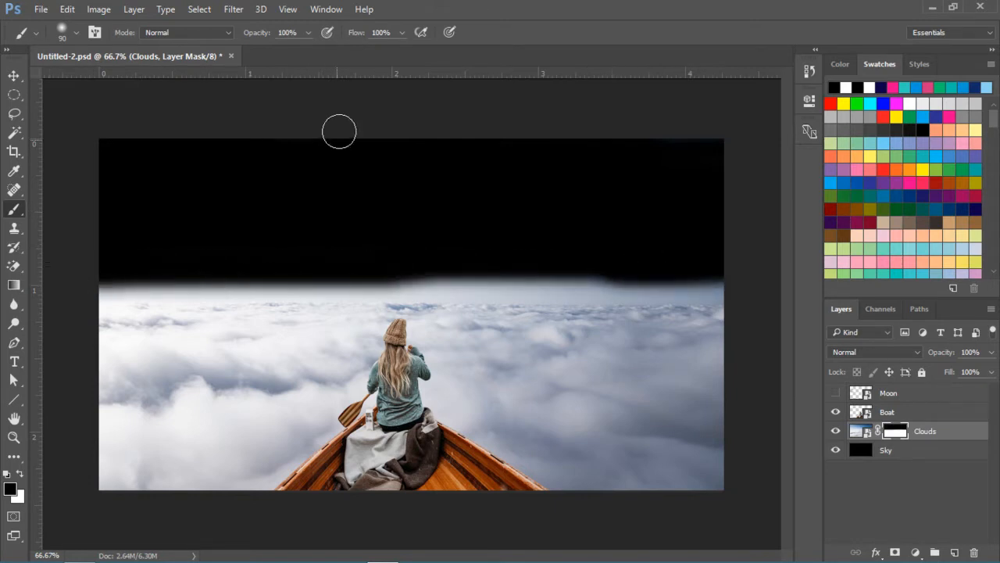
- Set the brush to 20% flow and 15 px, and paint a short black stroke on the Clouds mask just above the horizon near the girl
left_click(402, 32)
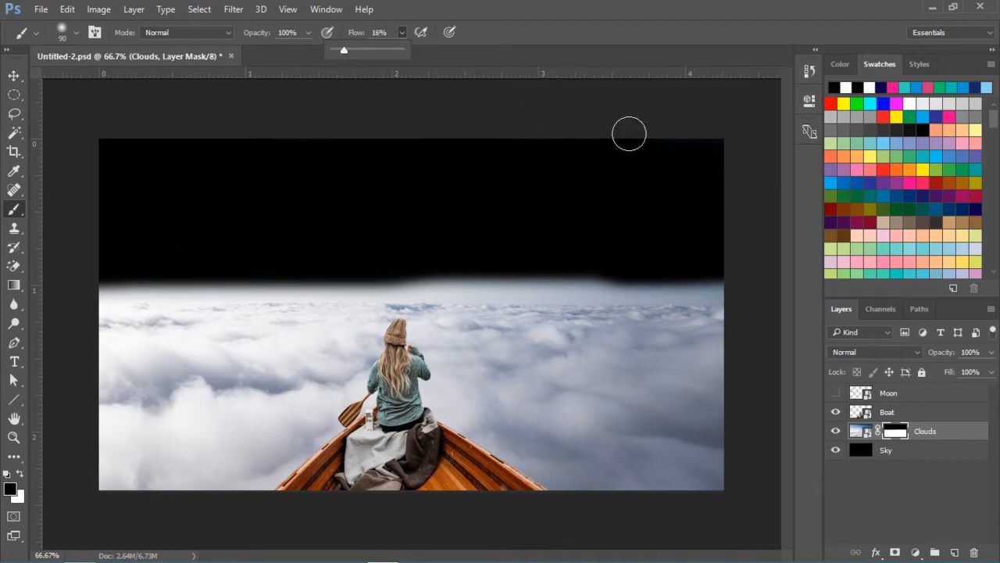
key("ctrl+plus")
key("ctrl+plus")
key("bracketleft")
key("bracketleft")
key("bracketleft")
key("bracketleft")
key("bracketleft")
key("bracketleft")
key("bracketleft")
key("bracketleft")
key("bracketleft")
key("bracketleft")
key("bracketleft")
left_click_drag(388, 269, 497, 270)
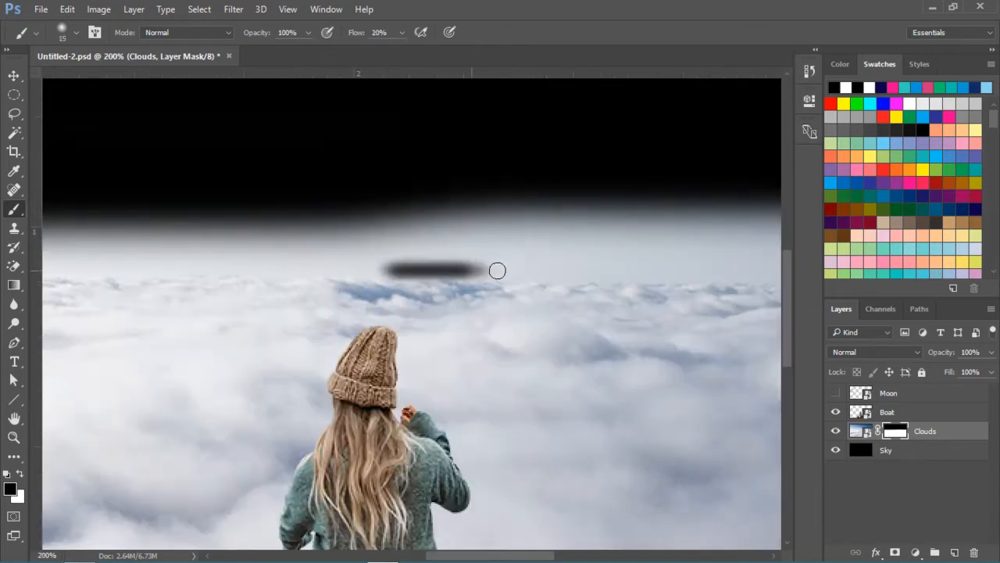
- Raise the brush flow to 100% and trace the whole cloud horizon in black on the Clouds mask with the 15 px brush
left_click_drag(355, 32, 380, 45)
left_click_drag(394, 267, 637, 274)
left_click_drag(491, 556, 553, 556)
left_click_drag(301, 272, 766, 277)
left_click(402, 33)
left_click_drag(369, 51, 403, 50)
left_click_drag(542, 556, 605, 556)
left_click_drag(176, 274, 630, 279)
left_click_drag(620, 556, 438, 556)
left_click_drag(716, 270, 55, 275)
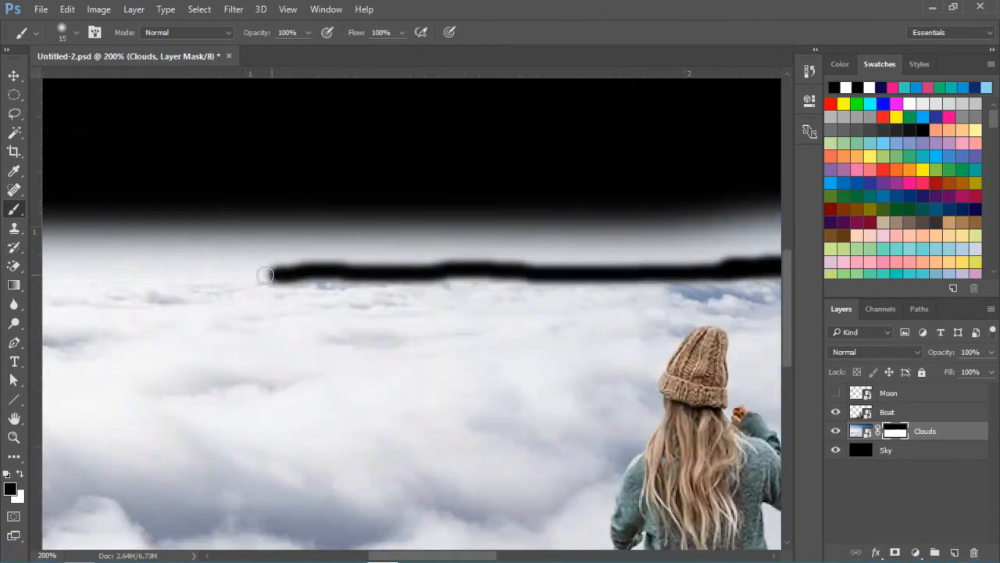
left_click_drag(461, 555, 363, 555)
left_click_drag(625, 268, 454, 272)
- Paint out the leftover sky strip above the horizon on the Clouds mask with a 35 px brush, and save the document
key("bracketright")
key("bracketright")
key("bracketright")
key("bracketright")
left_click_drag(383, 249, 751, 244)
left_click_drag(371, 555, 442, 556)
left_click_drag(329, 247, 697, 239)
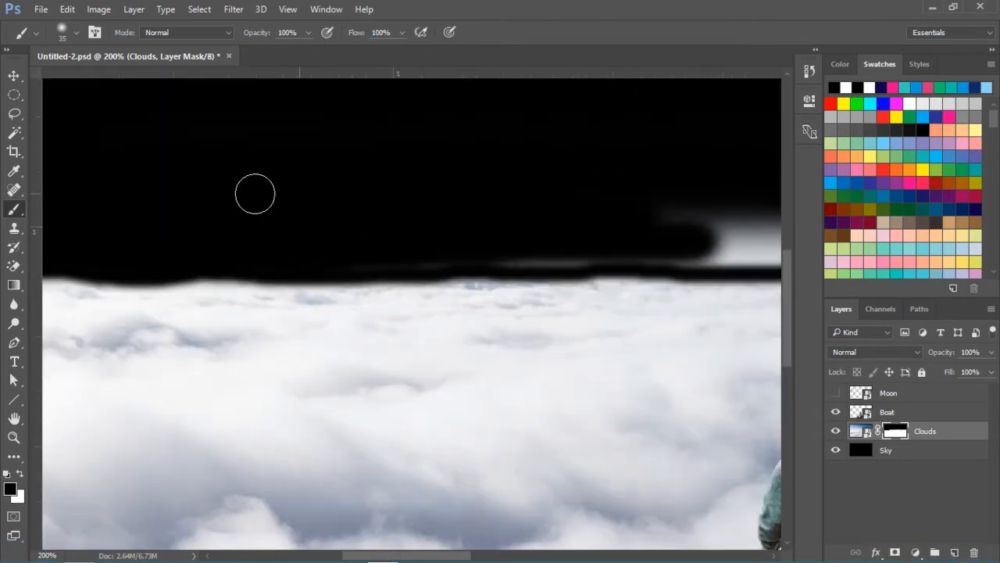
left_click_drag(344, 269, 735, 258)
left_click_drag(446, 555, 532, 556)
mouse_move(758, 205)
left_mouse_down()
mouse_move(235, 250)
mouse_move(762, 231)
left_mouse_up()
left_click_drag(491, 556, 593, 556)
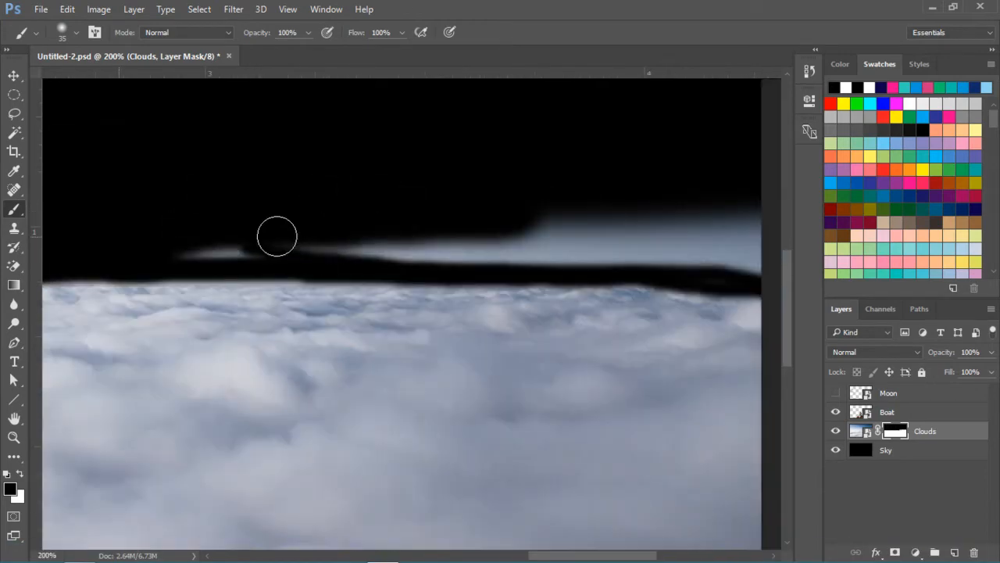
mouse_move(274, 234)
left_mouse_down()
mouse_move(715, 266)
mouse_move(102, 259)
left_mouse_up()
key("ctrl+0")
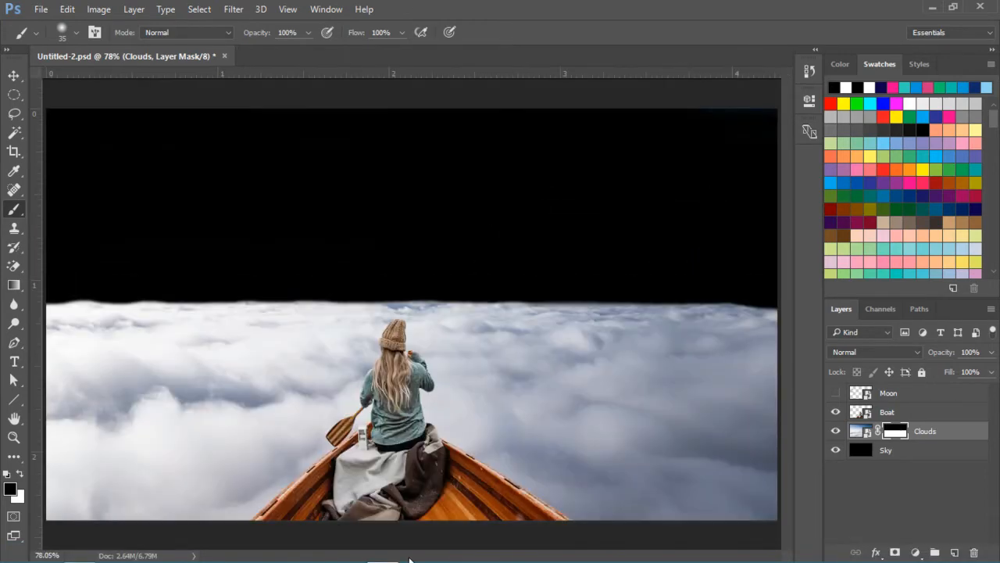
key("v")
key("ctrl+s")
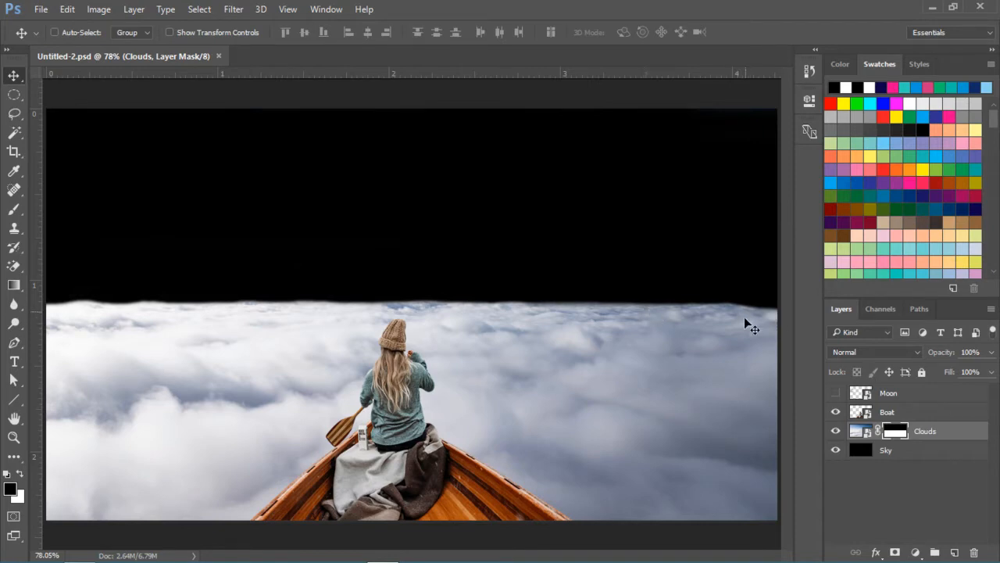
- Apply a Gaussian Blur with a 1.0 pixel radius to the Clouds layer image as a smart filter
left_click(860, 430)
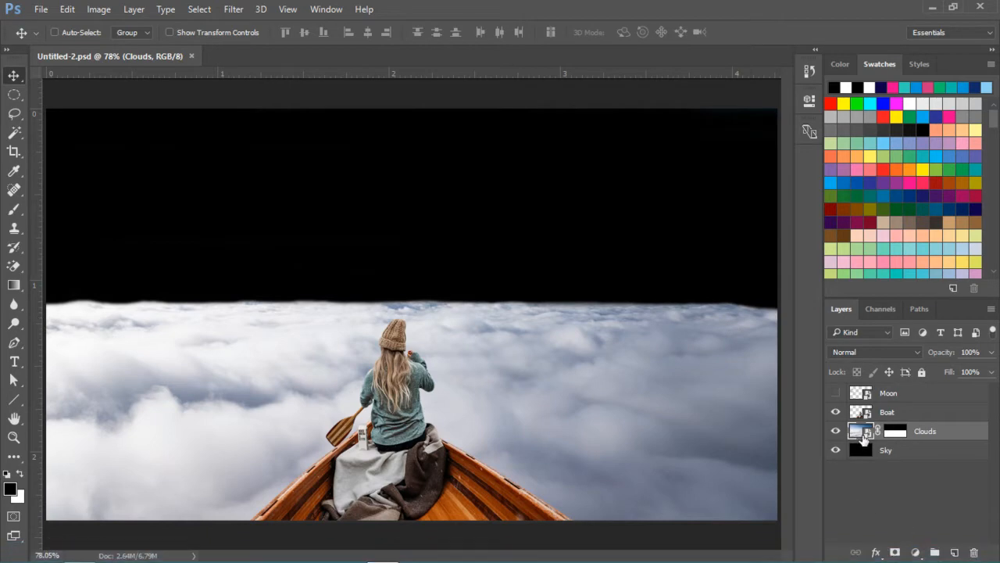
left_click(234, 9)
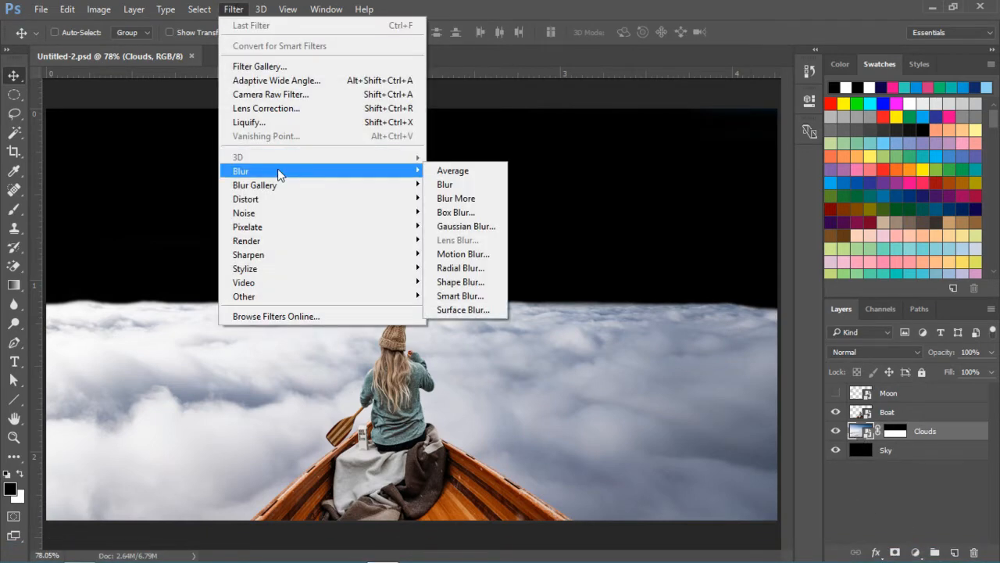
mouse_move(371, 173)
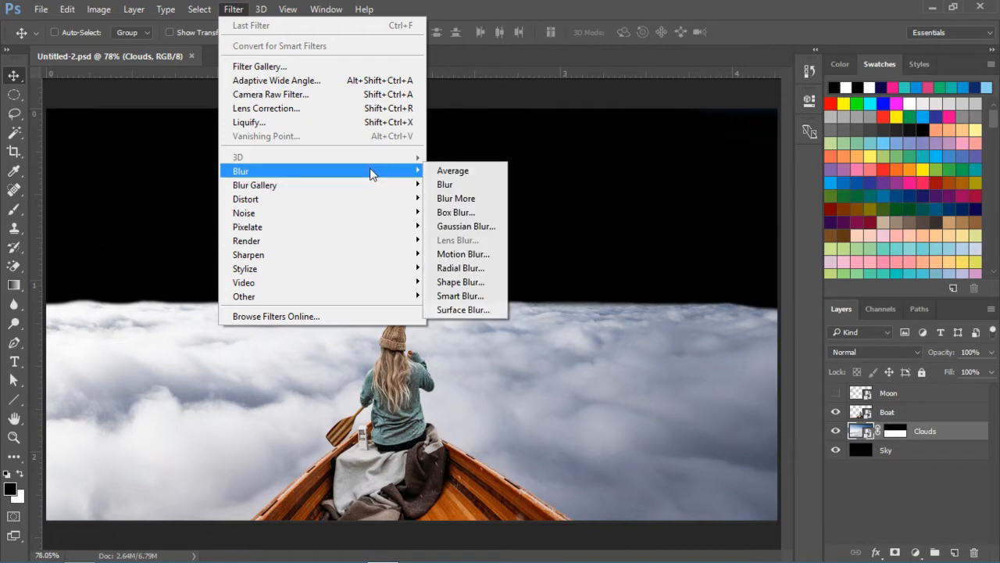
left_click(466, 227)
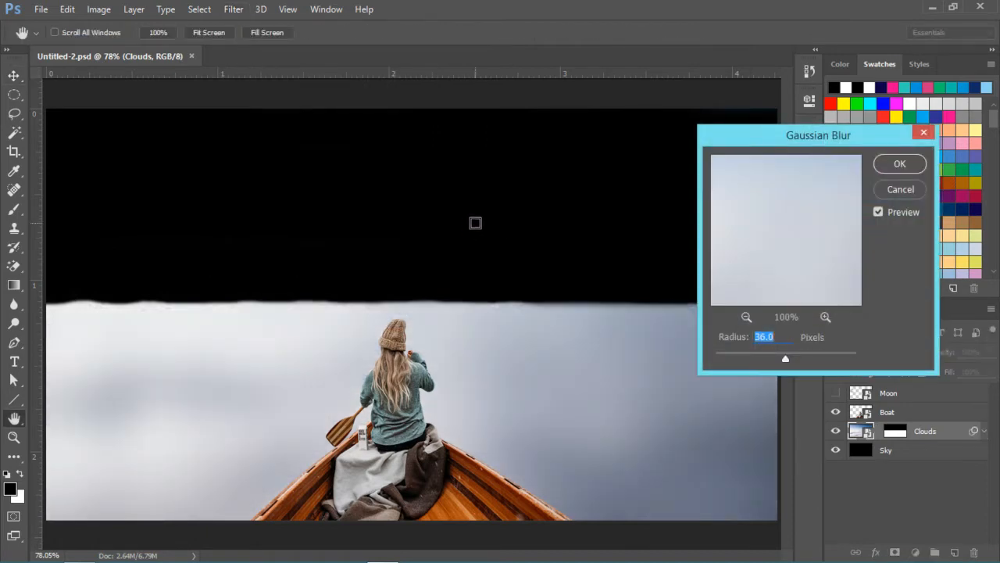
left_click(720, 357)
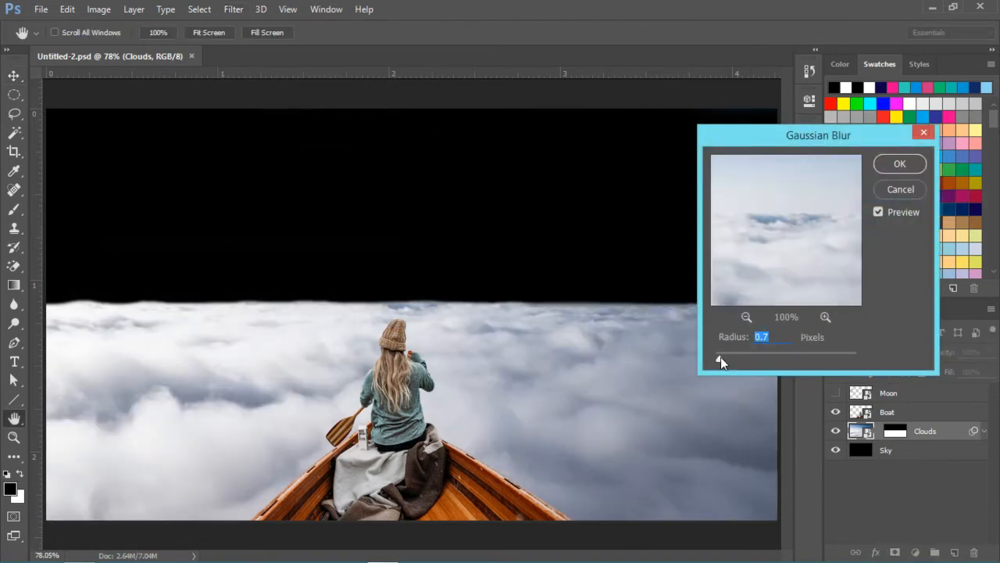
left_click(722, 361)
left_click(723, 361)
left_click(878, 212)
key("Down")
left_click(891, 164)
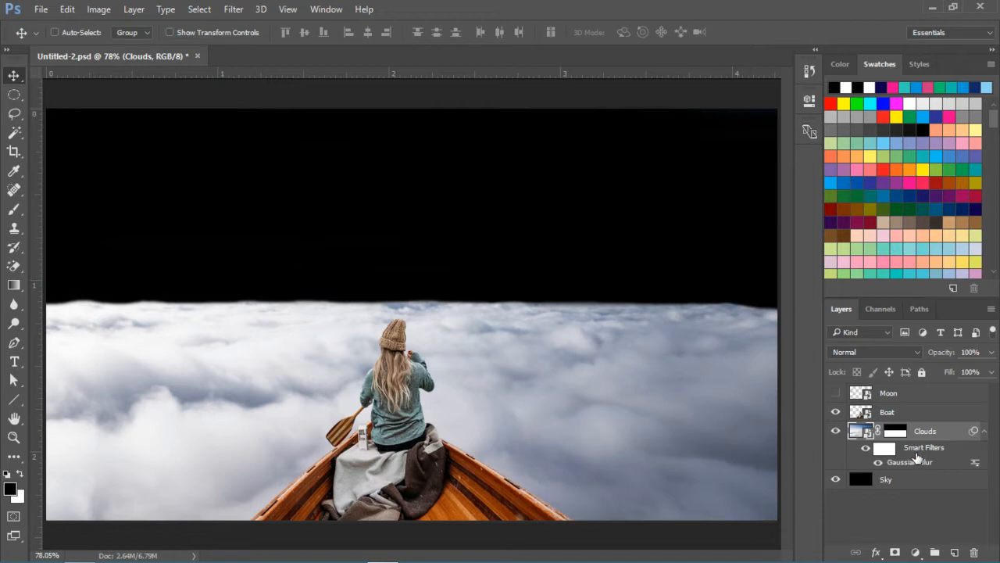
- Invert the Clouds smart filter mask to black, and choose the foreground-to-background preset for the linear Gradient tool
left_click(881, 452)
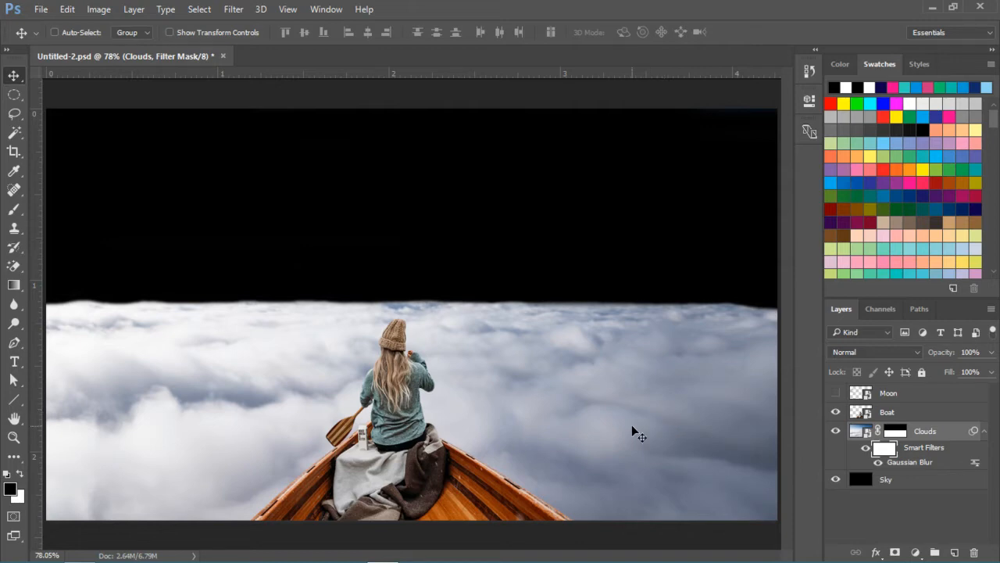
key("ctrl+i")
left_click(15, 284)
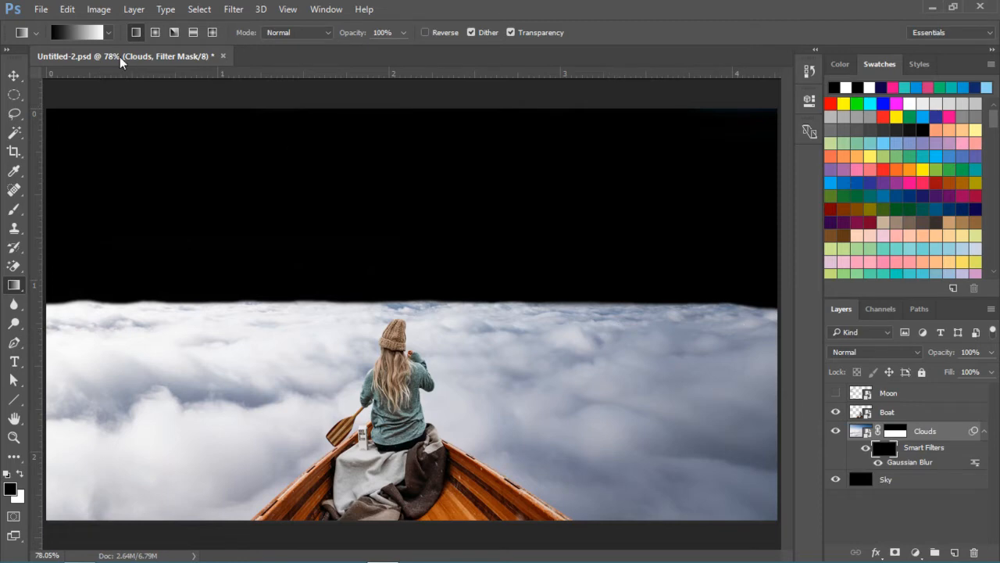
left_click(110, 32)
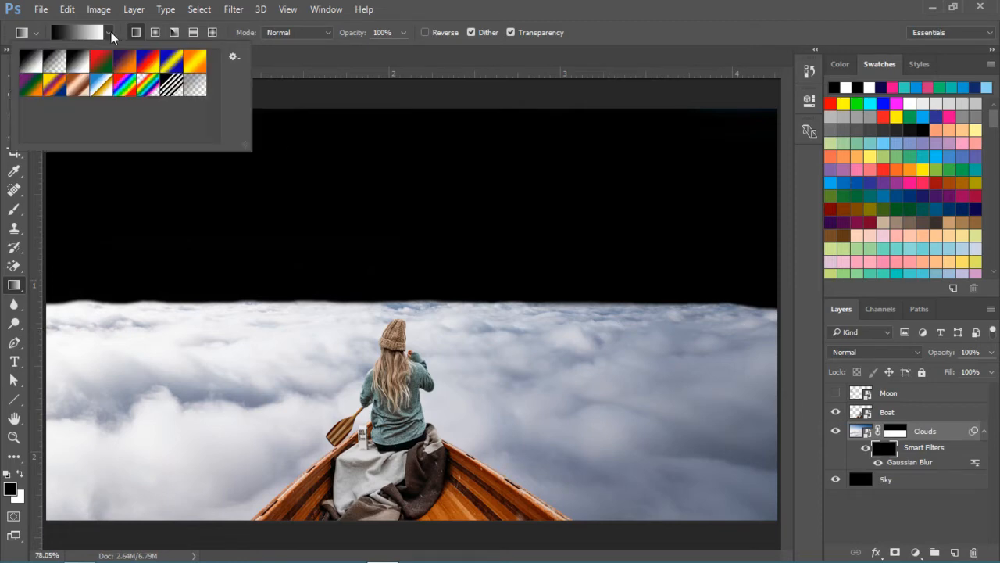
double_click(41, 70)
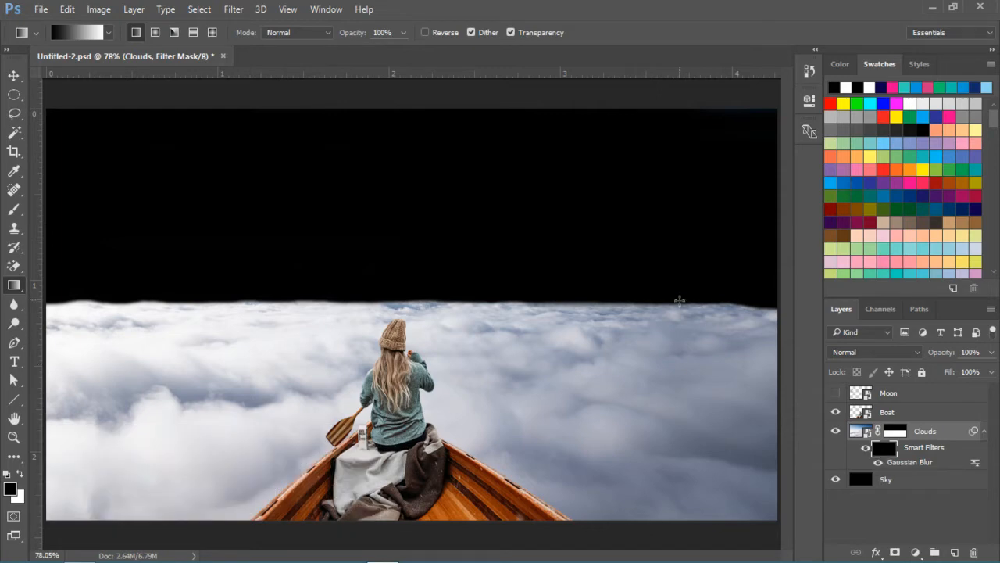
- Draw a white-to-black linear gradient on the Clouds filter mask from the horizon down into the clouds, and swap the foreground color back to black
left_click_drag(679, 304, 708, 524)
left_click_drag(705, 519, 706, 518)
left_click(22, 475)
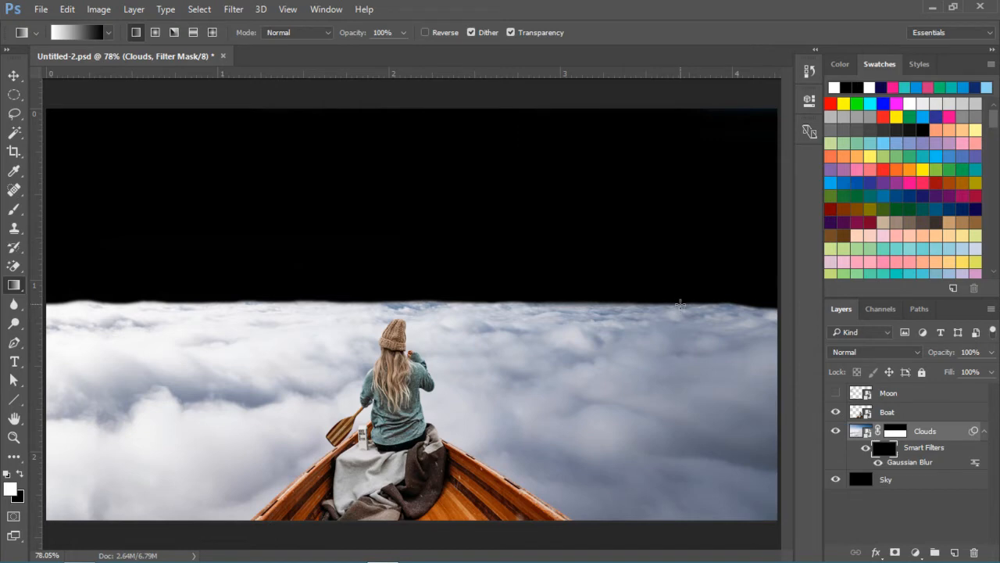
left_click_drag(681, 304, 690, 372)
left_click_drag(693, 407, 693, 407)
key("x")
- Compare the clouds with the smart filter switched off and on
left_click(866, 449)
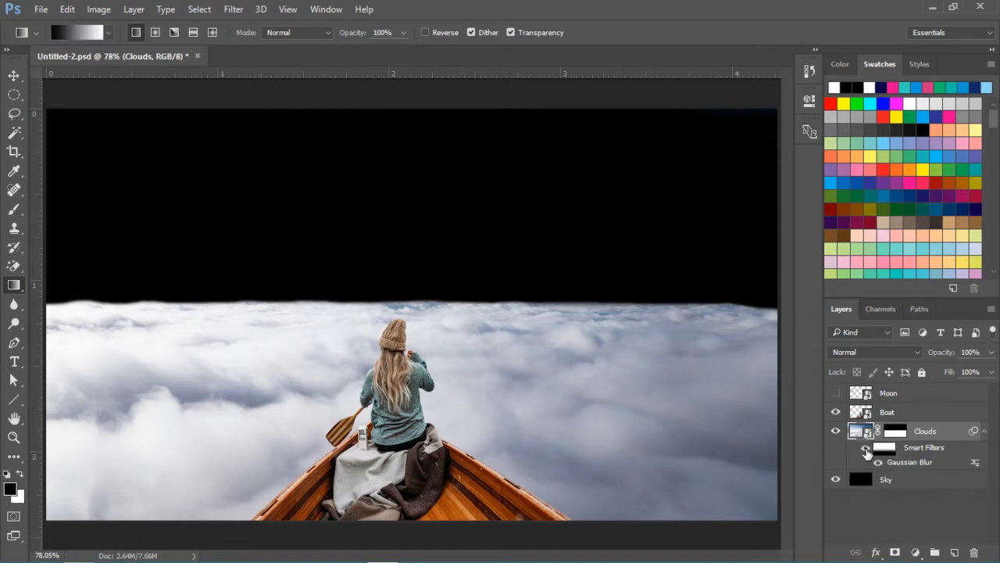
left_click(866, 450)
left_click(866, 451)
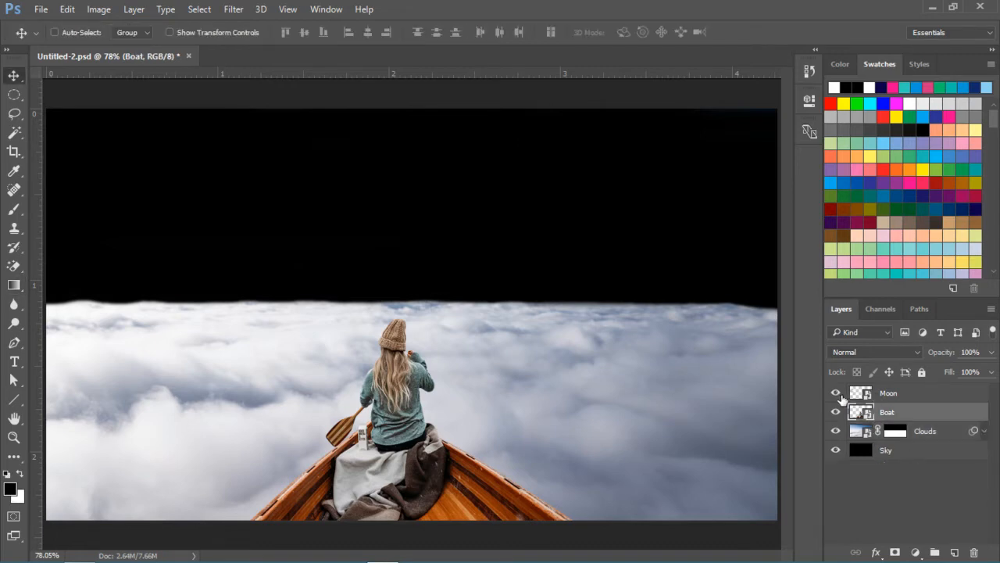
- Show the Moon layer and move the moon slightly right and down
left_click(836, 393)
left_click(943, 398)
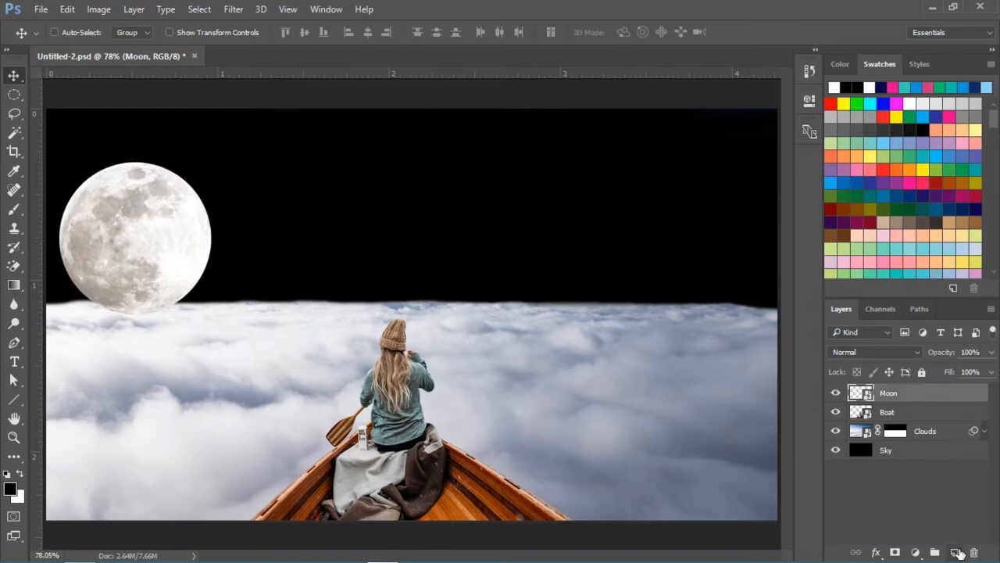
left_click_drag(152, 284, 159, 289)
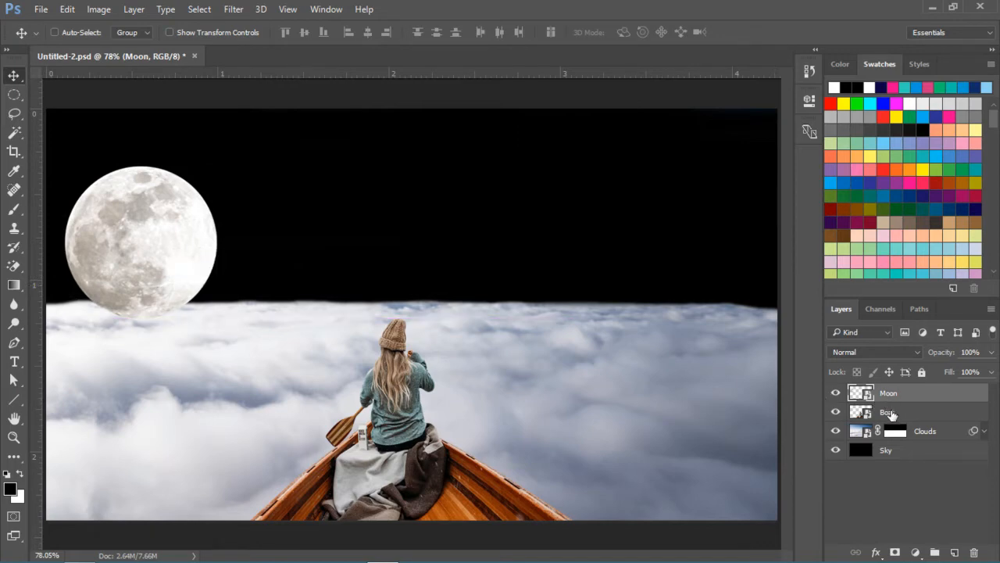
- Apply a Gaussian Blur smart filter with a 1.0-pixel radius to the Moon layer
left_click(233, 10)
mouse_move(253, 170)
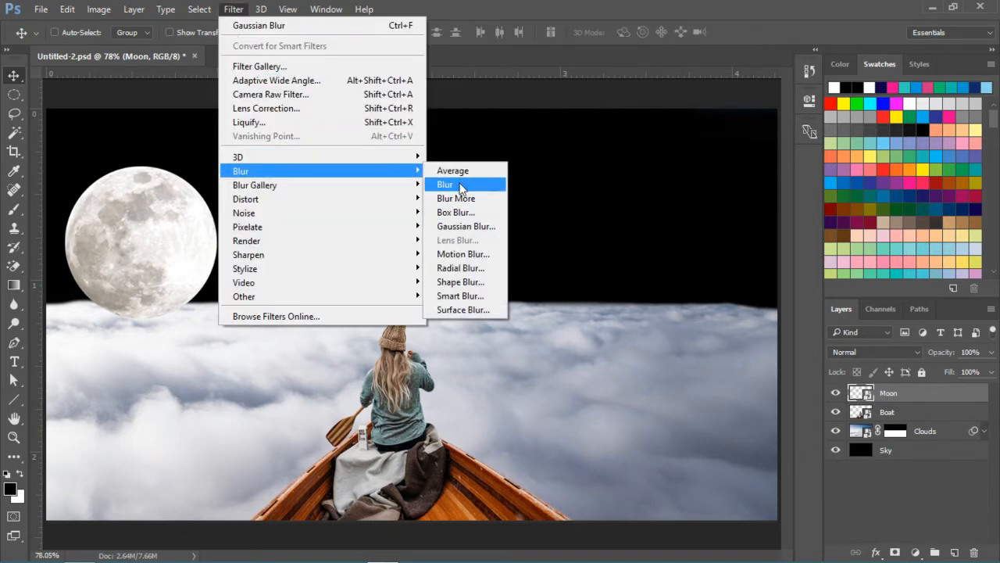
left_click(476, 228)
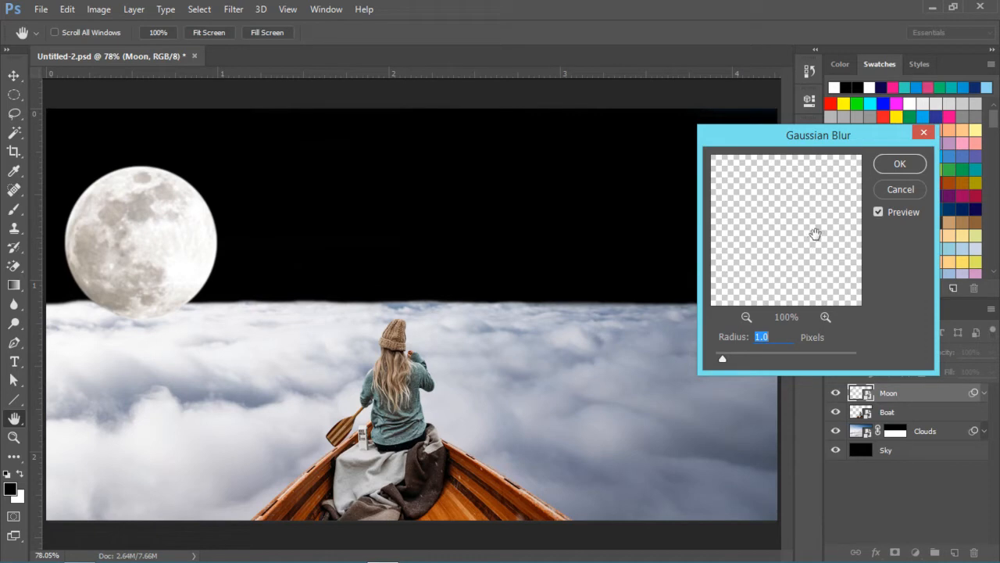
left_click(890, 165)
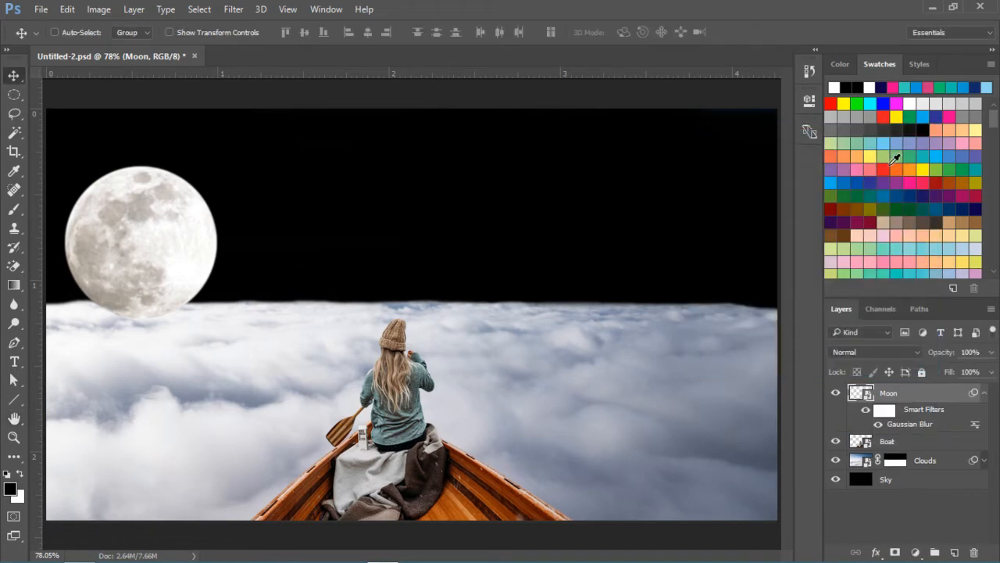
- Invert the Moon's smart filter mask to black and brush white along the moon's outer edge to reveal the blur there
left_click(888, 411)
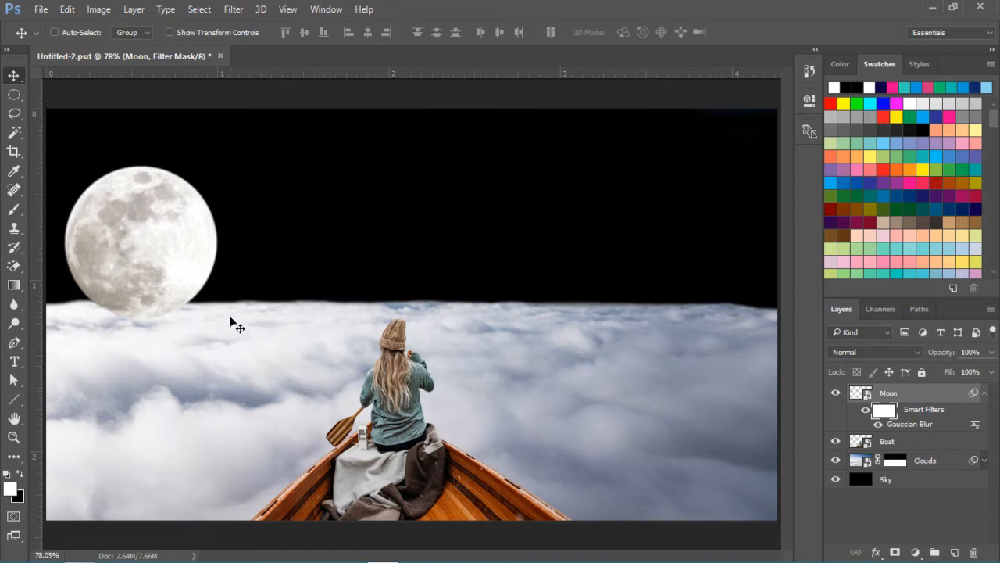
key("ctrl+i")
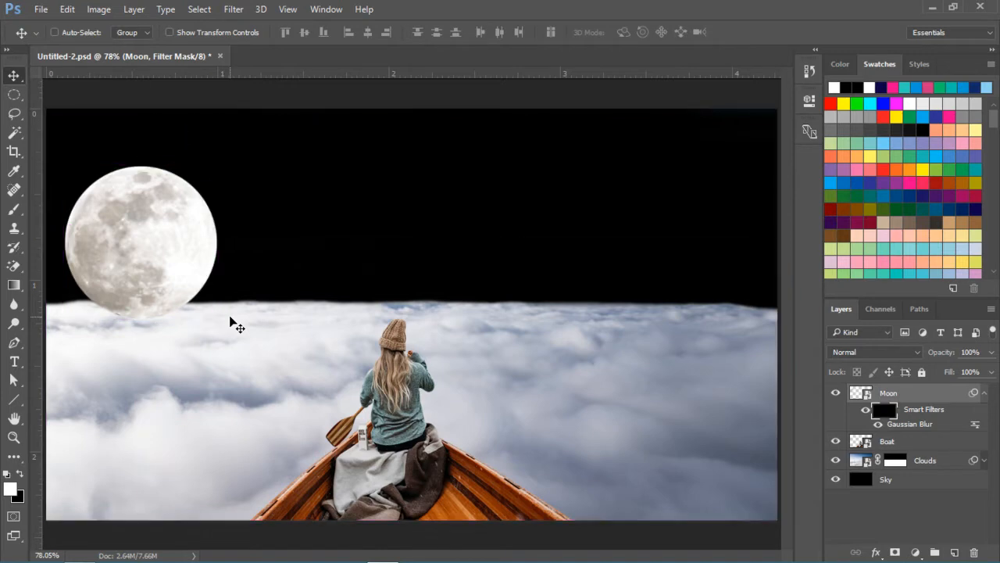
key("b")
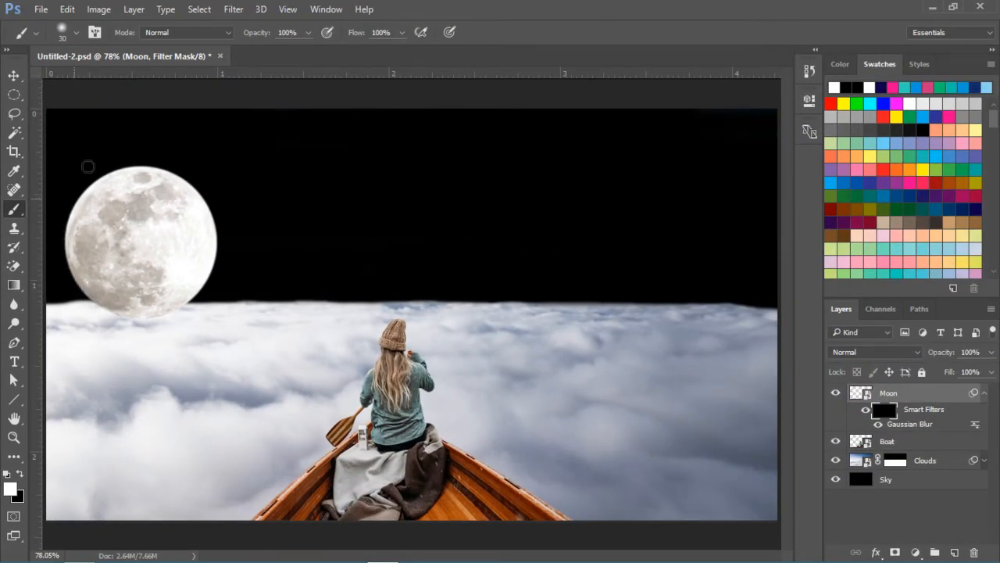
left_click_drag(88, 166, 65, 195)
left_click(984, 395)
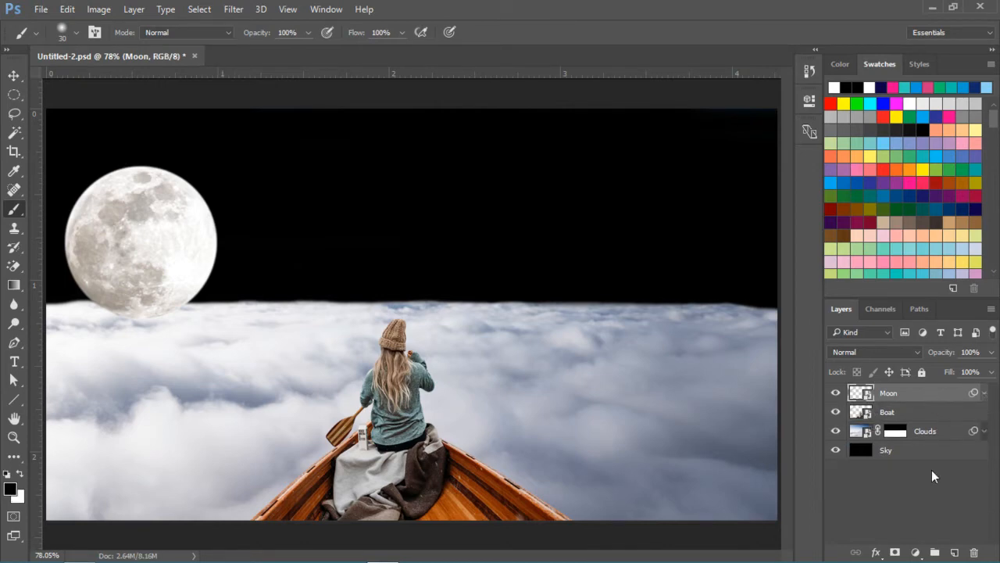
- Add a white layer mask to the Moon layer and make black the foreground color
left_click(917, 552)
left_click(892, 553)
left_click(895, 552)
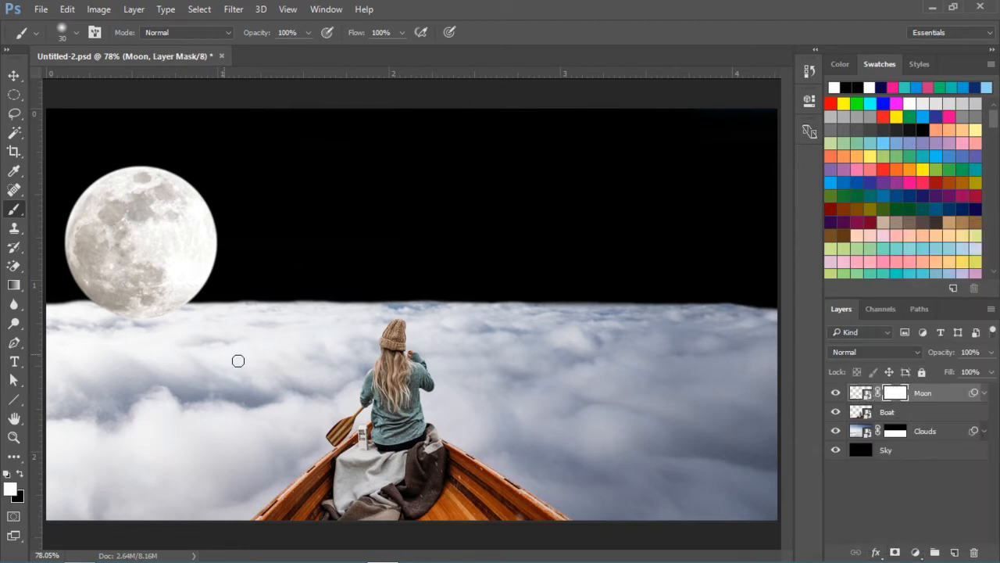
left_click(23, 473)
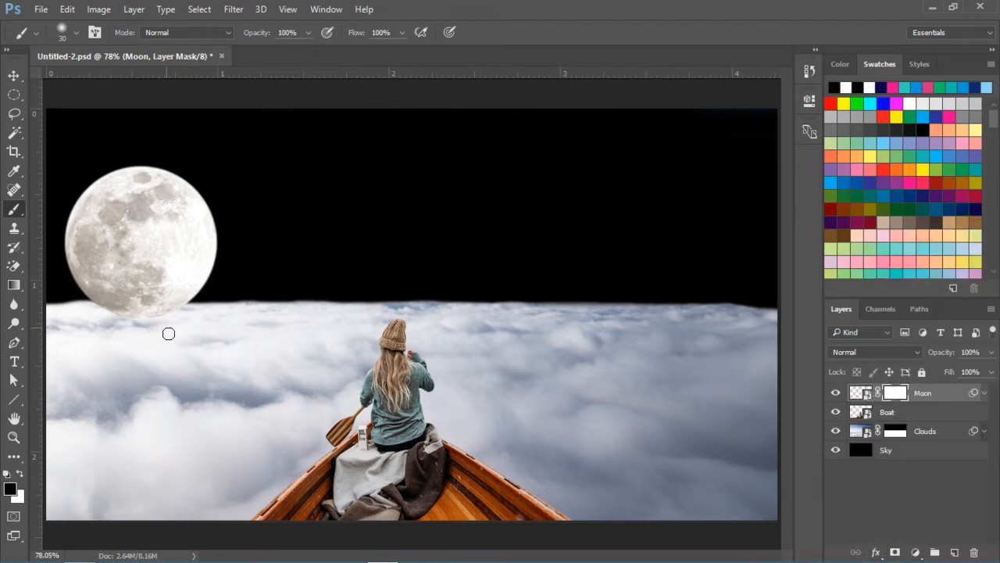
- Set the brush flow to 54%, enlarge the soft brush to 60 px, and mask out the moon's lower edge with black
right_click(249, 284)
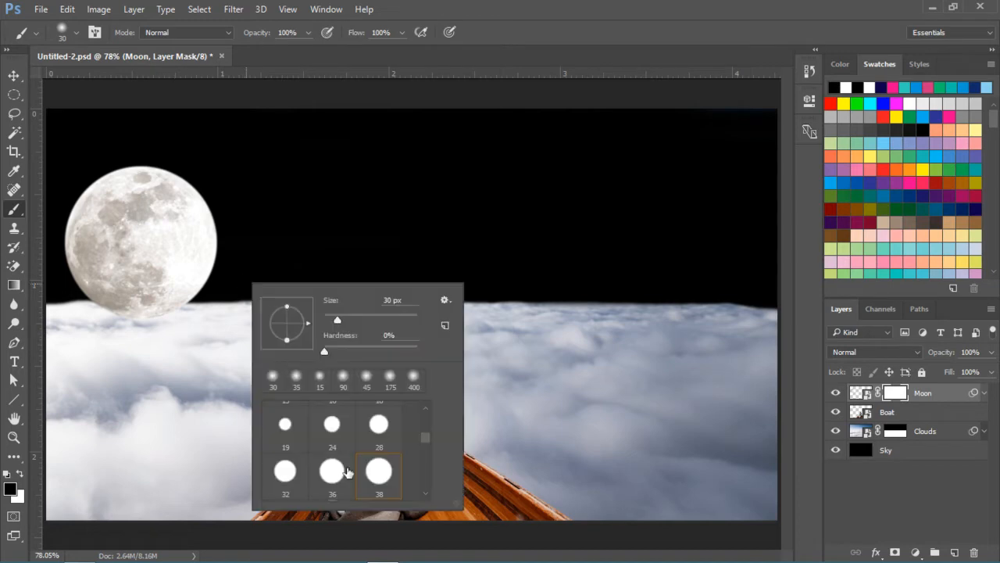
left_click(556, 43)
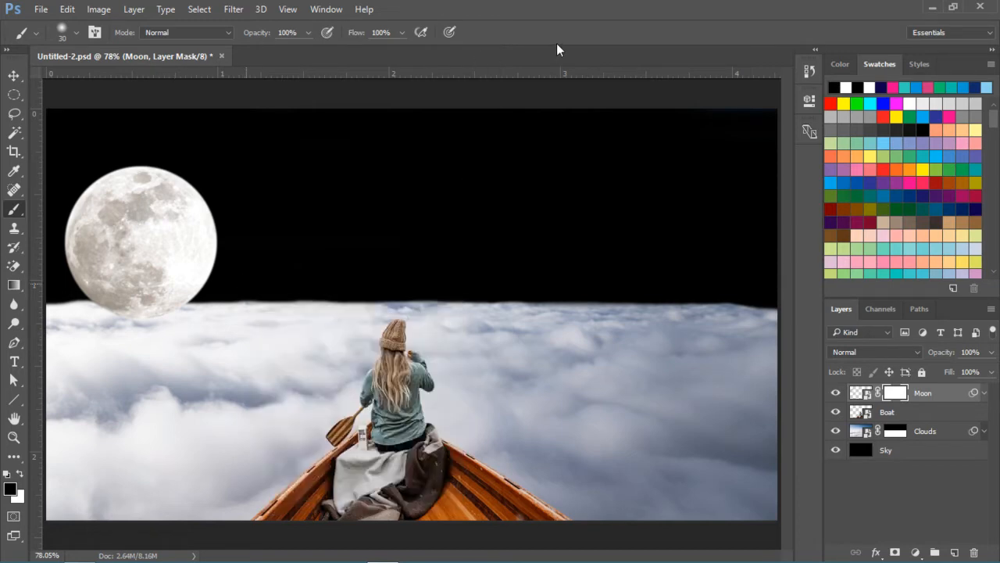
left_click(402, 33)
left_click_drag(376, 53, 369, 54)
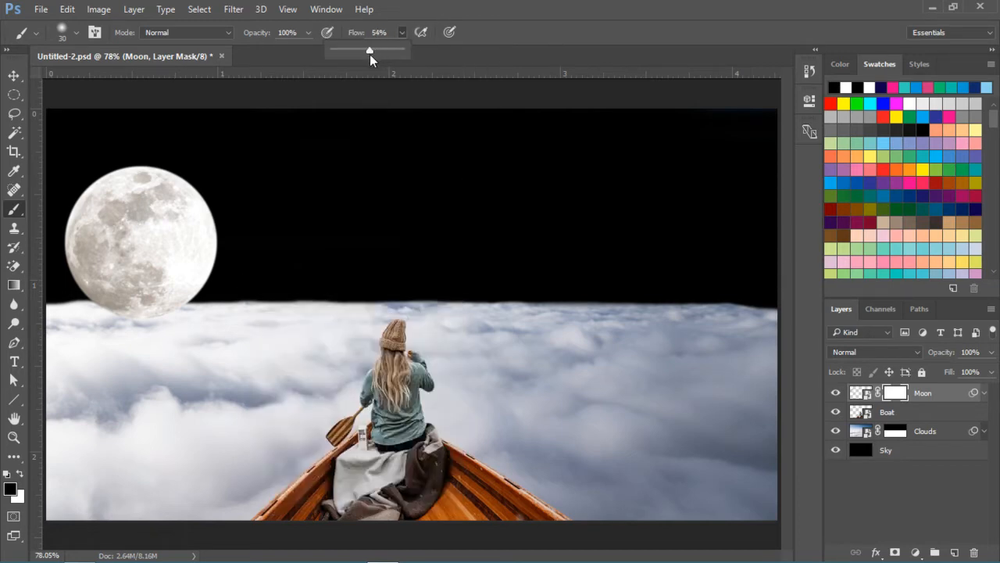
key("bracketright")
key("bracketright")
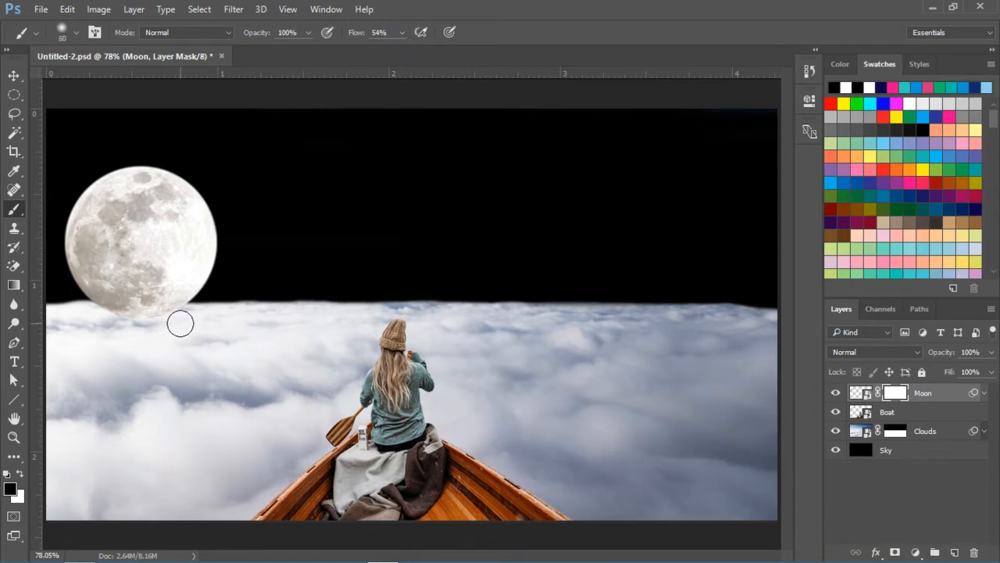
key("bracketright")
mouse_move(169, 327)
left_mouse_down()
mouse_move(129, 330)
mouse_move(171, 324)
mouse_move(98, 326)
mouse_move(201, 323)
mouse_move(110, 325)
mouse_move(190, 319)
mouse_move(202, 328)
mouse_move(82, 323)
left_mouse_up()
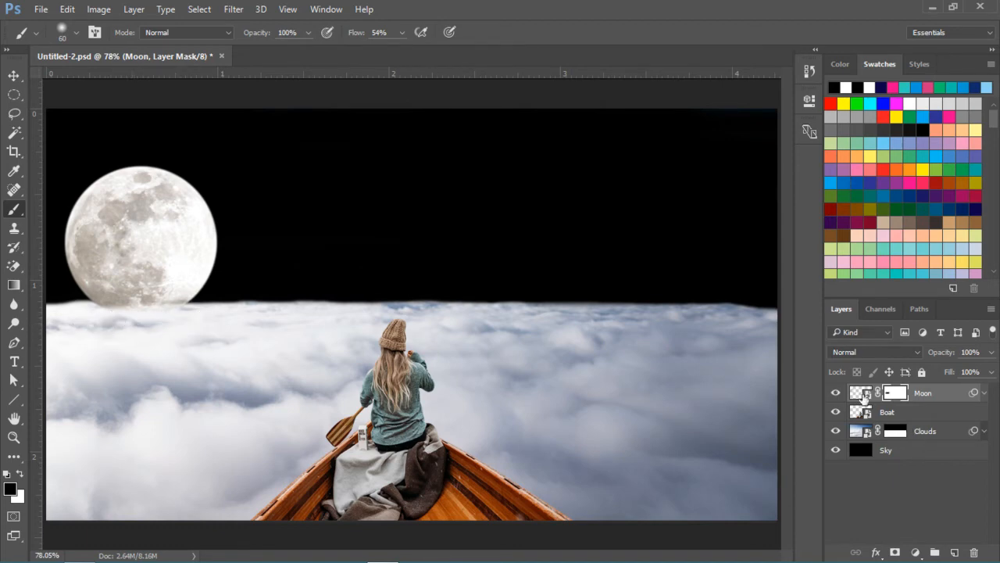
- Select the Moon layer's image instead of its mask and move the moon slightly right and down into the clouds
left_click(861, 393)
left_click(13, 76)
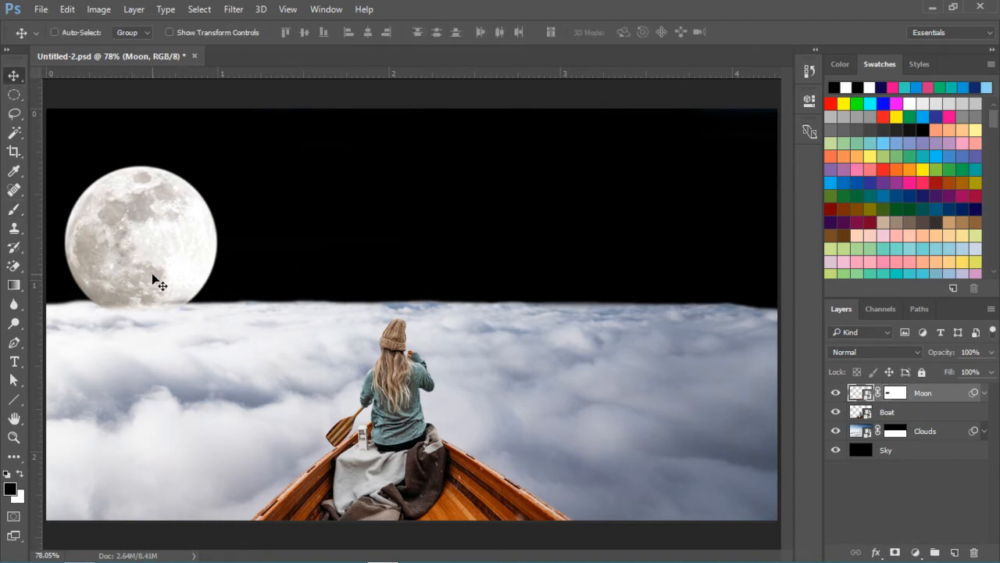
left_click_drag(151, 273, 170, 305)
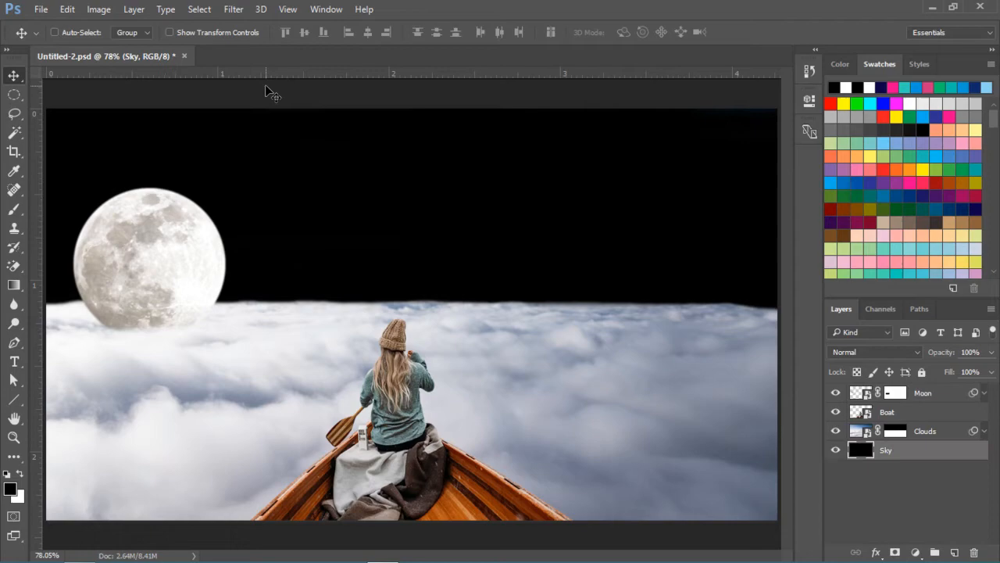
- Add 400% Gaussian monochromatic noise to the Sky layer
left_click(234, 9)
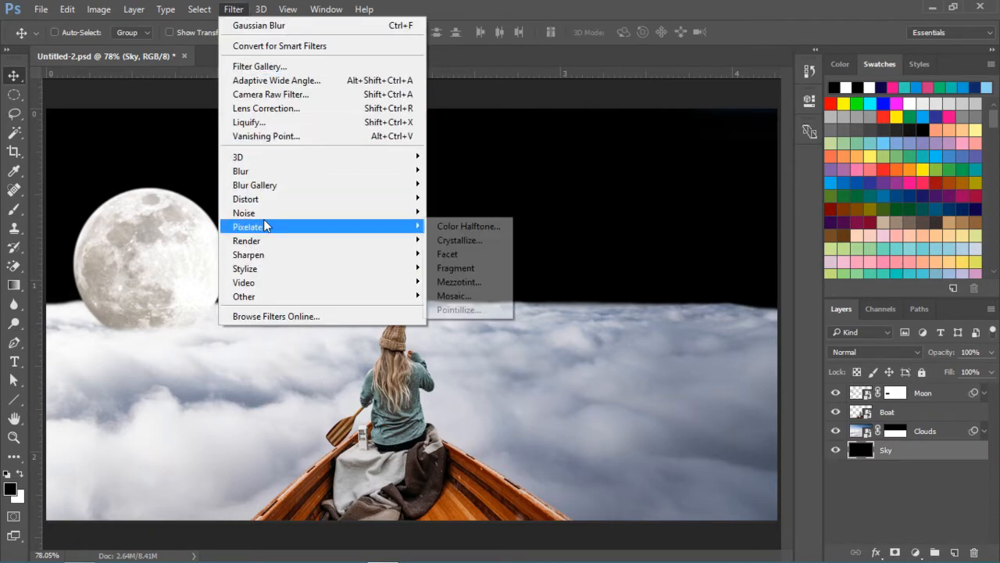
mouse_move(260, 218)
left_click(474, 212)
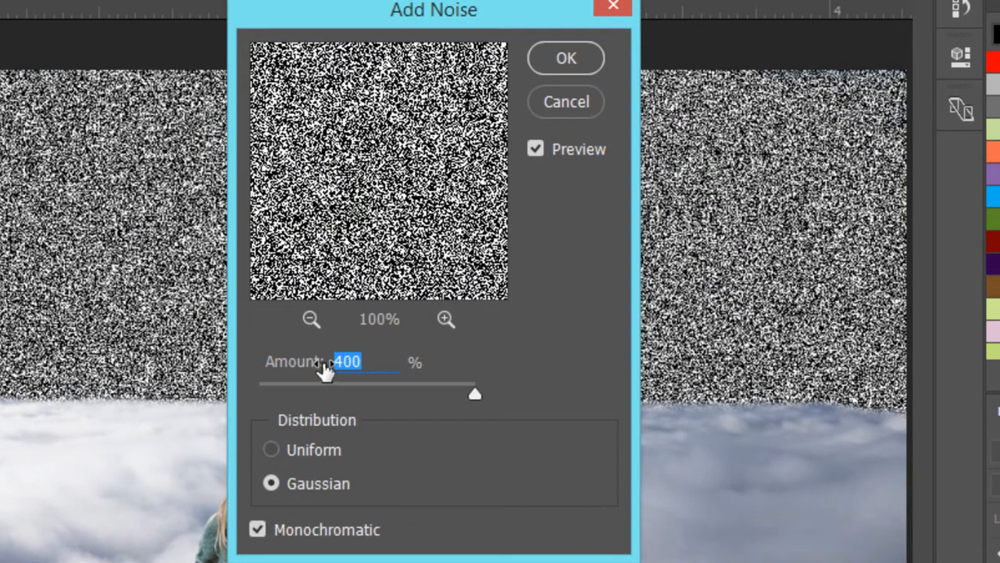
left_click(342, 363)
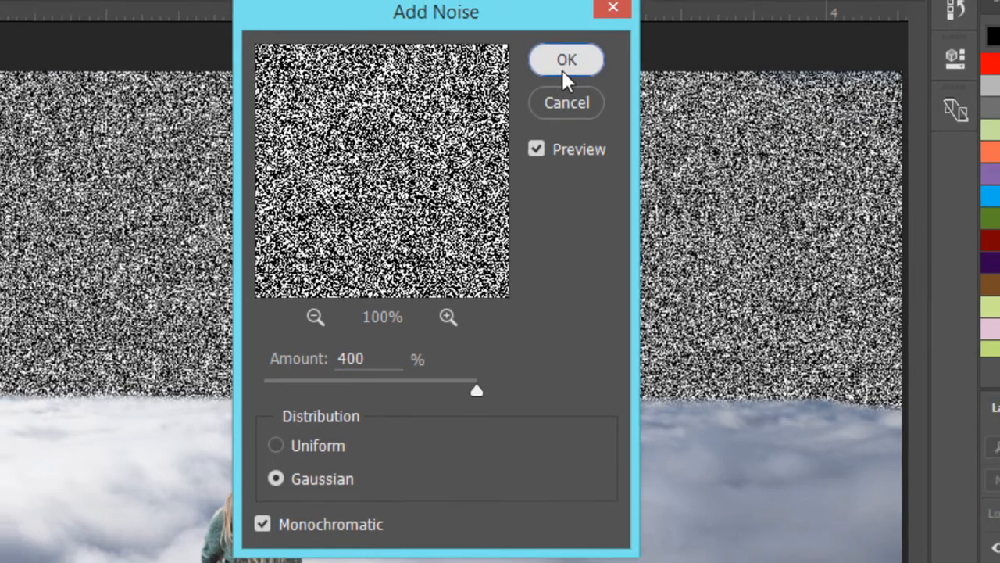
left_click(563, 68)
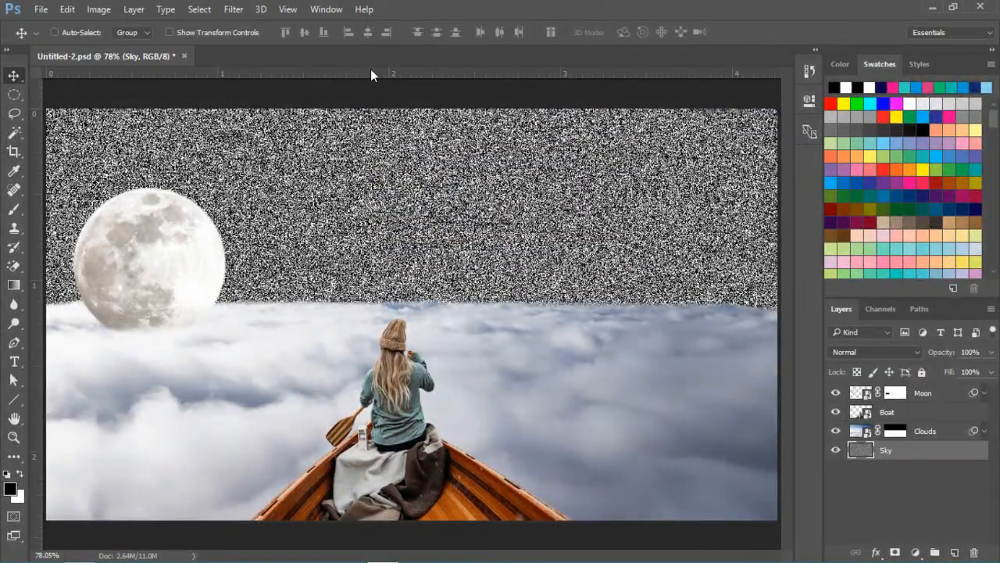
- Soften the Sky layer's noise with a Gaussian Blur of 0.4 pixels
left_click(233, 10)
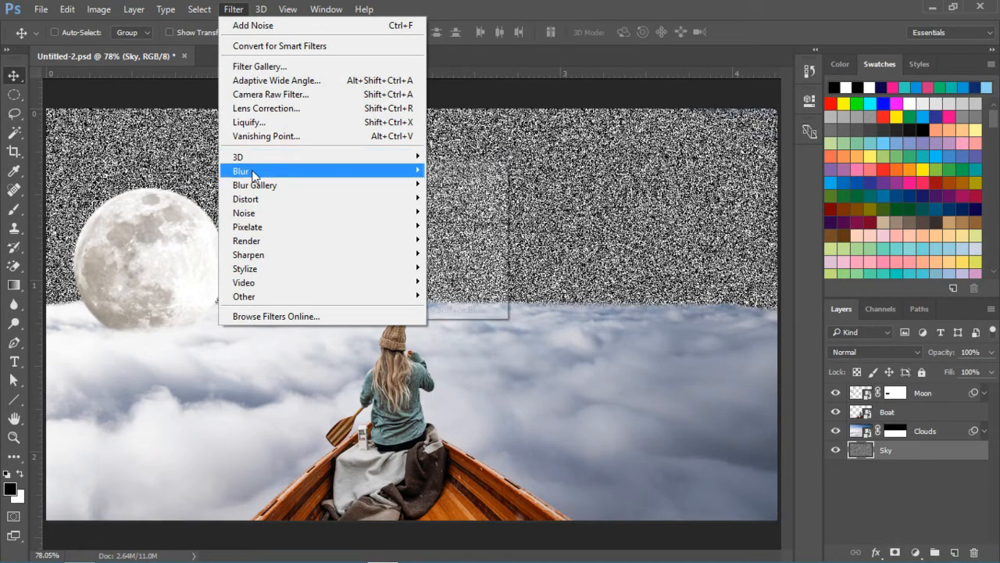
mouse_move(354, 175)
left_click(466, 226)
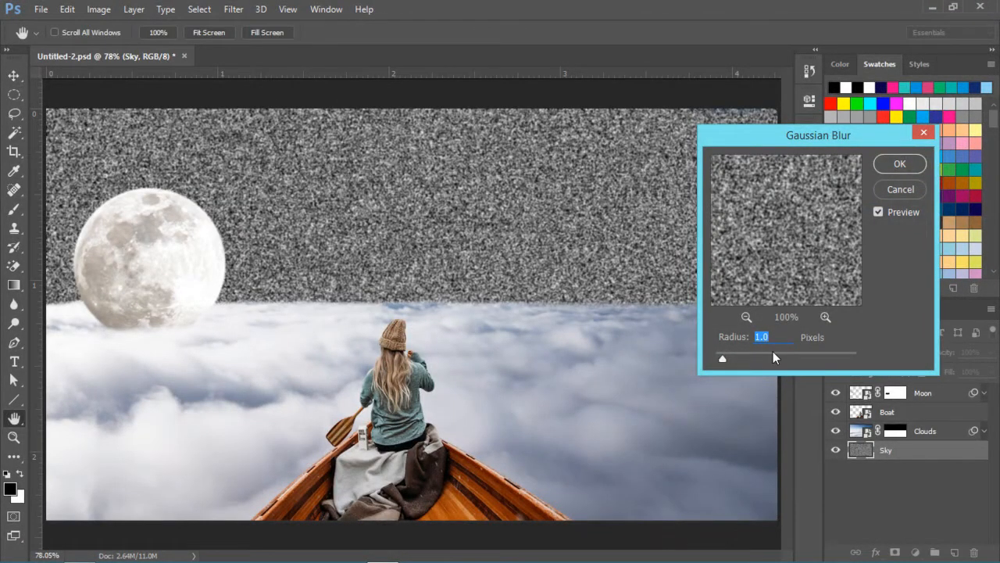
key("Down")
key("Down")
key("Down")
key("Down")
key("Down")
key("Down")
key("Down")
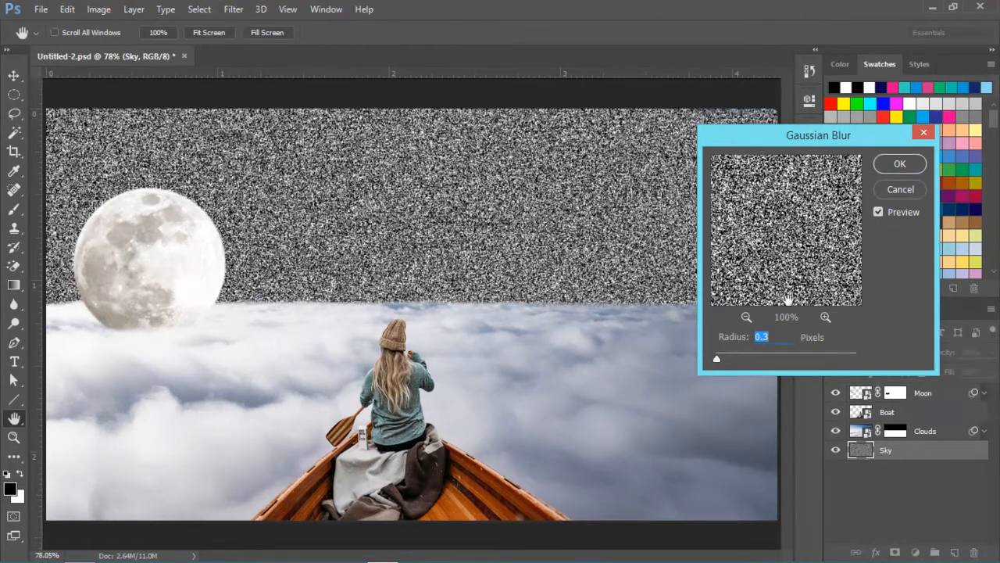
key("Up")
key("Return")
key("v")
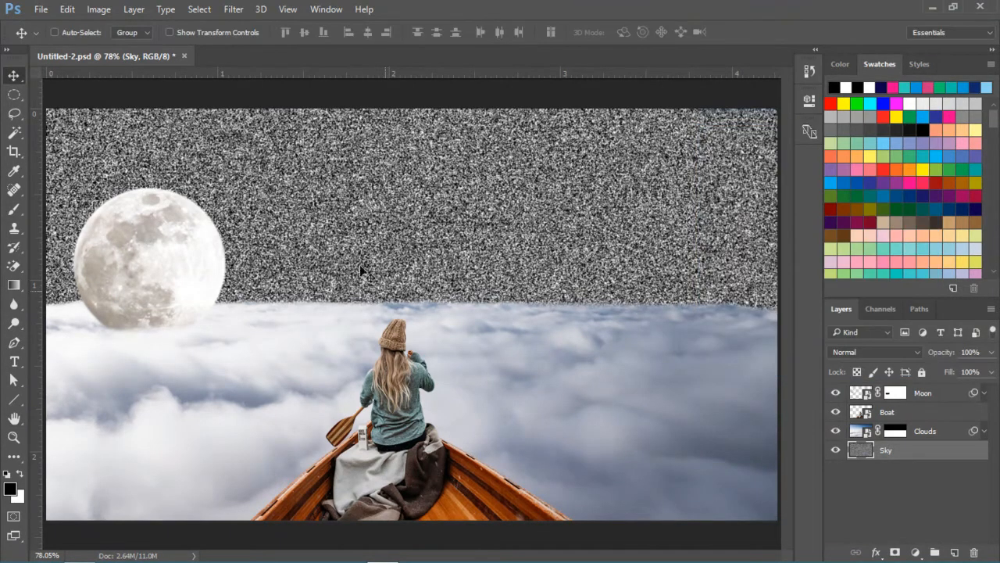
- Apply Levels to the Sky layer, raising the black input level to about 245 to leave only scattered stars
left_click(99, 9)
mouse_move(105, 46)
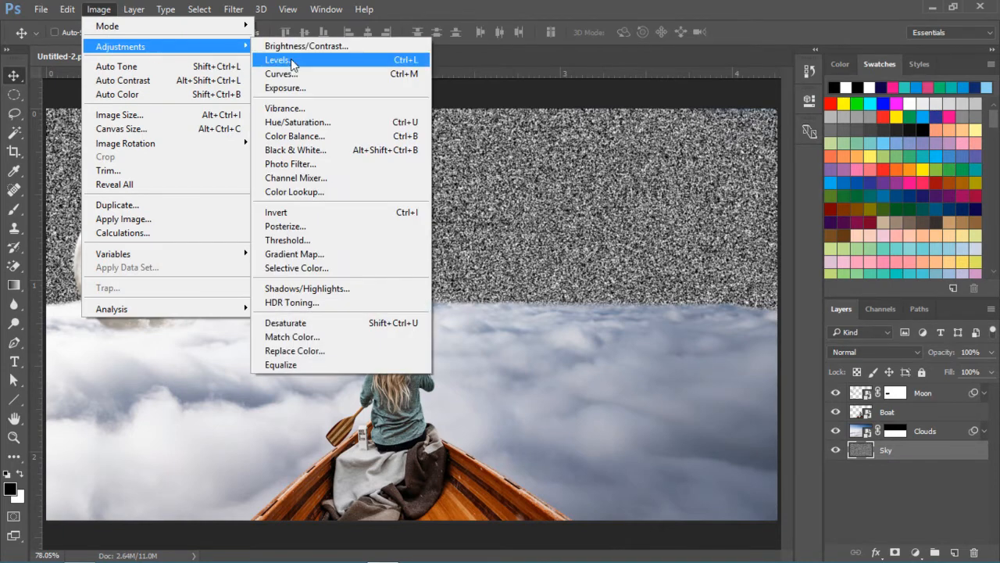
left_click(313, 60)
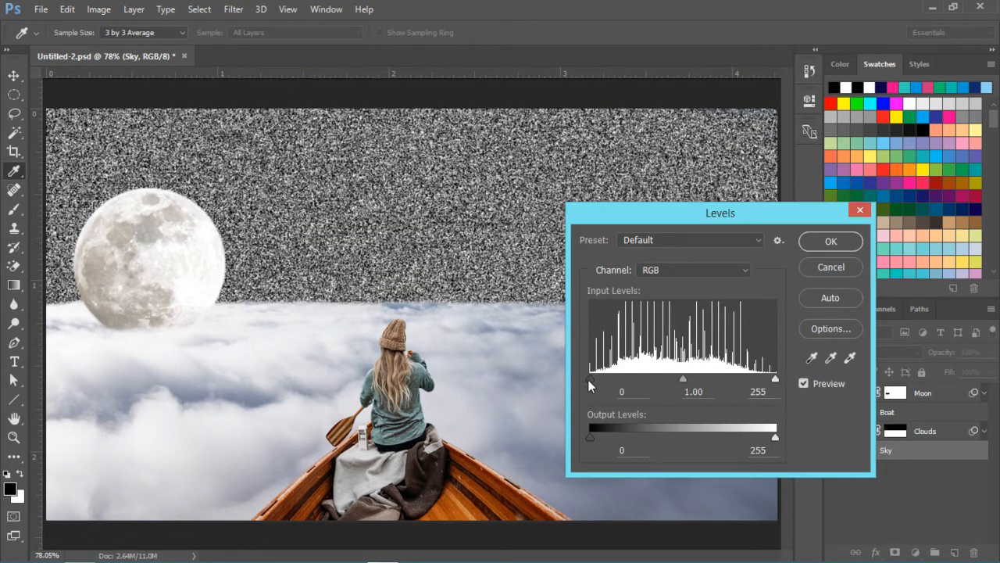
left_click_drag(591, 380, 766, 380)
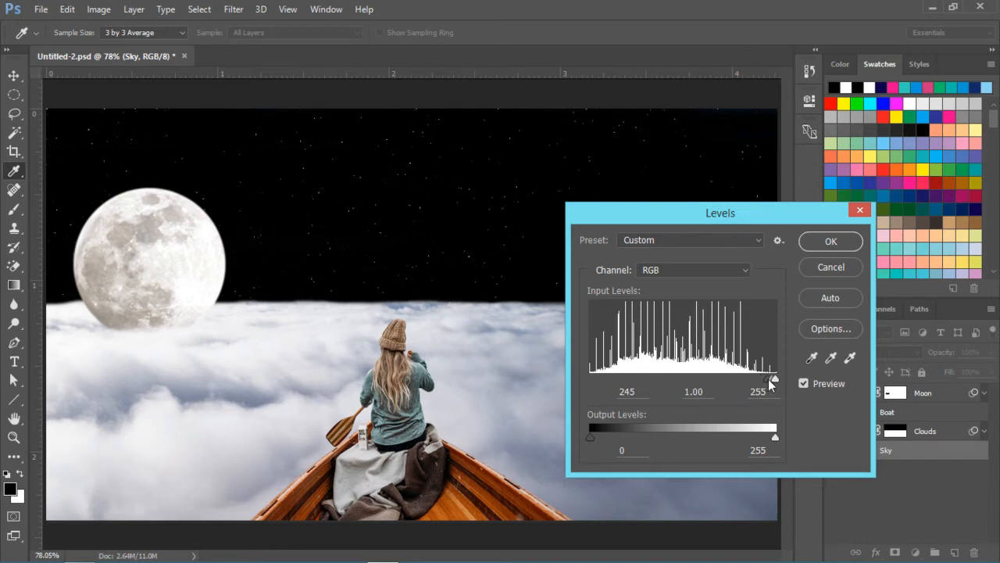
left_click_drag(772, 383, 765, 382)
left_click(830, 241)
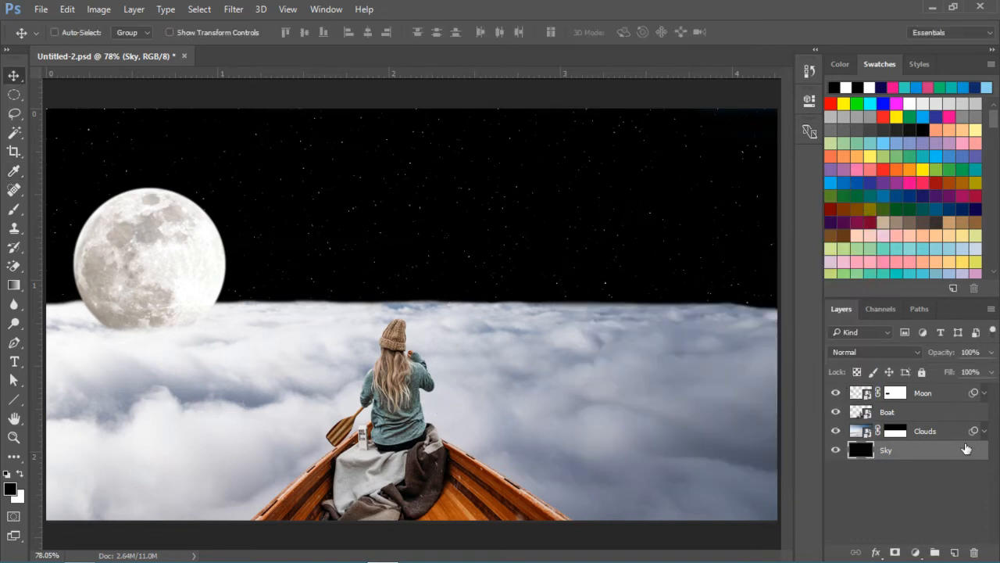
- Create a new layer directly above the Sky layer and render the Clouds filter on it
left_click(954, 552)
left_click(240, 12)
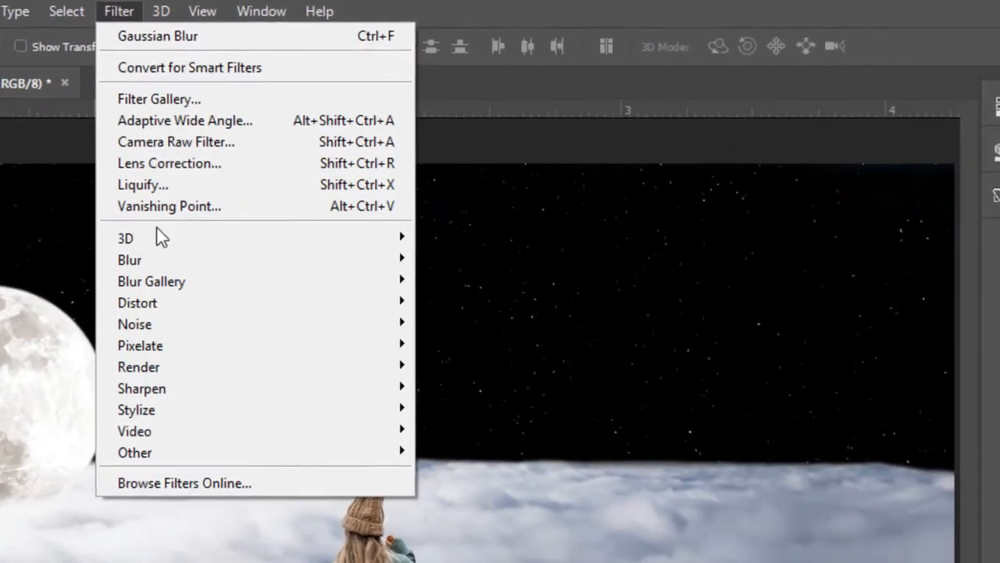
mouse_move(248, 217)
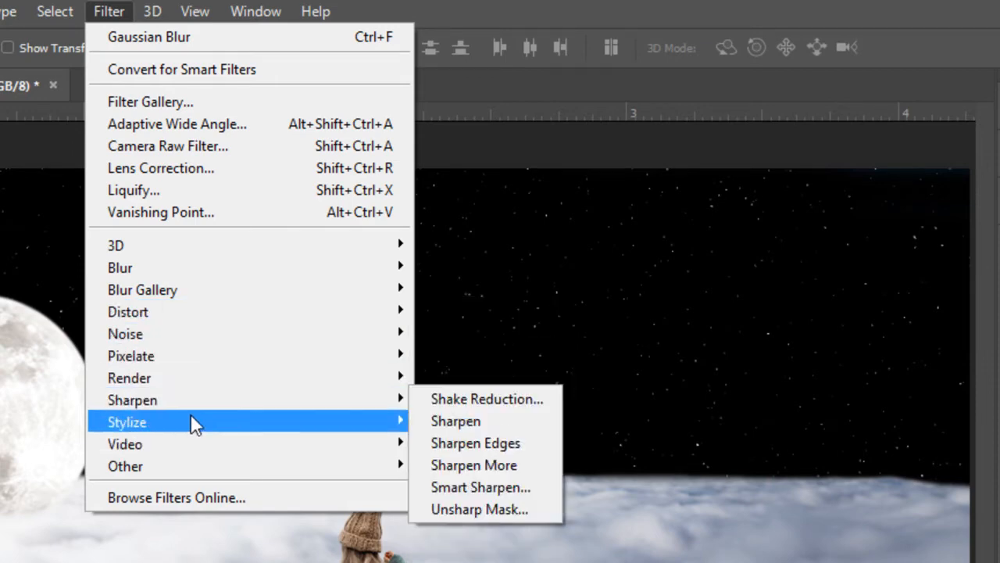
mouse_move(189, 378)
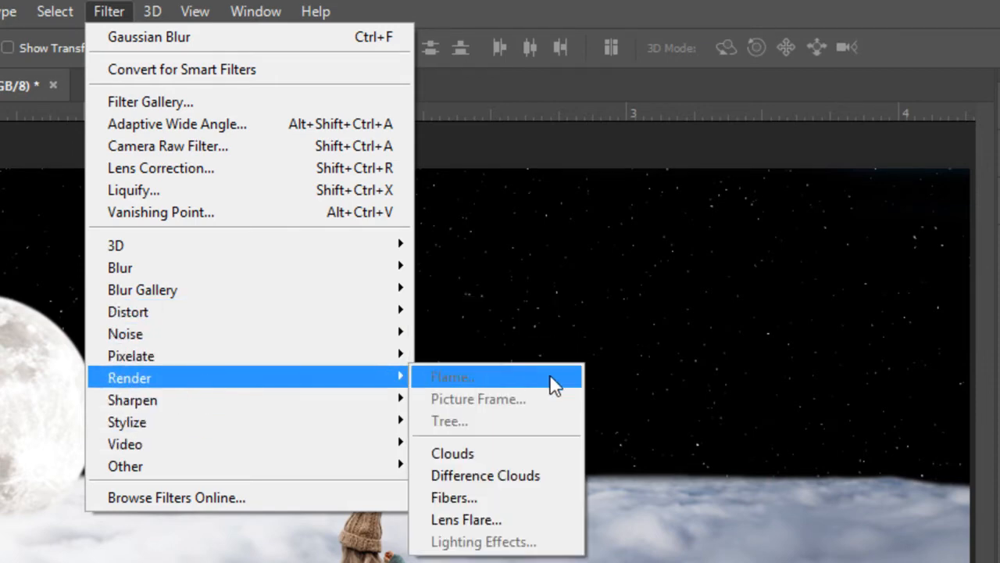
left_click(531, 455)
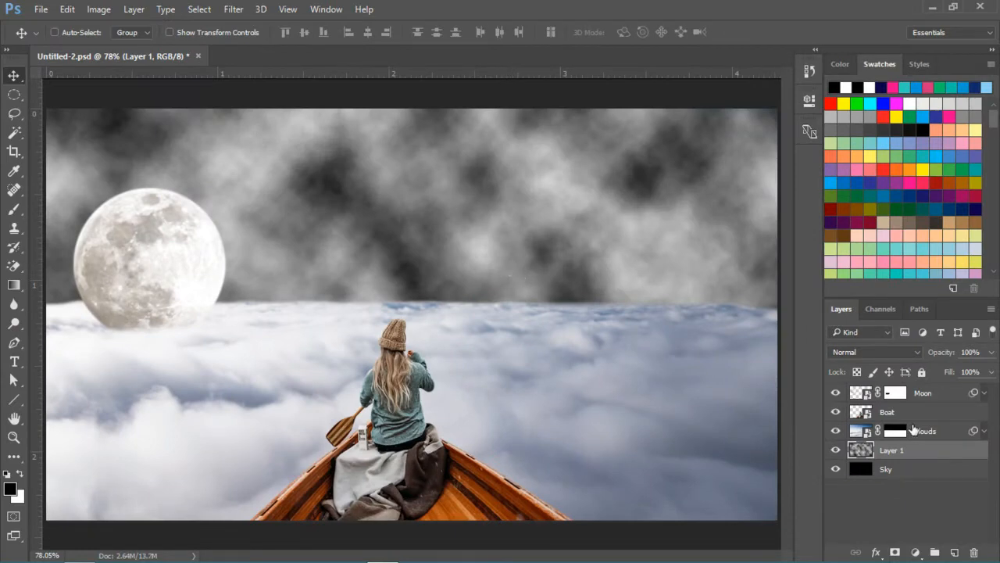
- Rename the rendered clouds layer "clouds 02" and set its blend mode to Color Dodge
double_click(892, 451)
type("clouds 02")
key("Return")
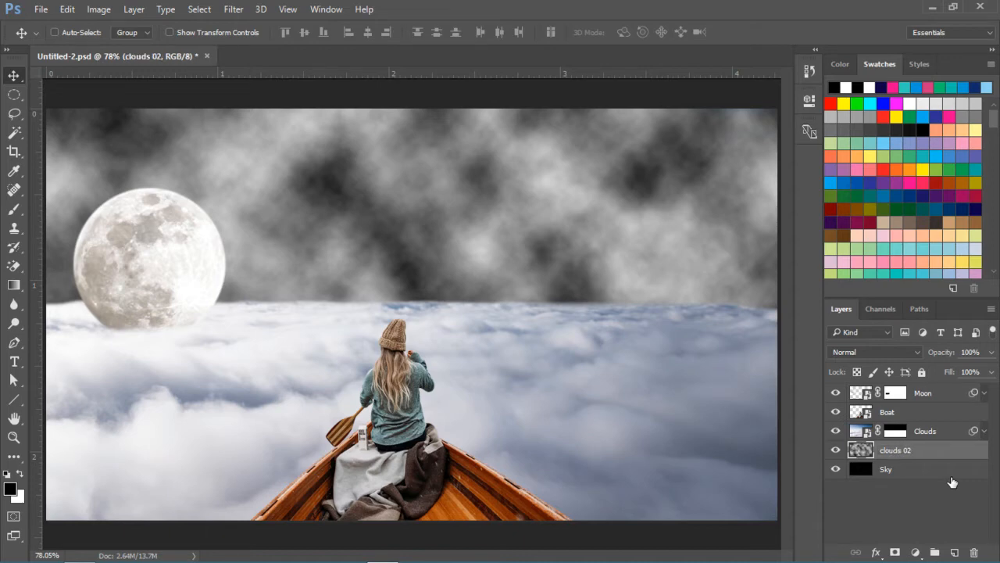
left_click(850, 352)
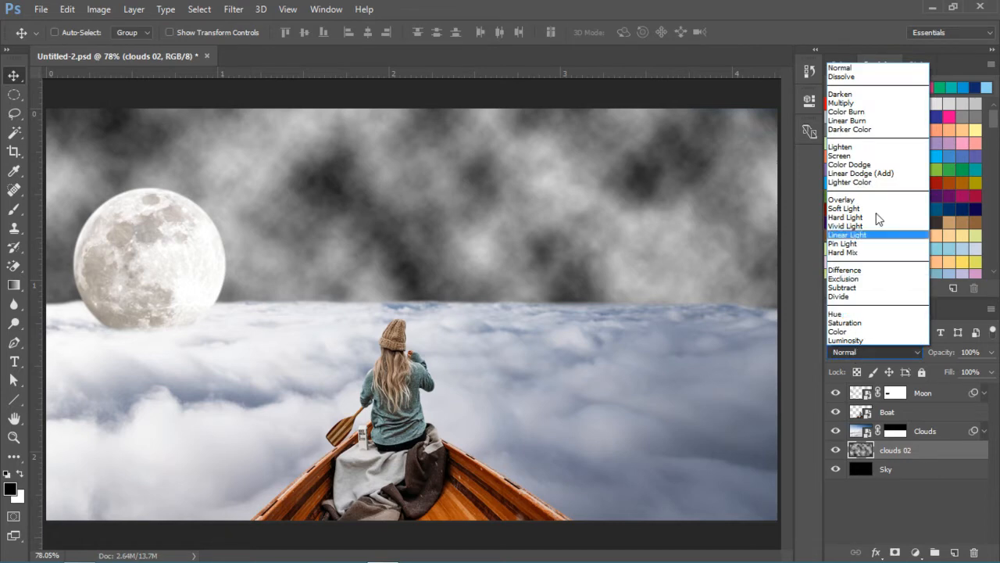
left_click(852, 173)
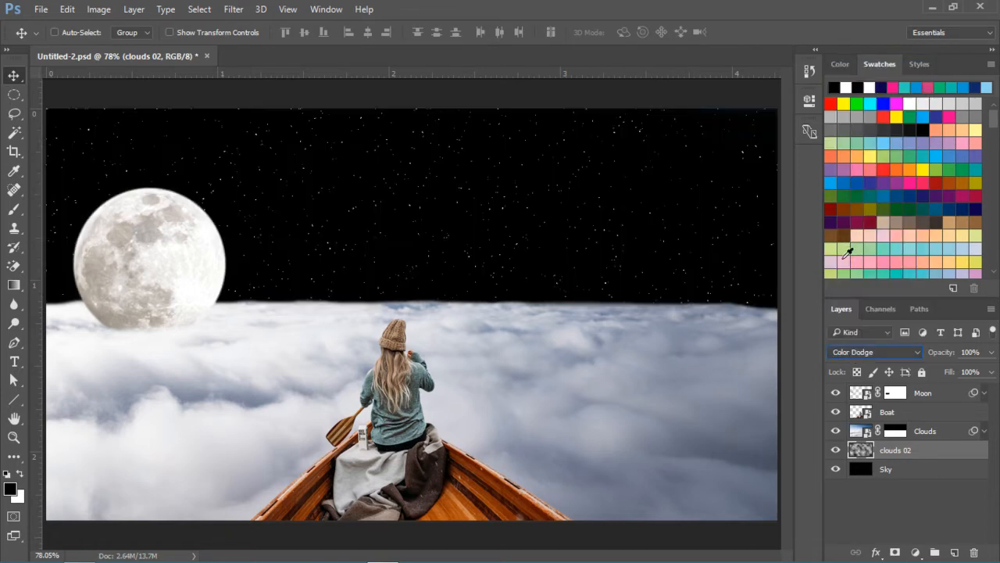
- Create a new layer directly above the Sky layer and set the Brush to bright blue, 10% opacity and 100% flow
left_click(944, 474)
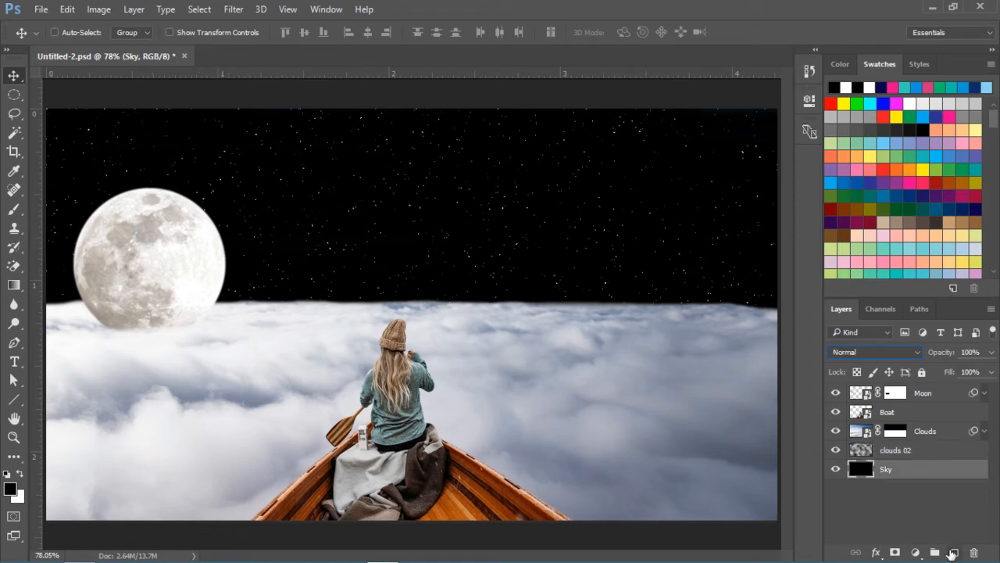
left_click(954, 553)
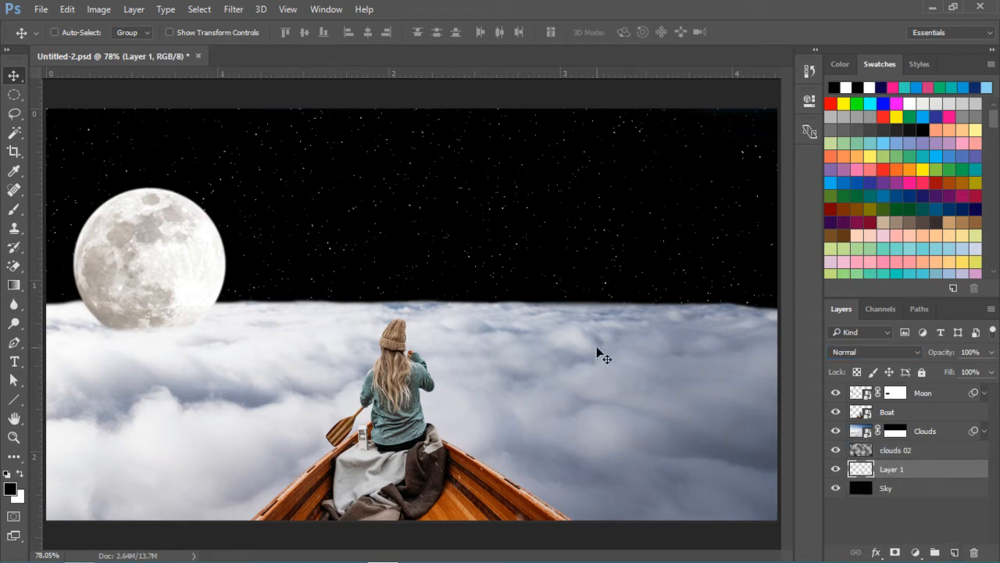
left_click(15, 210)
left_click(15, 210)
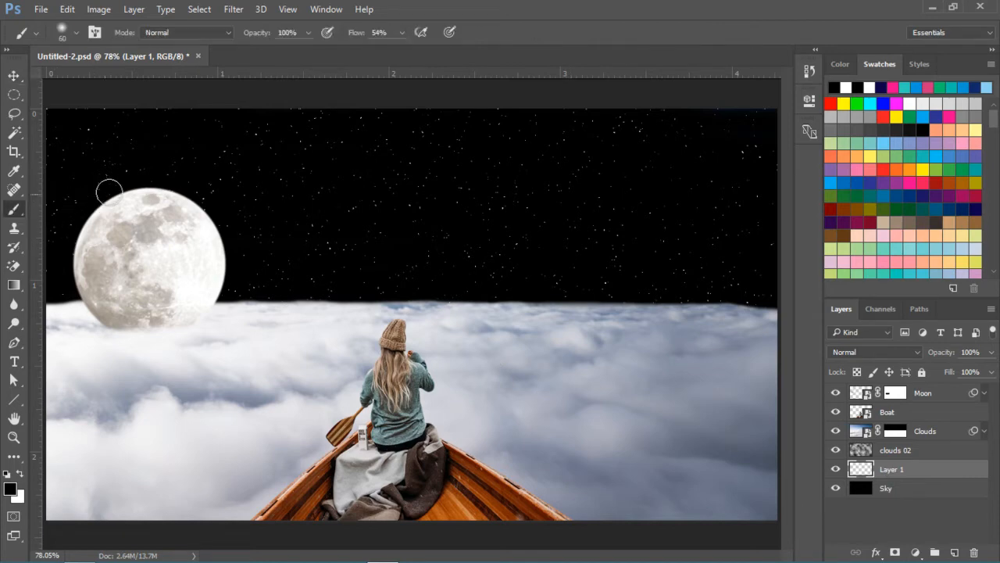
left_click(836, 181)
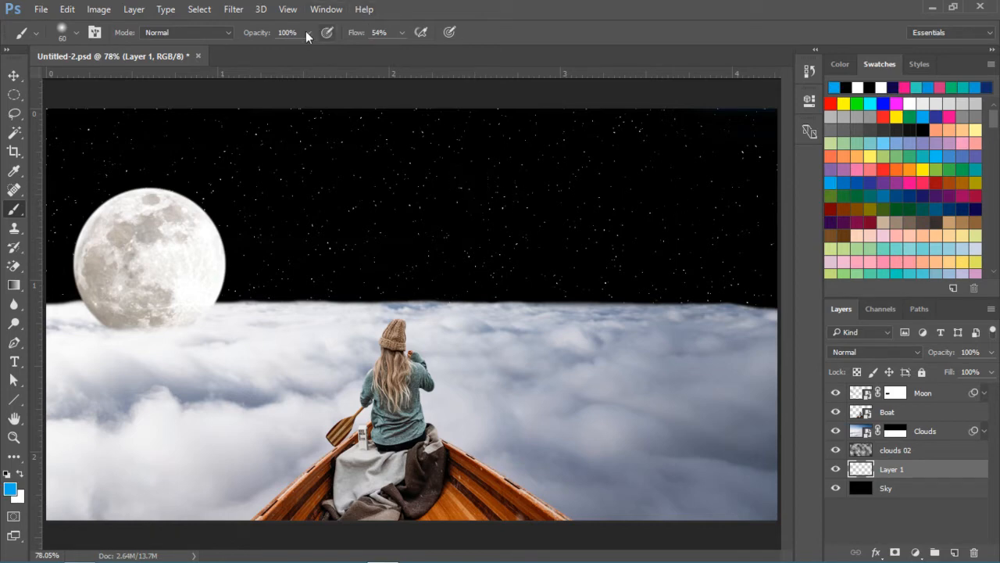
left_click(244, 33)
key("Return")
left_click(402, 33)
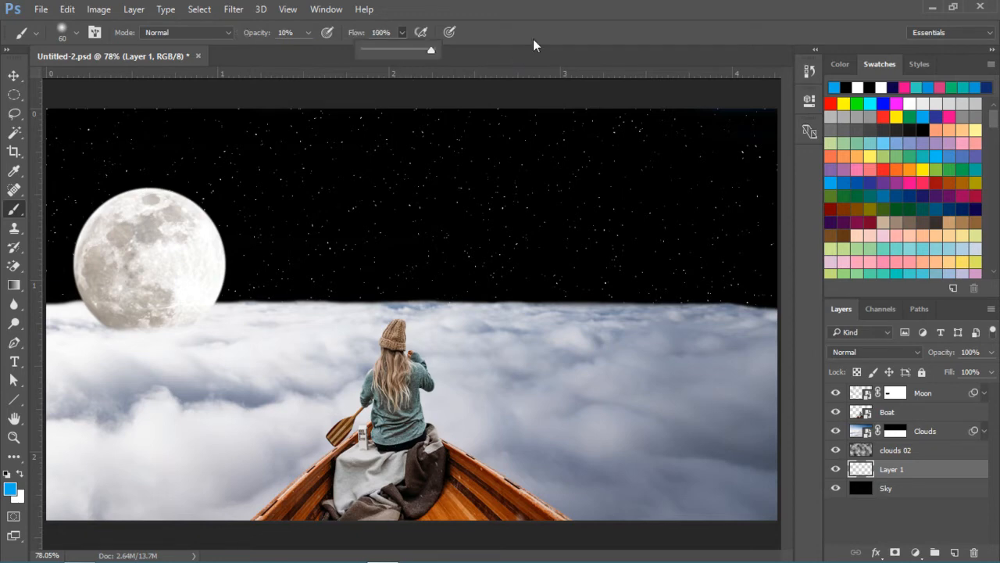
- Enlarge the brush to 200 and paint soft bright-blue patches across the starry sky on the new layer
key("bracketright")
key("bracketright")
key("bracketright")
key("bracketright")
key("bracketright")
key("bracketright")
key("bracketright")
key("bracketright")
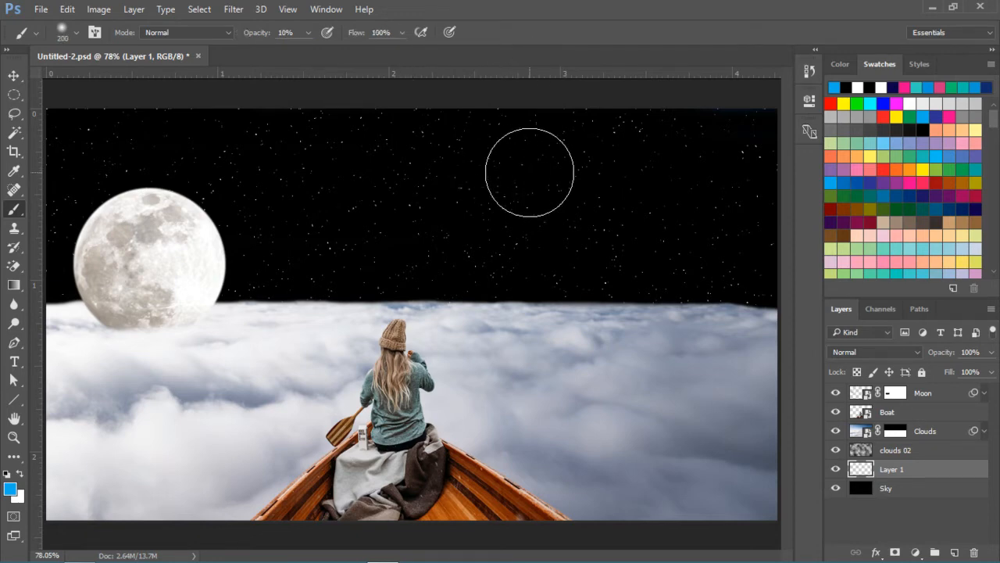
left_click_drag(771, 146, 422, 145)
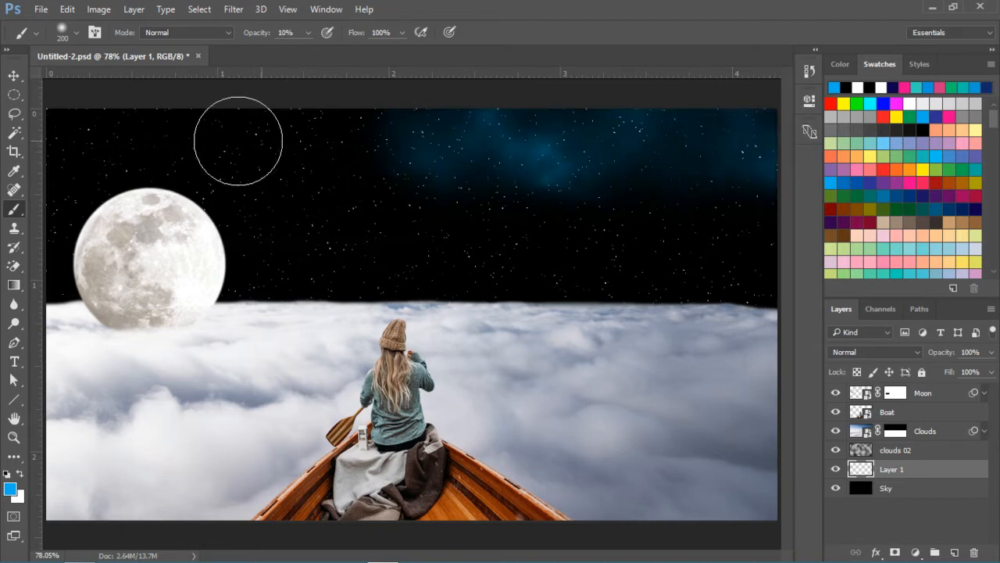
mouse_move(238, 141)
left_mouse_down()
mouse_move(30, 181)
mouse_move(15, 205)
mouse_move(189, 239)
mouse_move(779, 241)
mouse_move(512, 298)
mouse_move(335, 307)
mouse_move(681, 268)
left_mouse_up()
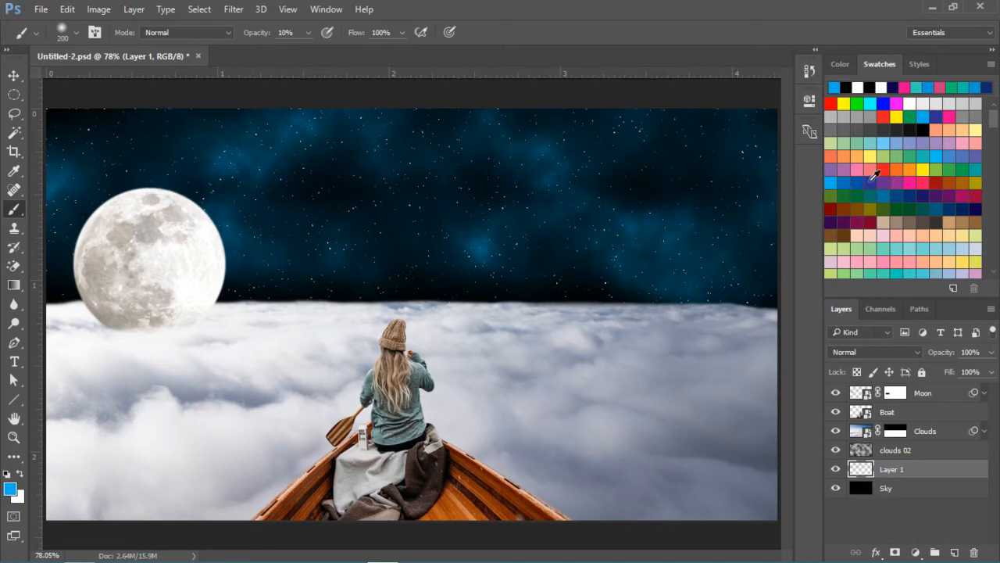
- Paint dark blue over the sky around the bright-blue patches with the same brush
left_click(963, 210)
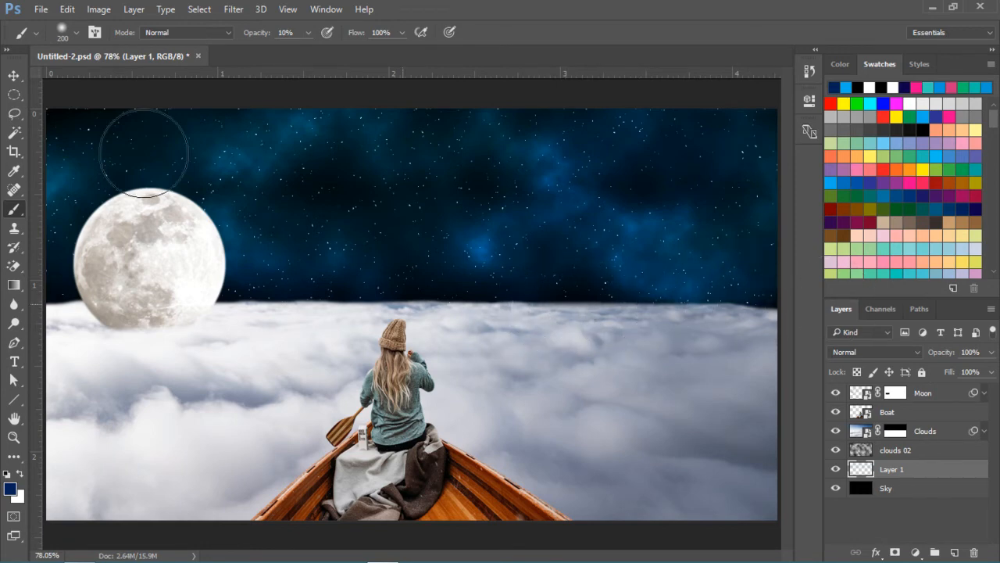
mouse_move(123, 120)
left_mouse_down()
mouse_move(236, 92)
mouse_move(747, 102)
mouse_move(785, 115)
left_mouse_up()
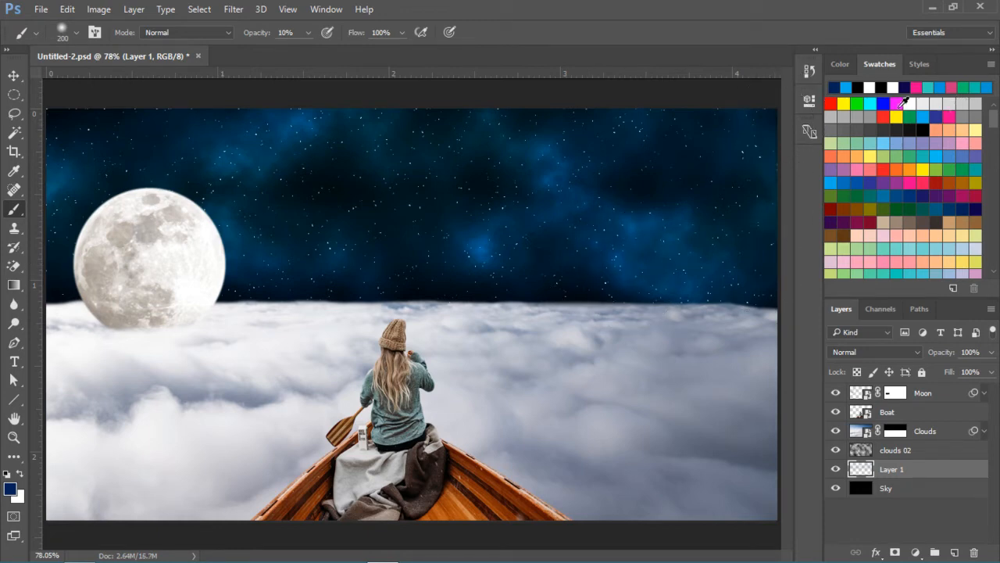
left_click(897, 104)
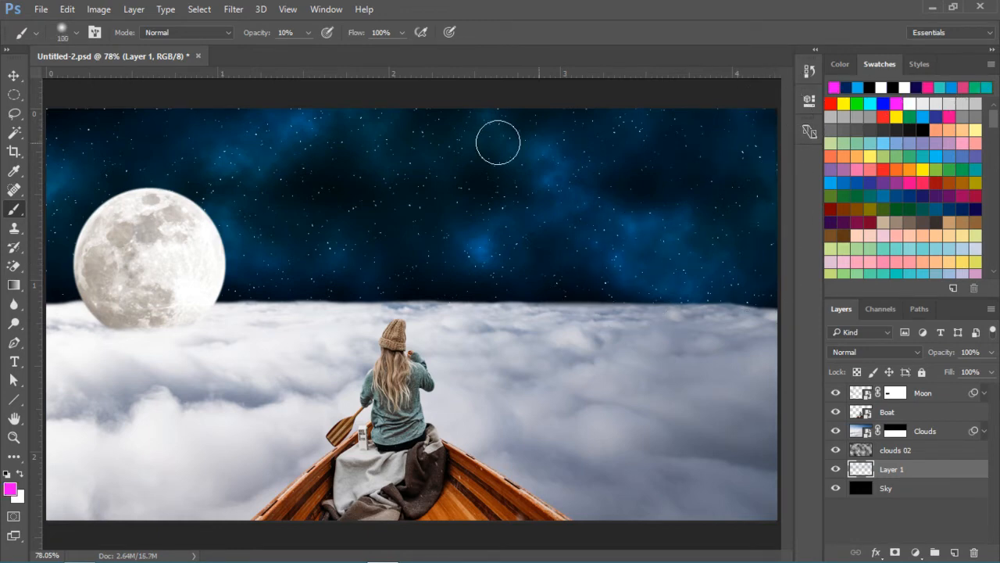
left_click_drag(733, 131, 656, 166)
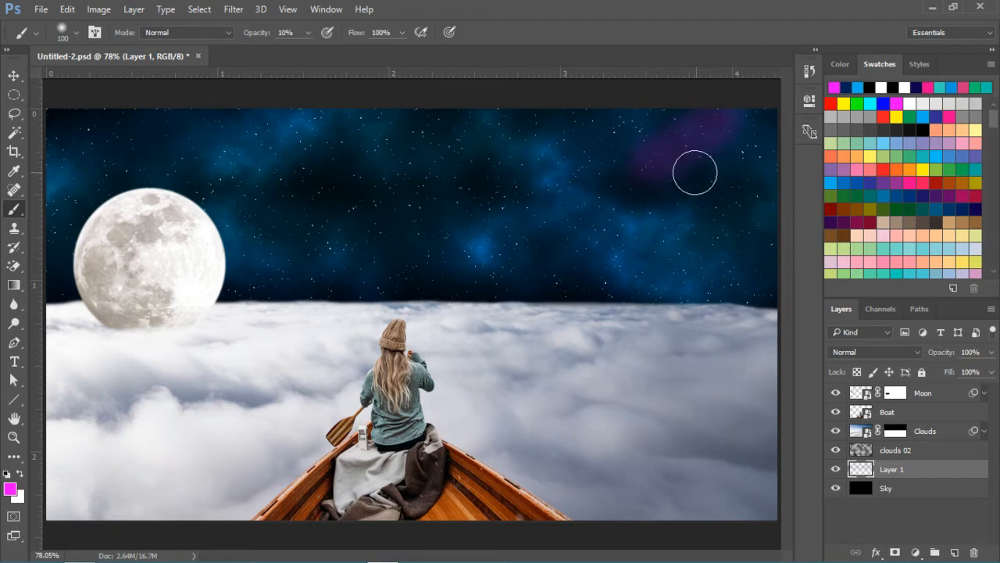
key("ctrl+z")
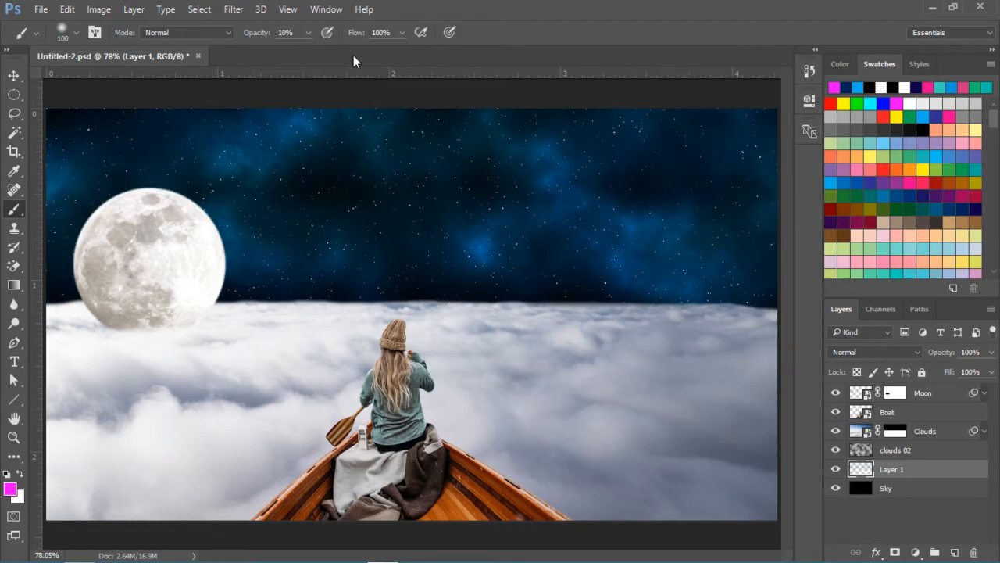
- Paint faint pink patches across the sky with a size 250 brush at 5% opacity
left_click(294, 35)
type("5")
key("Return")
left_click(950, 115)
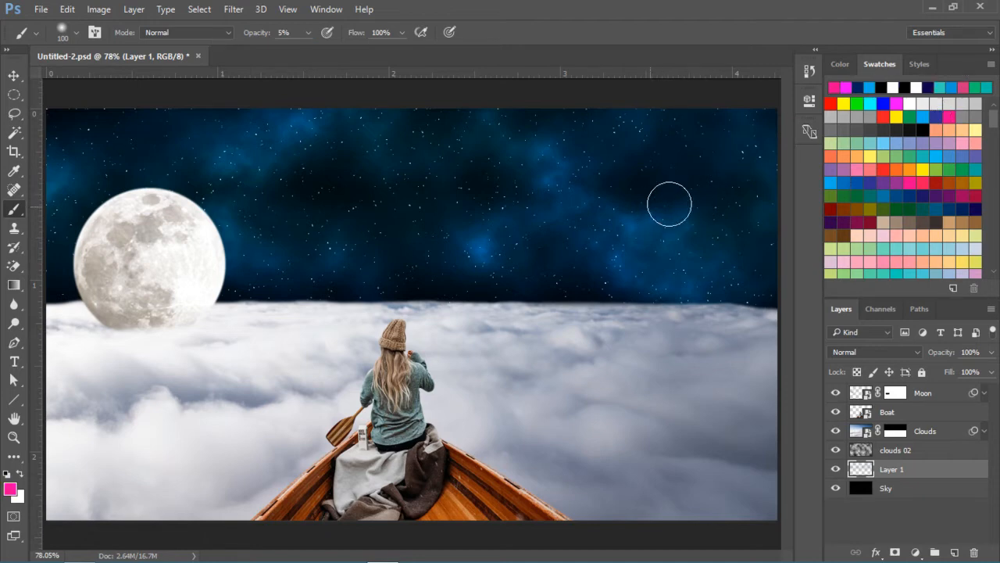
key("bracketright")
key("bracketright")
key("bracketright")
key("bracketright")
key("bracketright")
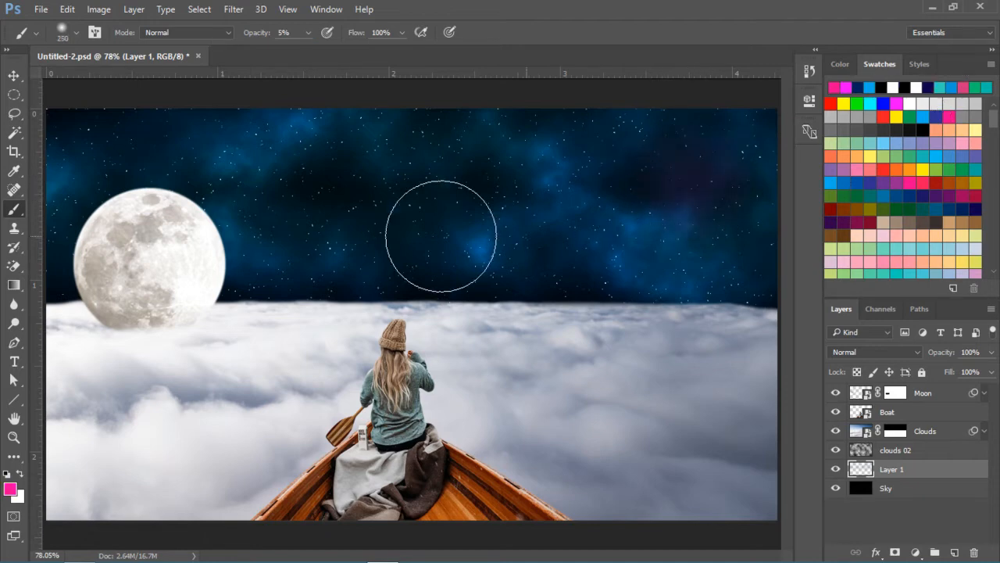
mouse_move(533, 243)
left_mouse_down()
mouse_move(437, 278)
mouse_move(243, 286)
mouse_move(279, 180)
mouse_move(165, 146)
mouse_move(68, 99)
mouse_move(20, 129)
left_mouse_up()
mouse_move(134, 224)
left_mouse_down()
mouse_move(268, 268)
mouse_move(775, 291)
mouse_move(756, 329)
left_mouse_up()
mouse_move(445, 123)
left_mouse_down()
mouse_move(600, 131)
mouse_move(540, 129)
mouse_move(609, 164)
mouse_move(744, 195)
left_mouse_up()
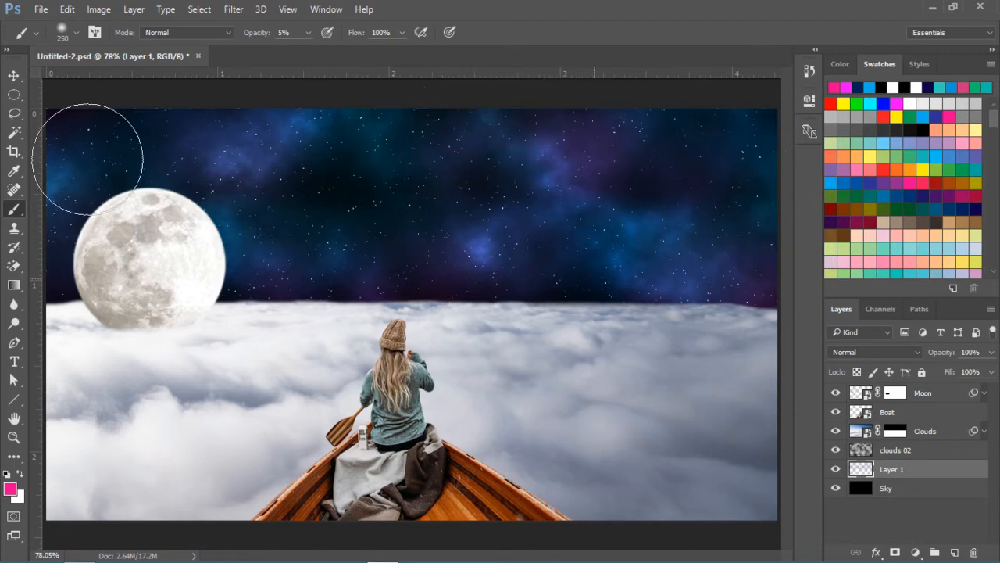
left_click(13, 75)
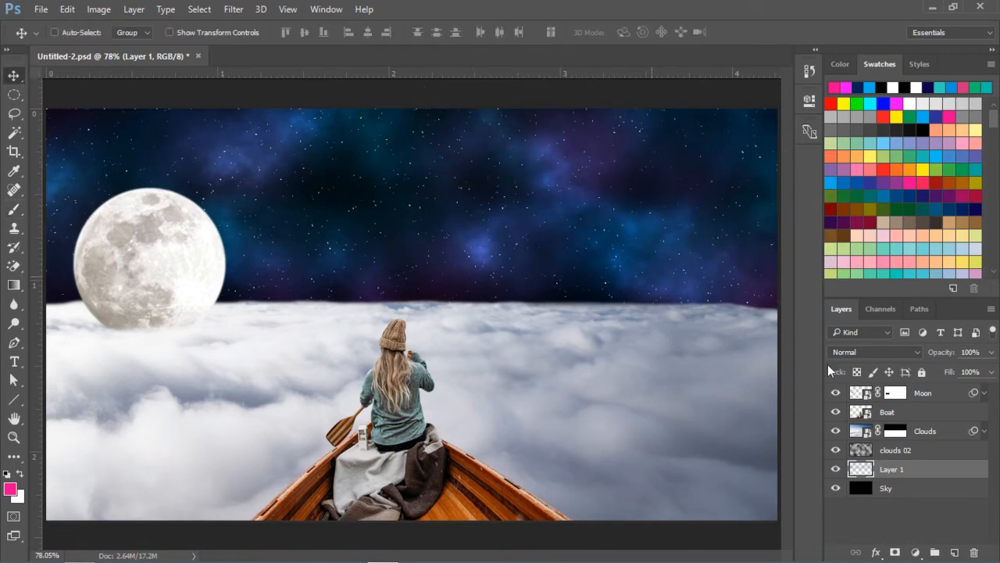
- Add an Outer Glow to the Moon layer and set the glow's blend mode to Screen
left_click(920, 396)
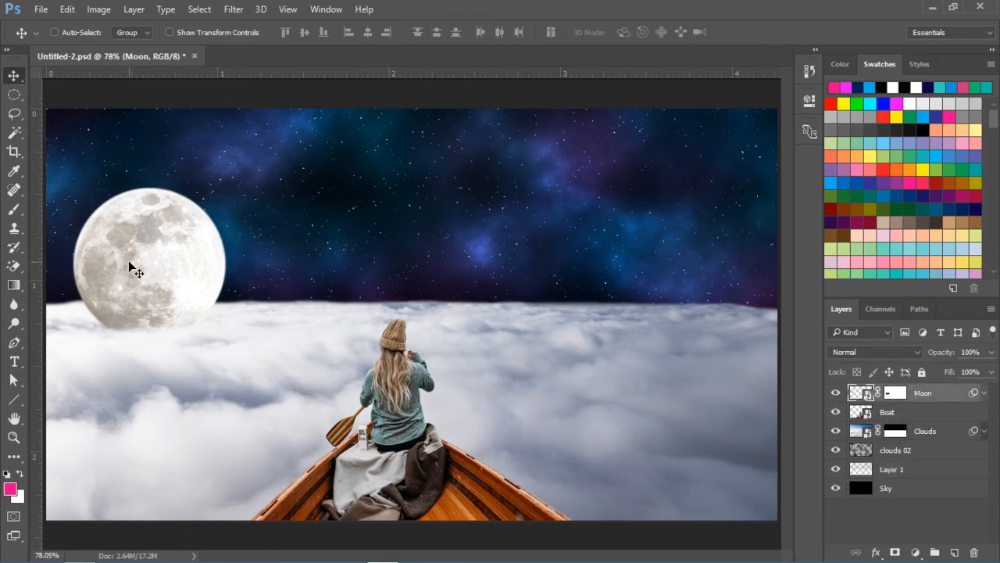
double_click(951, 395)
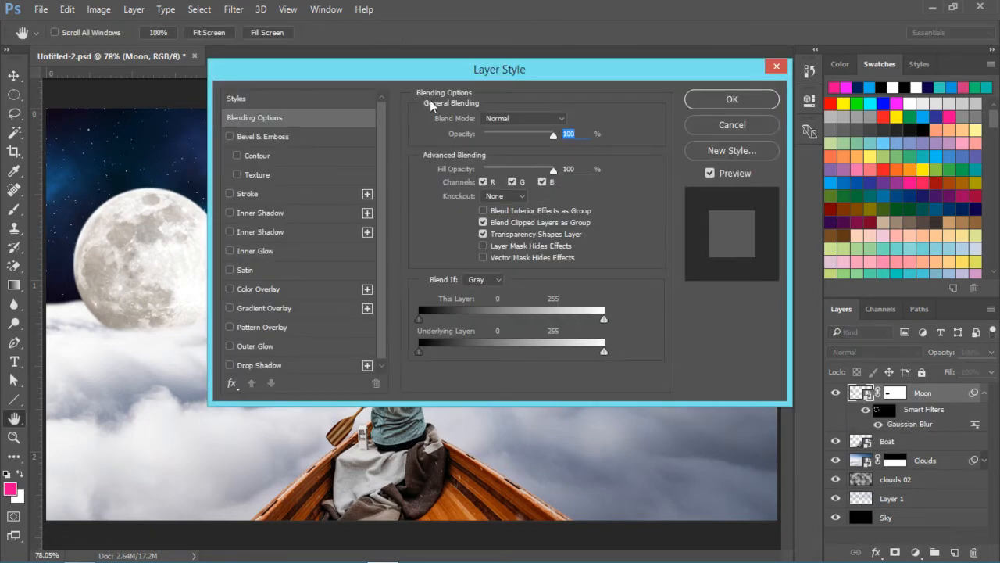
left_click_drag(418, 82, 555, 62)
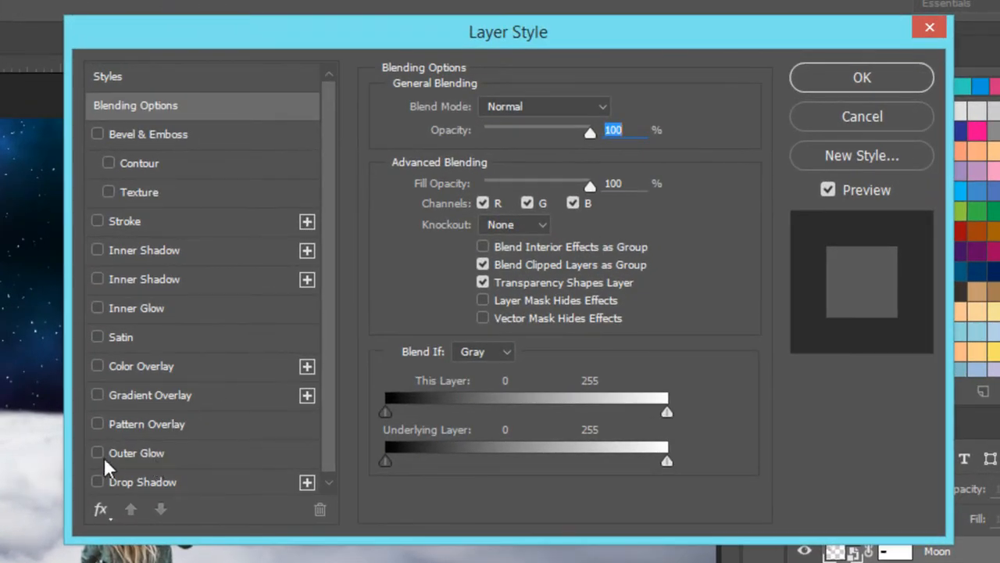
left_click(167, 453)
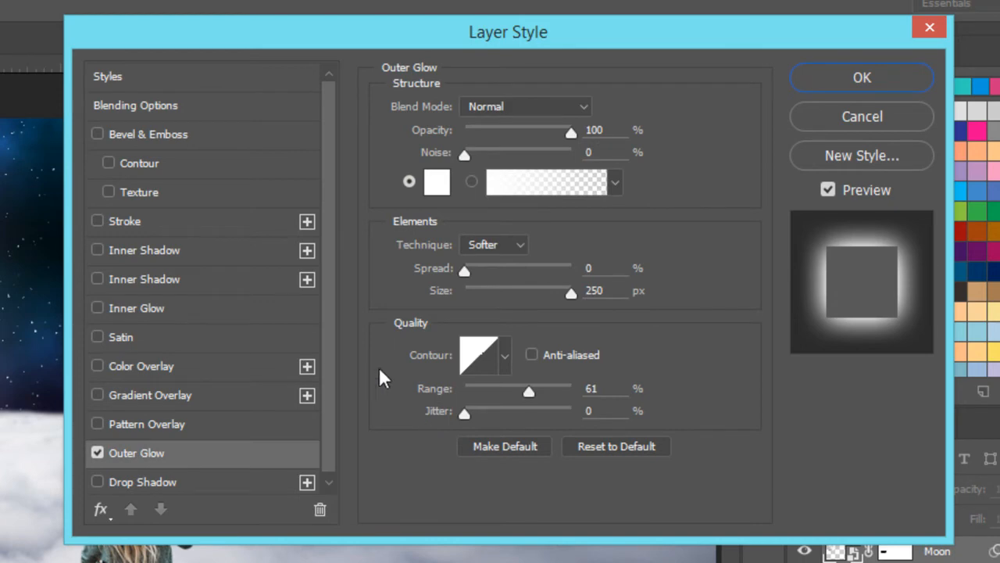
left_click(523, 104)
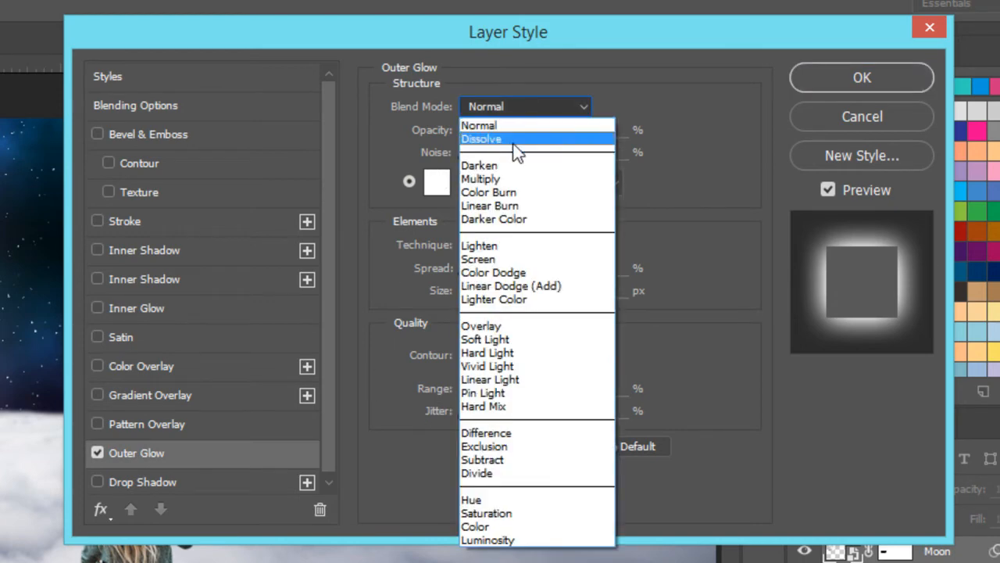
left_click(515, 256)
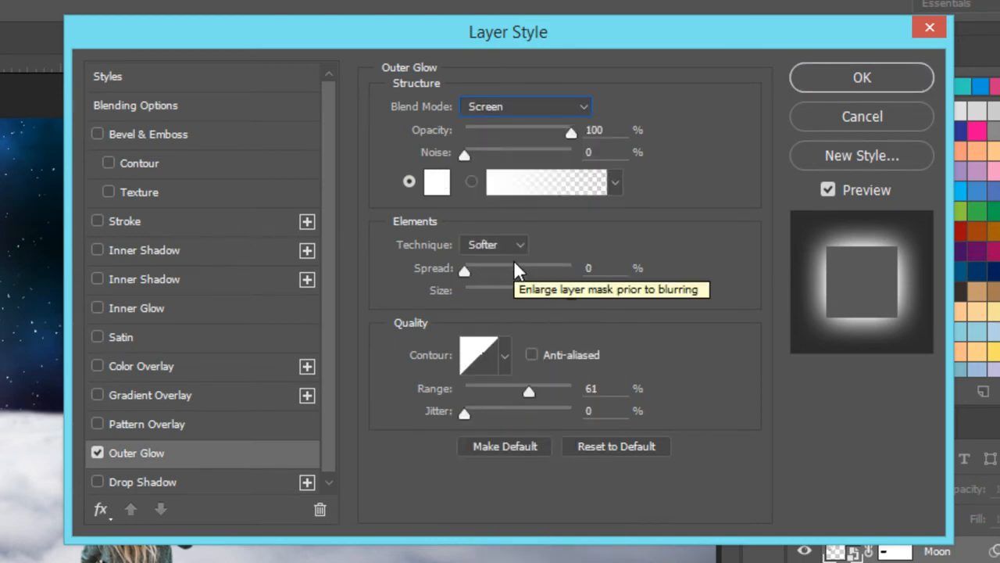
- Set the moon's Outer Glow to 50% opacity, 100 px size and 50% range, and apply it
left_click(608, 131)
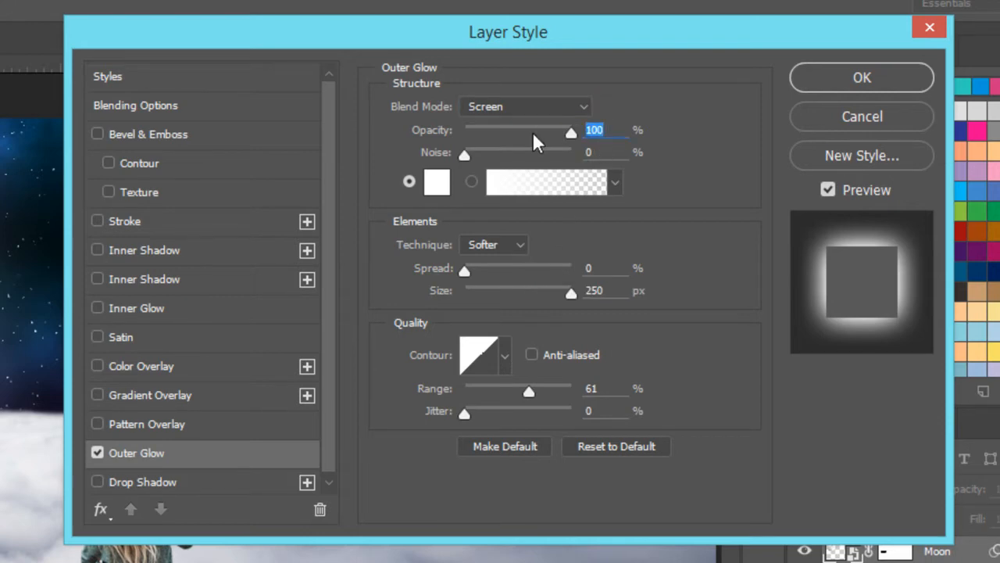
type("50")
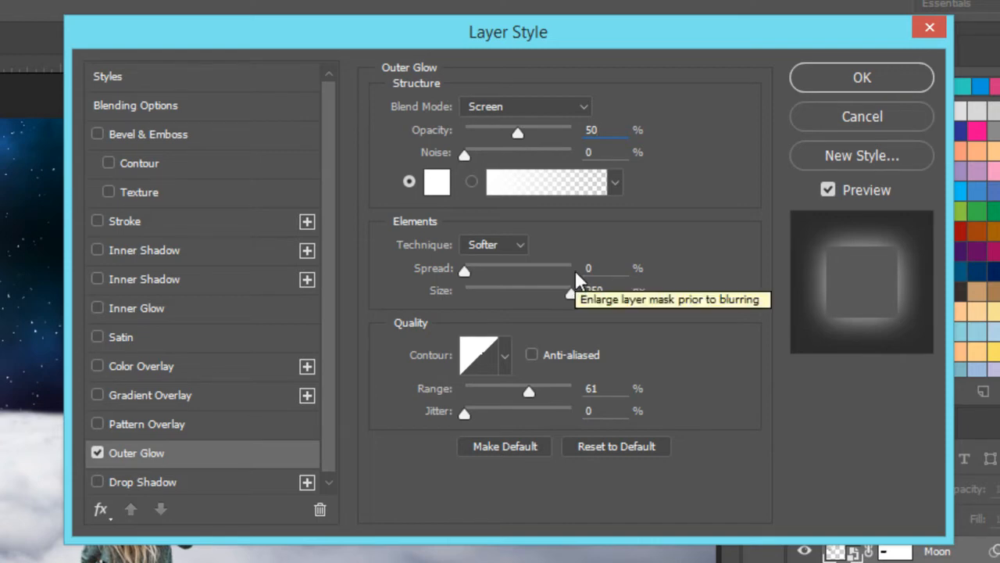
left_click(588, 290)
key("ctrl+a")
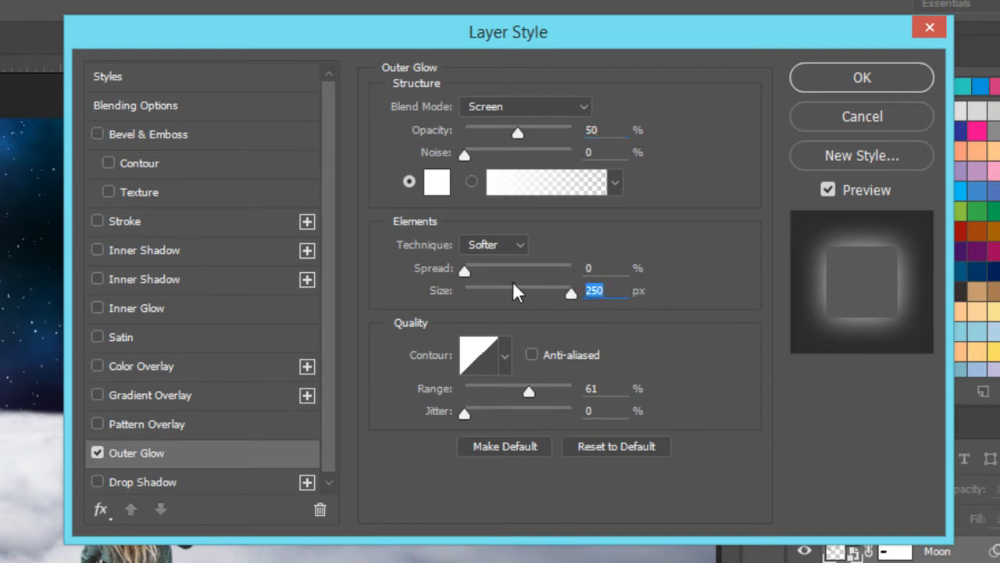
type("100")
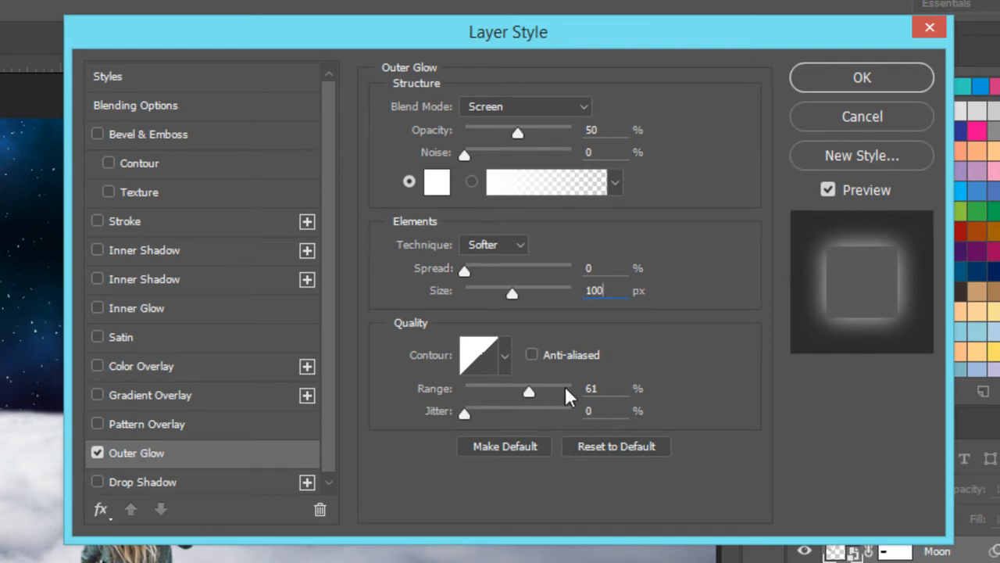
left_click_drag(616, 388, 537, 397)
type("50")
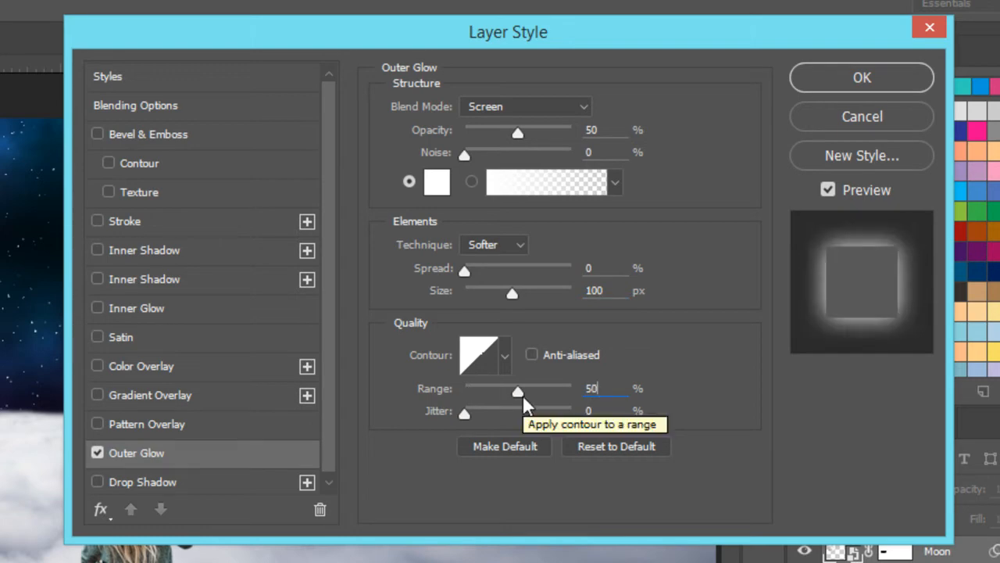
left_click(830, 85)
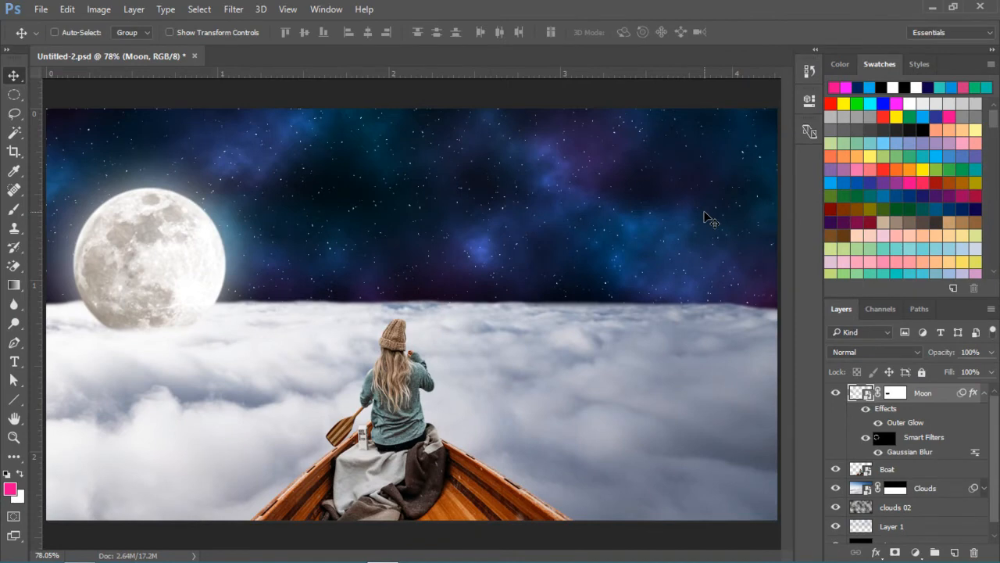
left_click(984, 392)
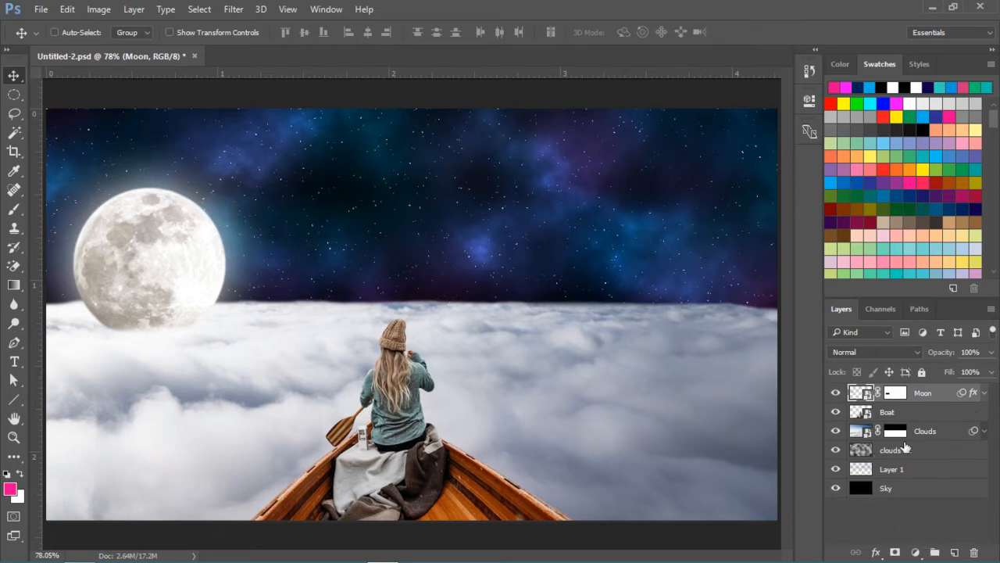
- Load the Boat layer's outline as a selection and add a Curves adjustment above the Moon layer, lowering the curve to darken the girl and boat
left_click(872, 415)
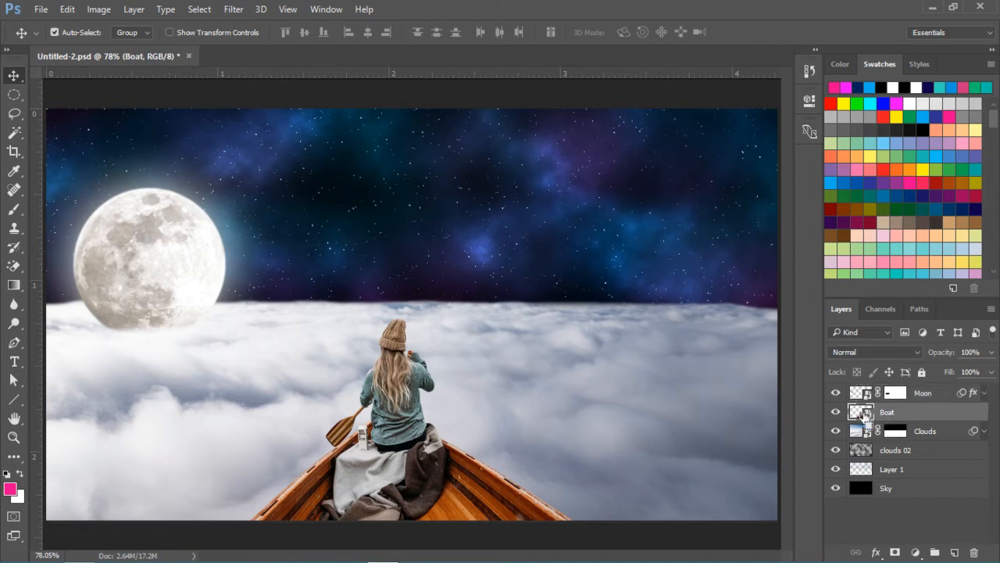
left_click(861, 412, "ctrl")
left_click(938, 393)
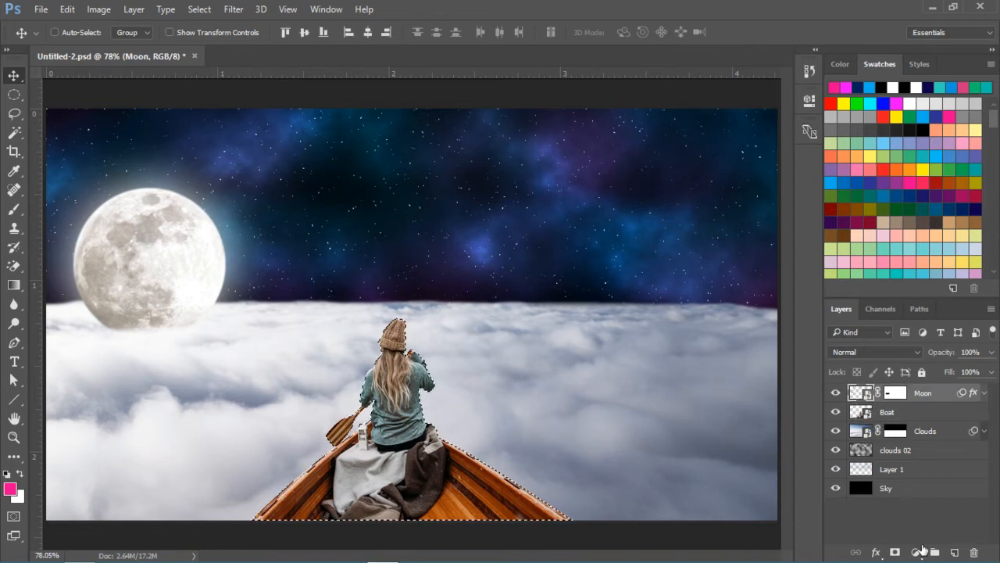
left_click(916, 554)
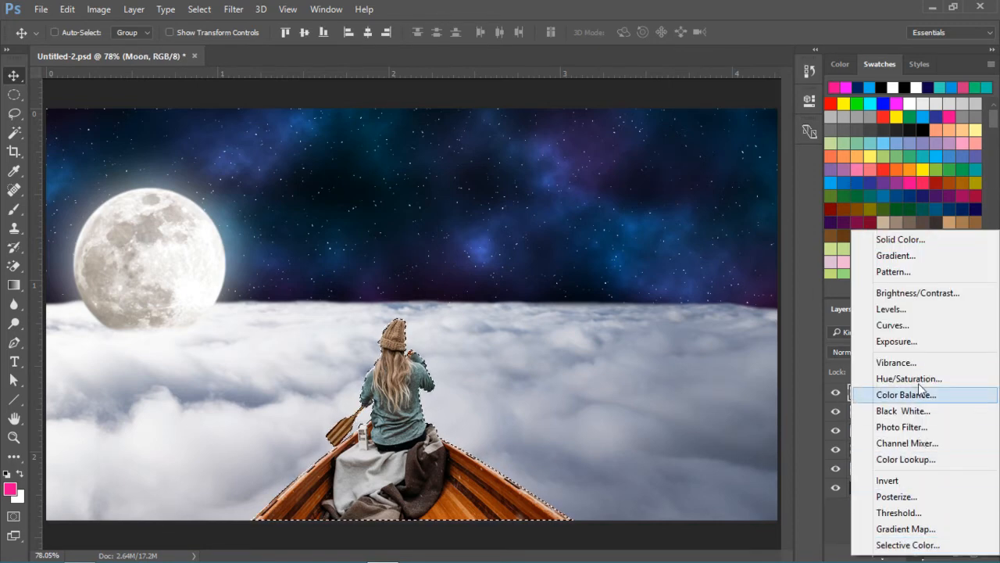
left_click(945, 326)
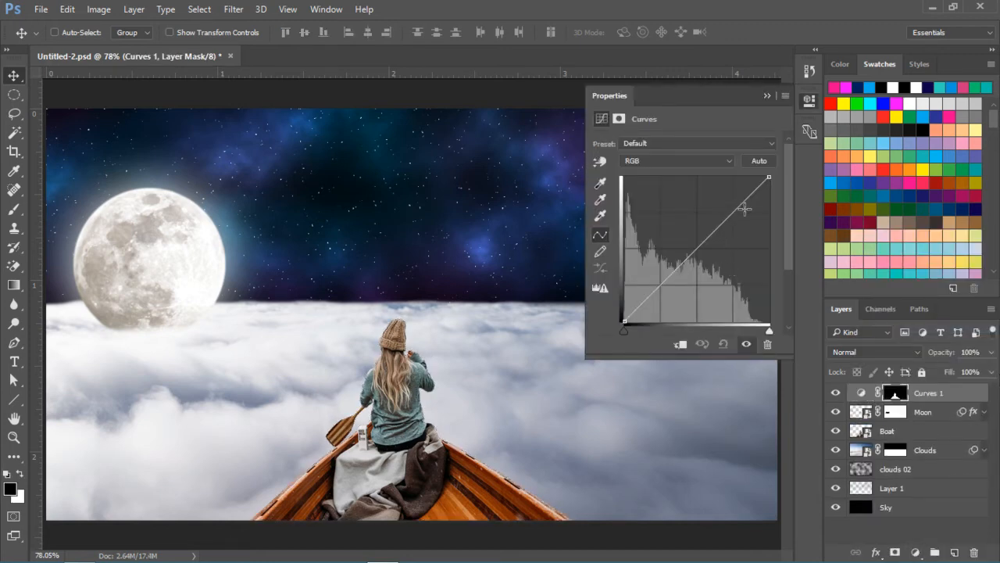
left_click_drag(748, 197, 751, 220)
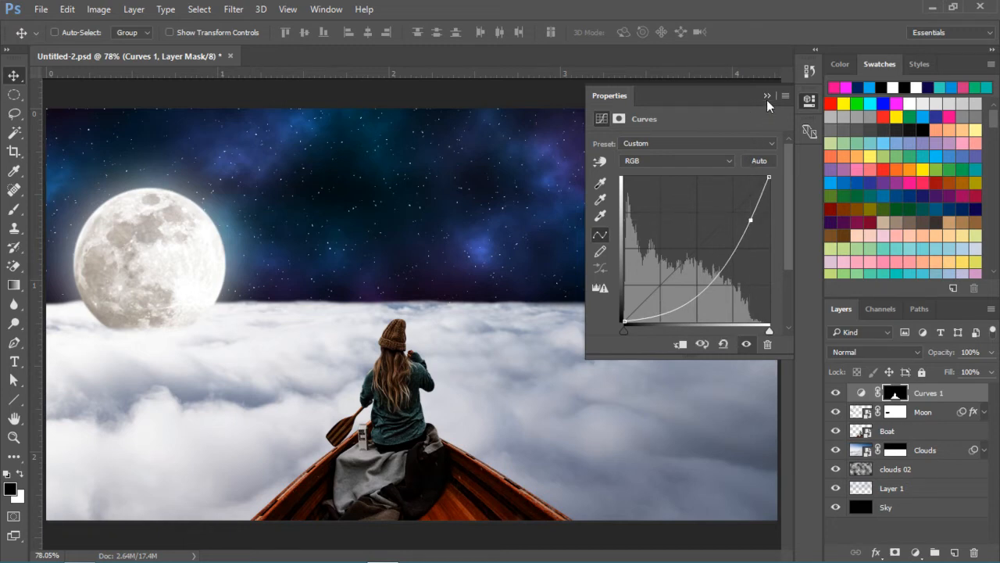
- Fill the Curves 1 layer mask with black and set the Brush tool to 100% opacity and 50% flow
left_click(767, 97)
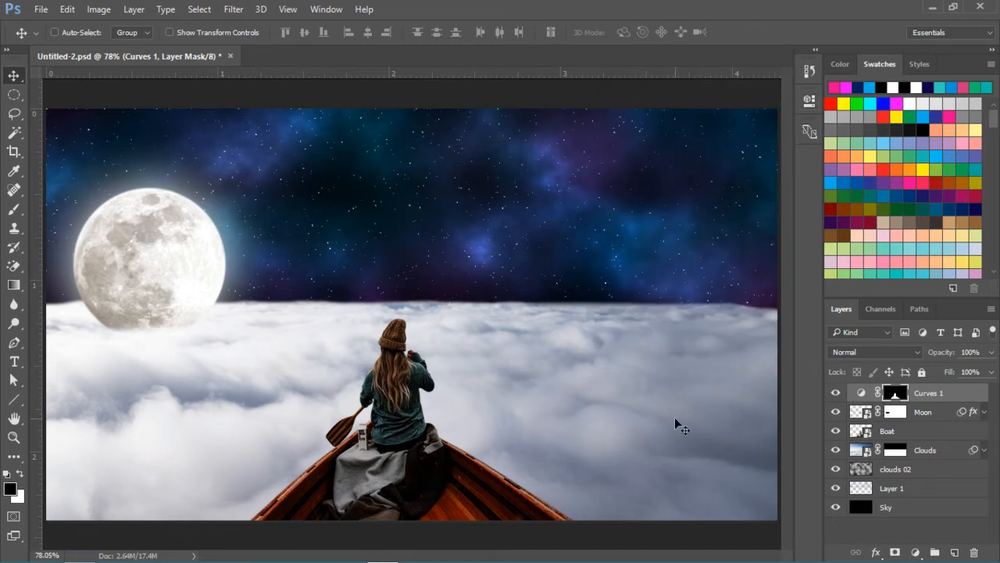
key("alt+BackSpace")
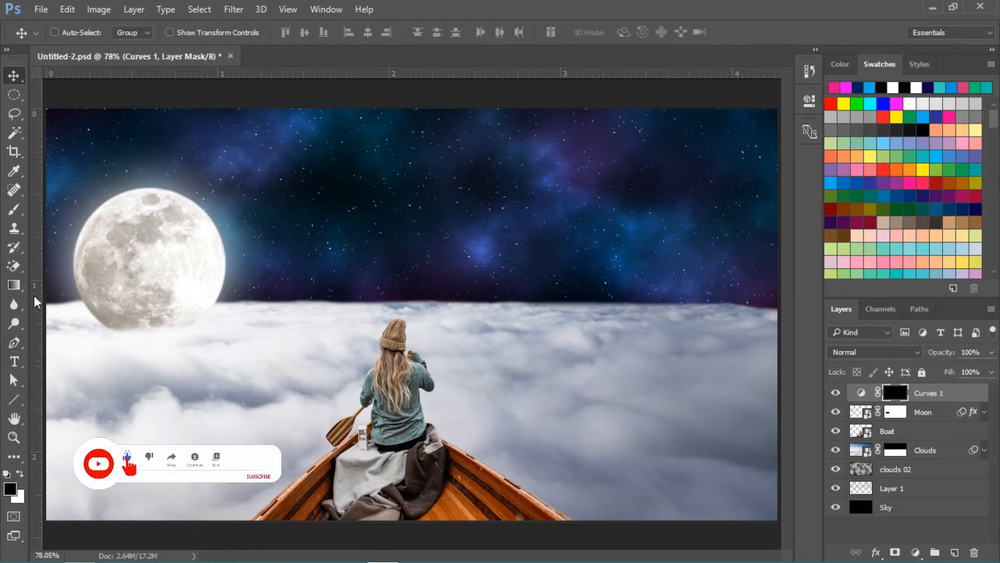
left_click(14, 209)
left_click(309, 32)
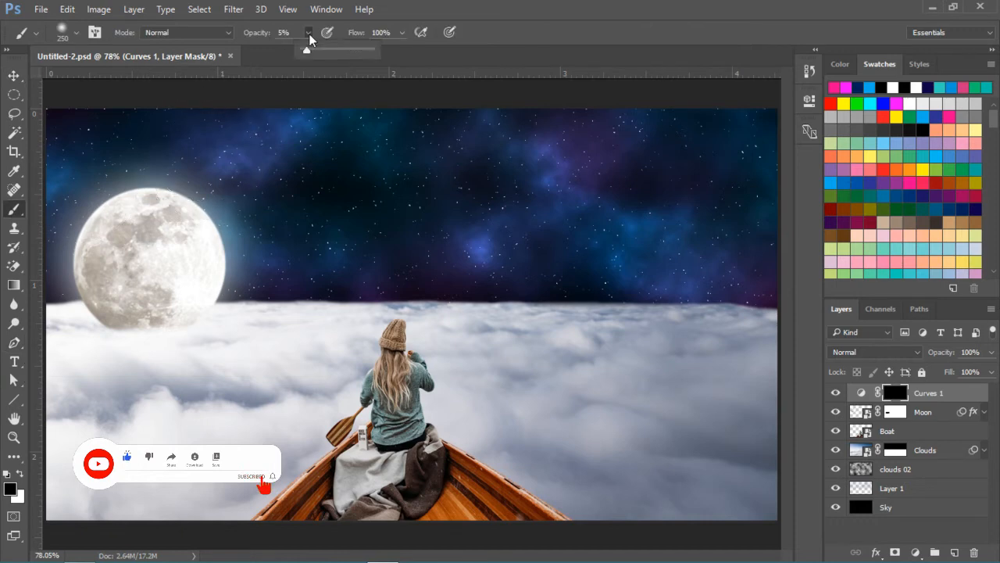
left_click_drag(305, 51, 364, 61)
left_click(402, 32)
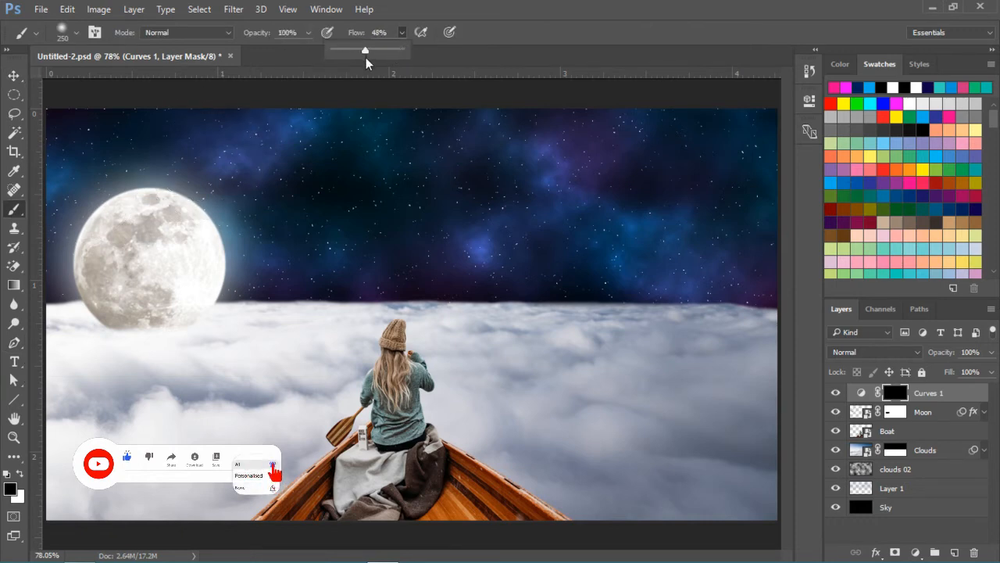
left_click(505, 40)
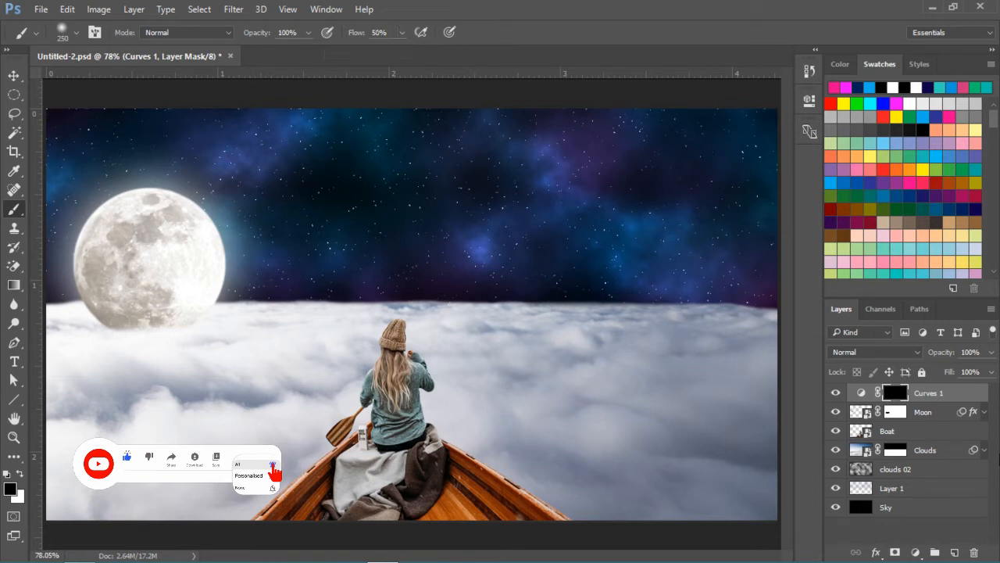
- Load the Boat layer's outline as a selection and reduce the brush size to 40 for painting around the girl
left_click(859, 431, "ctrl")
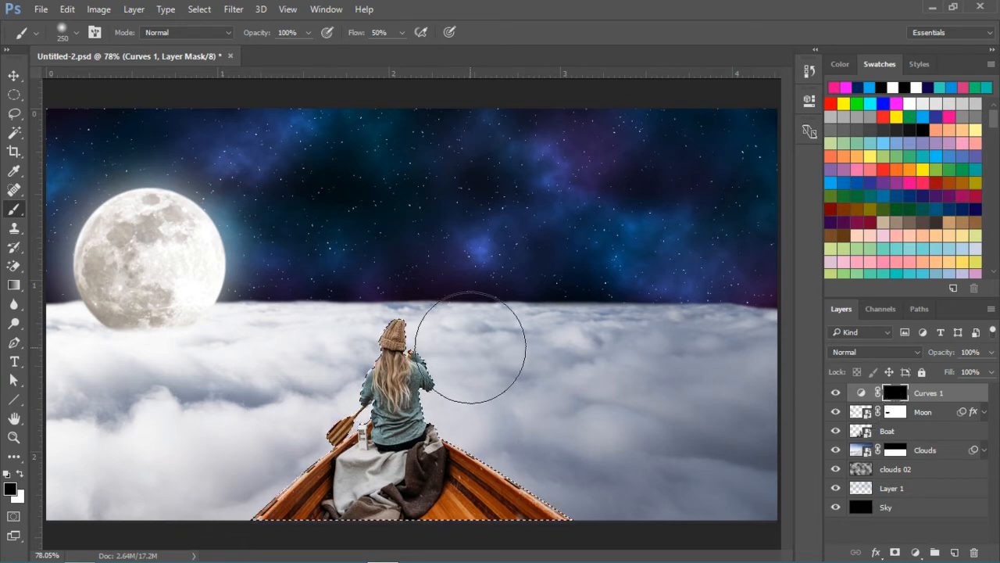
key("bracketleft")
key("bracketleft")
key("bracketleft")
key("bracketleft")
key("bracketleft")
key("bracketleft")
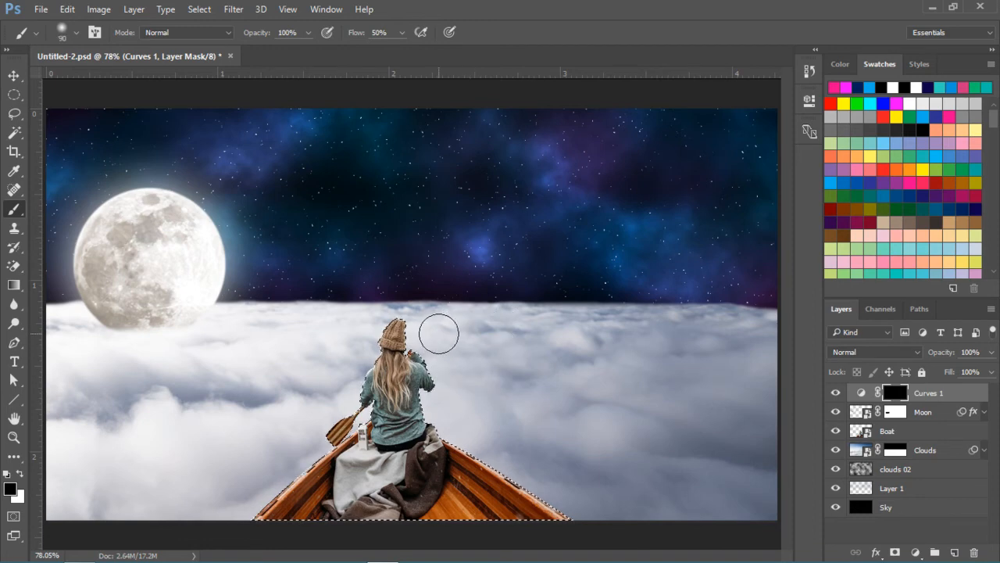
key("ctrl+d")
key("ctrl+1")
key("ctrl+plus")
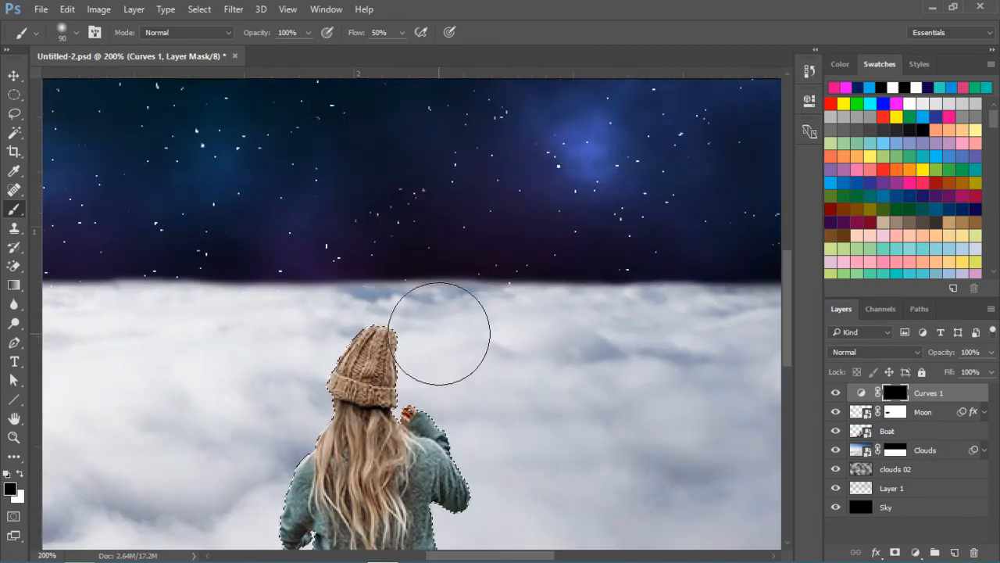
left_click_drag(785, 310, 787, 364)
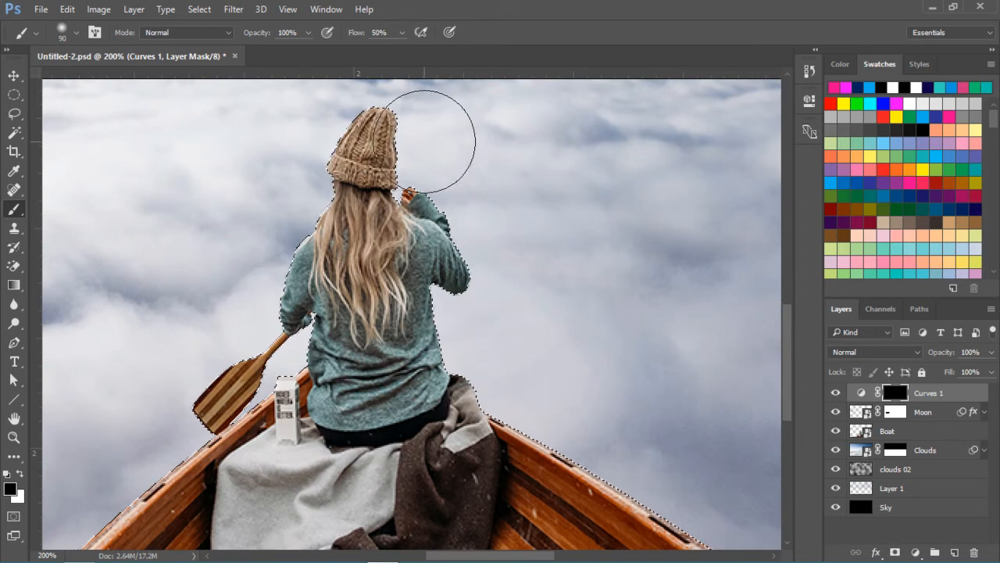
key("bracketleft")
key("bracketleft")
key("bracketleft")
key("bracketleft")
key("bracketleft")
key("bracketleft")
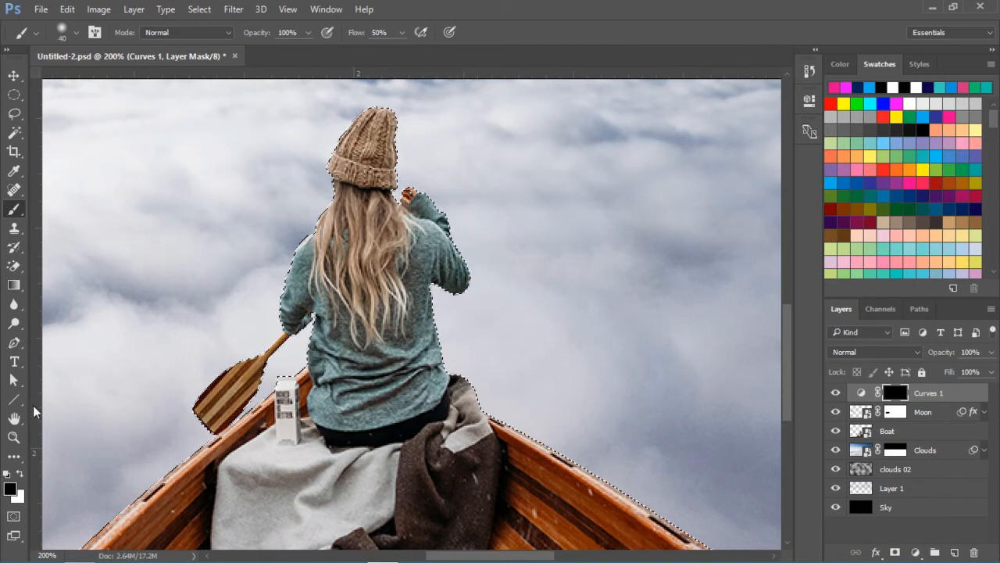
- Paint white on the Curves 1 mask over the shaded right side of the girl, blanket and boat, and deselect the outline
left_click(26, 477)
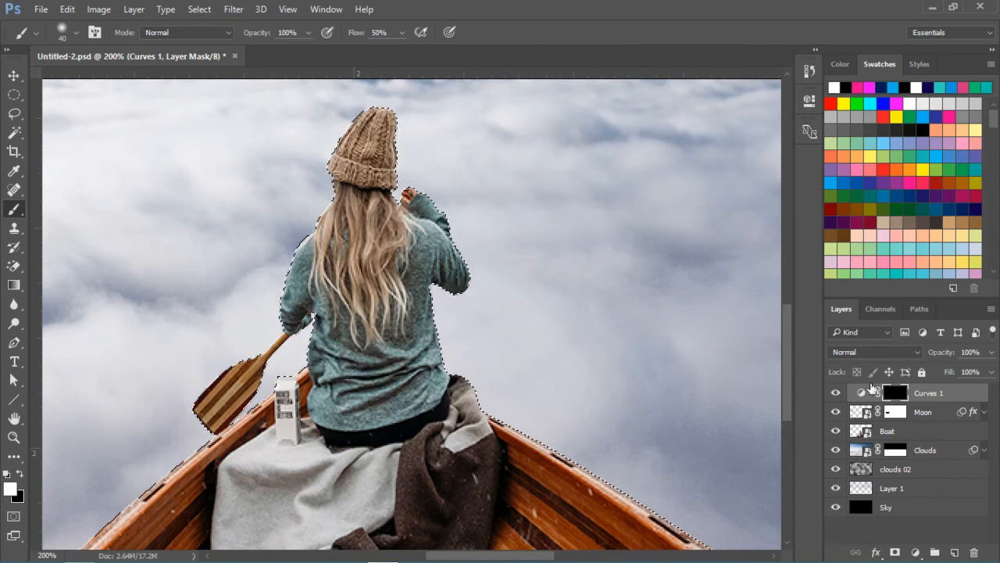
mouse_move(408, 186)
left_mouse_down()
mouse_move(443, 196)
mouse_move(483, 288)
mouse_move(403, 242)
mouse_move(430, 355)
mouse_move(477, 449)
mouse_move(469, 459)
mouse_move(464, 384)
mouse_move(469, 473)
mouse_move(472, 453)
mouse_move(424, 440)
mouse_move(409, 487)
mouse_move(374, 447)
mouse_move(290, 461)
mouse_move(359, 438)
mouse_move(235, 469)
mouse_move(274, 440)
mouse_move(328, 442)
mouse_move(250, 493)
mouse_move(258, 519)
mouse_move(359, 447)
mouse_move(257, 458)
mouse_move(336, 500)
mouse_move(417, 465)
mouse_move(395, 200)
mouse_move(422, 336)
mouse_move(464, 335)
mouse_move(431, 415)
left_mouse_up()
scroll(469, 460, "down", 3)
scroll(431, 415, "down", 3)
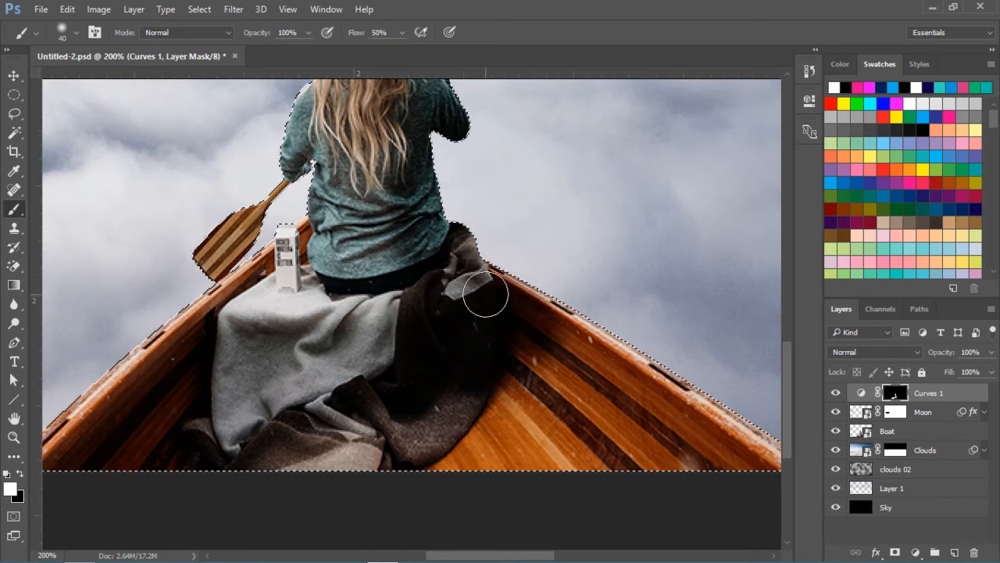
key("ctrl+minus")
key("ctrl+minus")
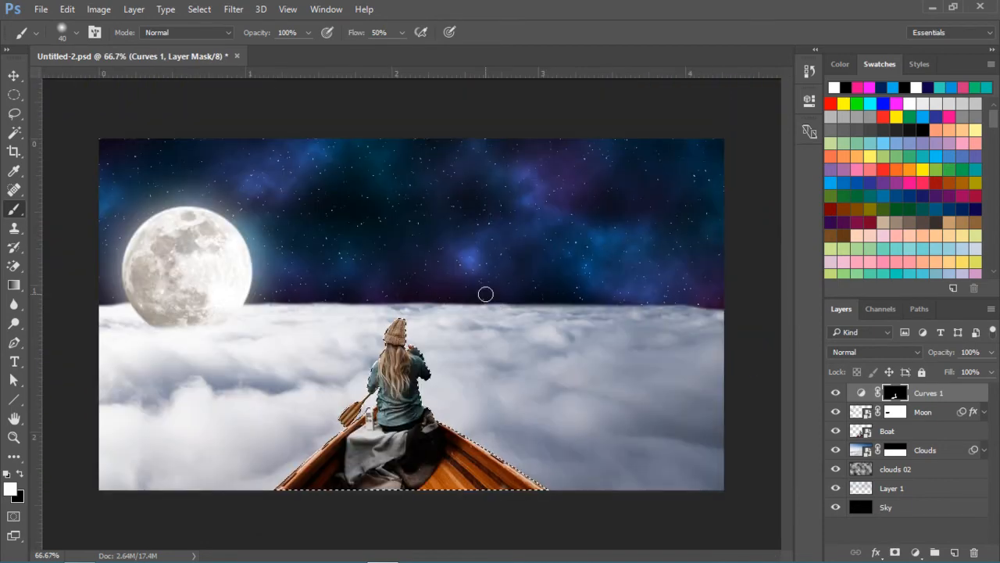
mouse_move(199, 319)
left_mouse_down()
mouse_move(273, 379)
mouse_move(233, 409)
left_mouse_up()
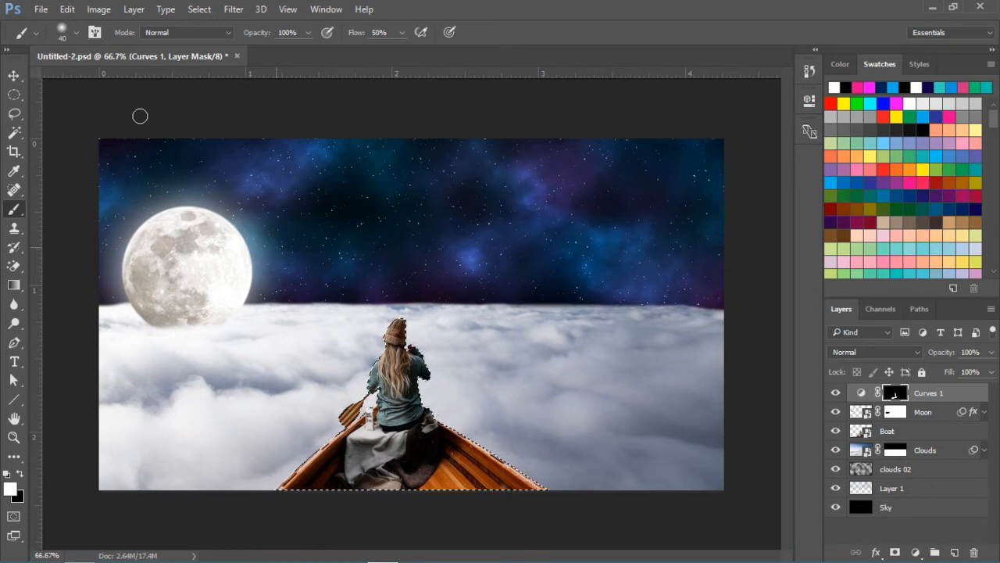
left_click(197, 10)
left_click(226, 41)
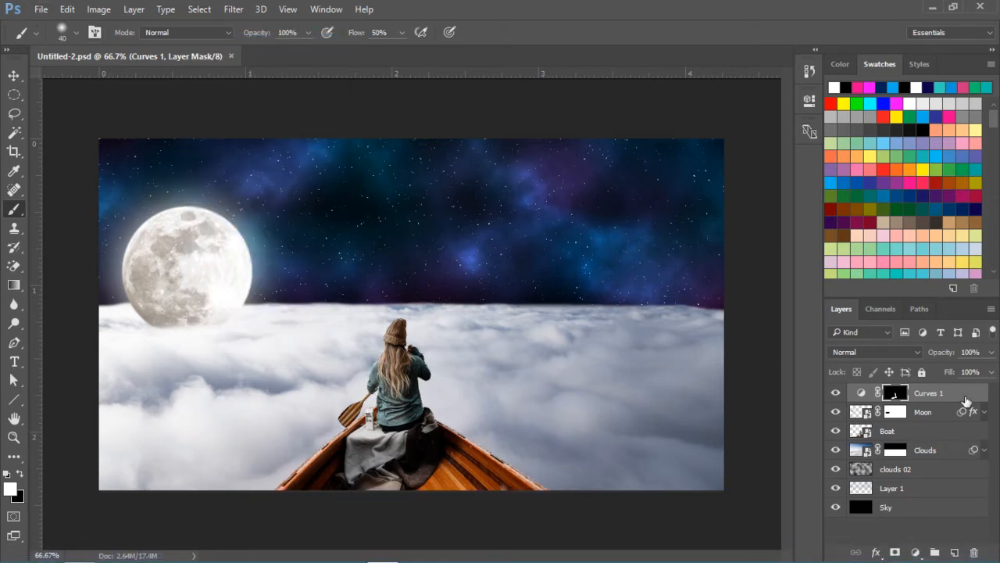
- Load the Boat layer's outline as a selection and add a Curves adjustment above Curves 1, raising the curve to brighten the girl and boat
left_click(861, 393)
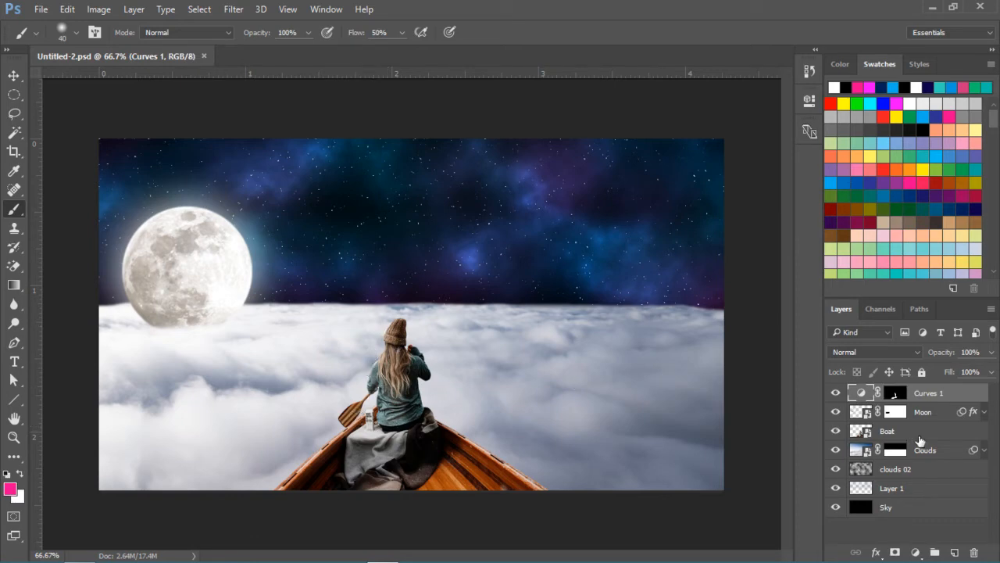
left_click(859, 432, "ctrl")
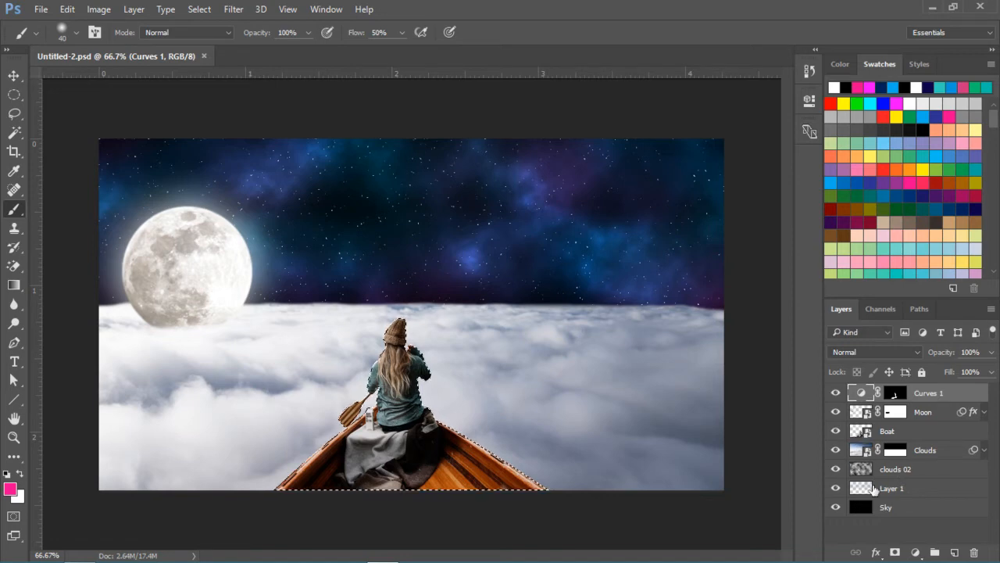
left_click(916, 552)
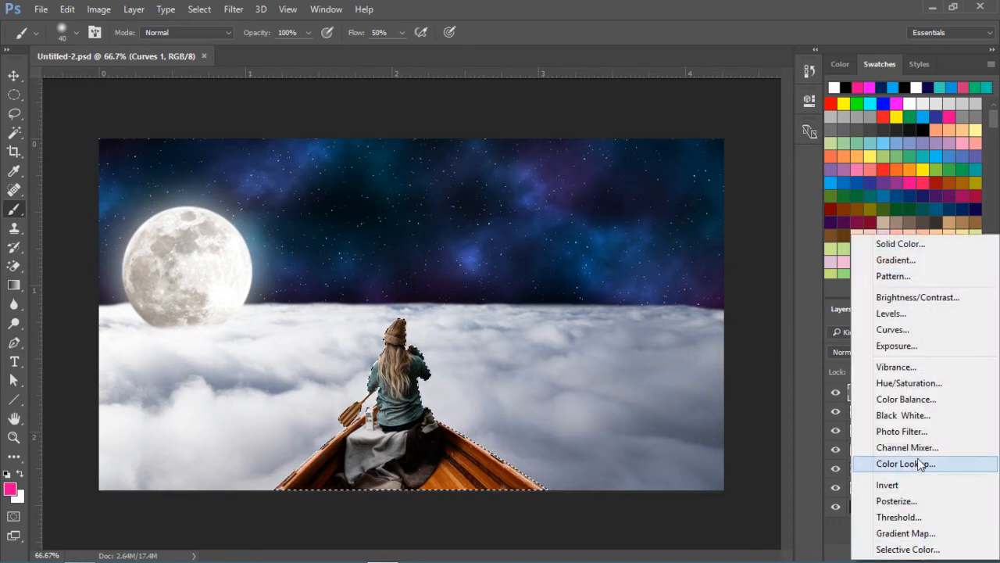
left_click(909, 330)
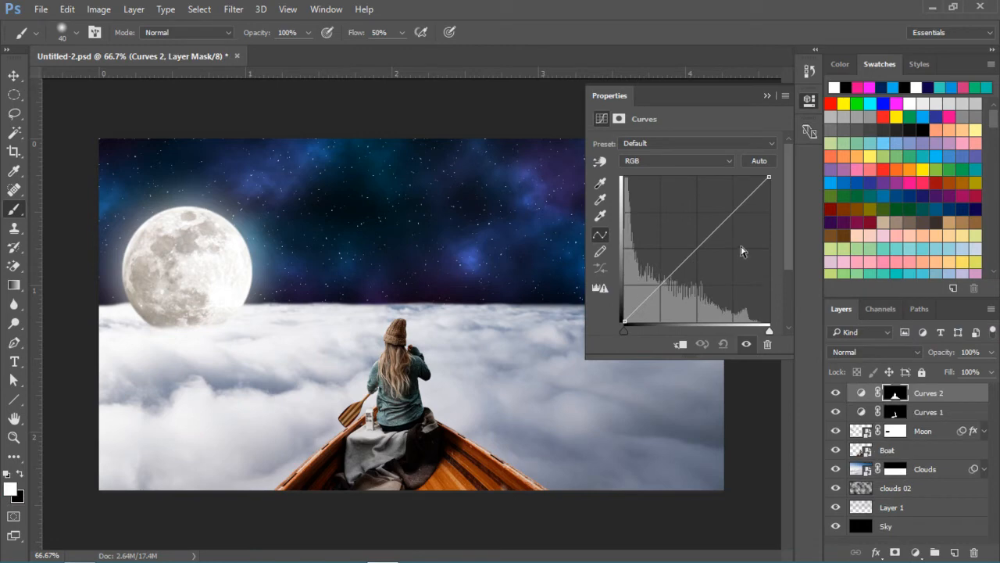
left_click_drag(697, 249, 706, 201)
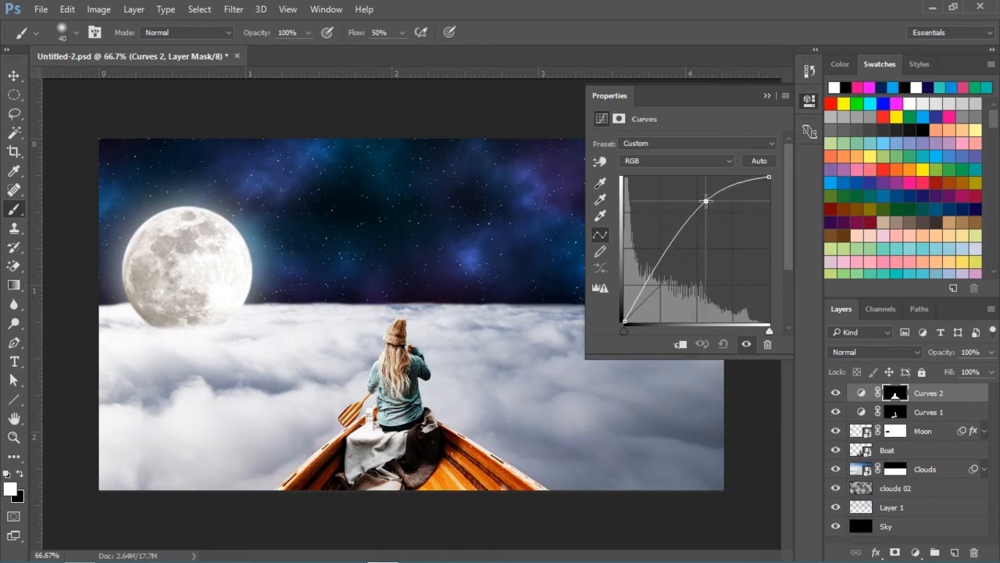
left_click(809, 99)
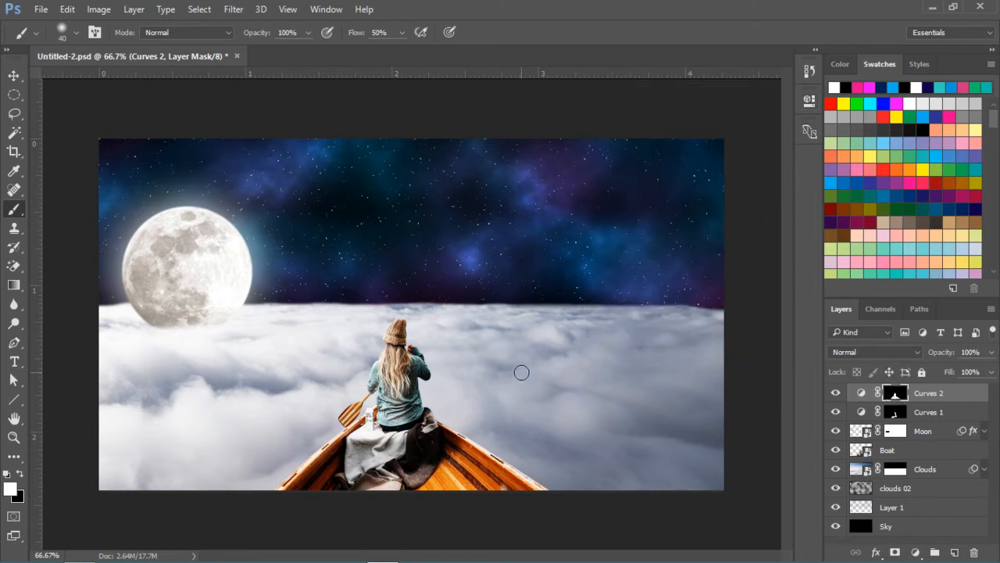
- Fill the Curves 2 mask with black and paint white over the girl's moonlit left side and the paddle to brighten them
key("ctrl+BackSpace")
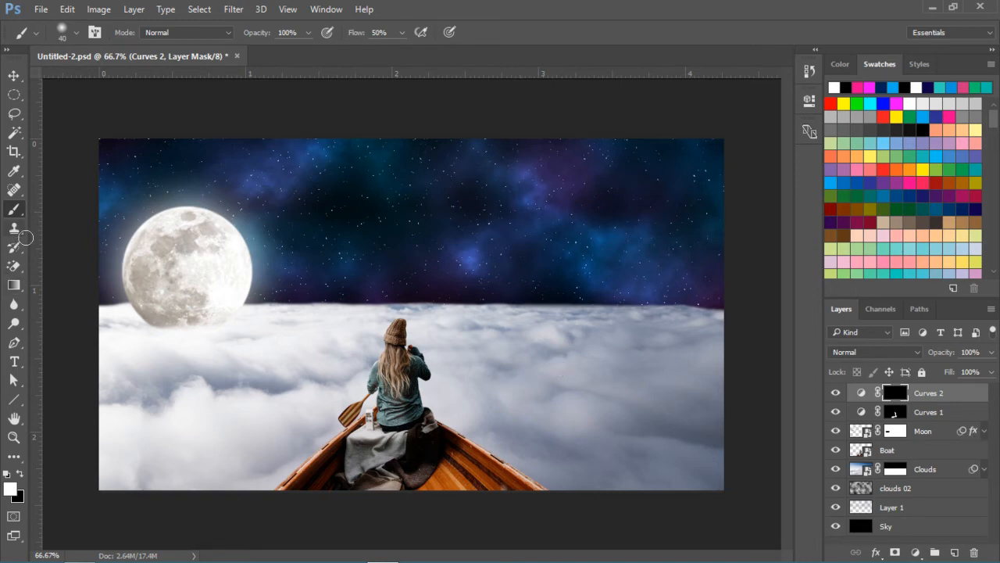
key("ctrl+plus")
key("ctrl+plus")
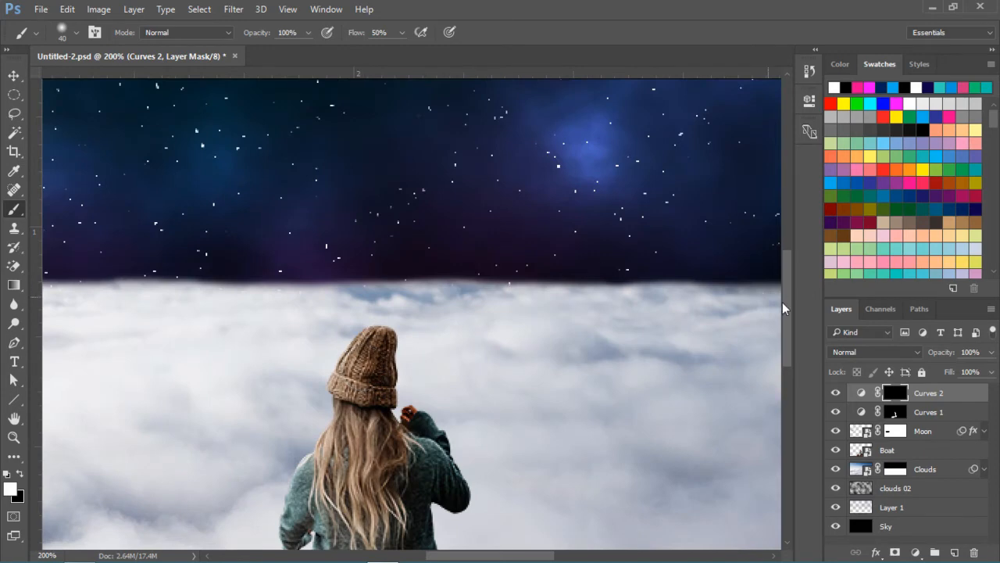
left_click_drag(787, 321, 788, 339)
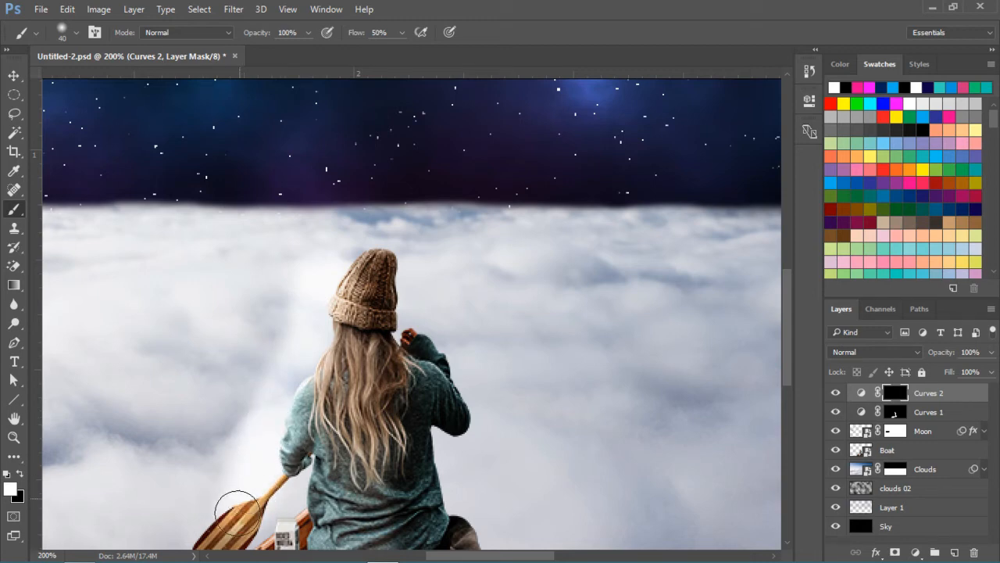
mouse_move(296, 423)
left_mouse_down()
mouse_move(300, 469)
mouse_move(304, 437)
left_mouse_up()
scroll(610, 297, "down", 3)
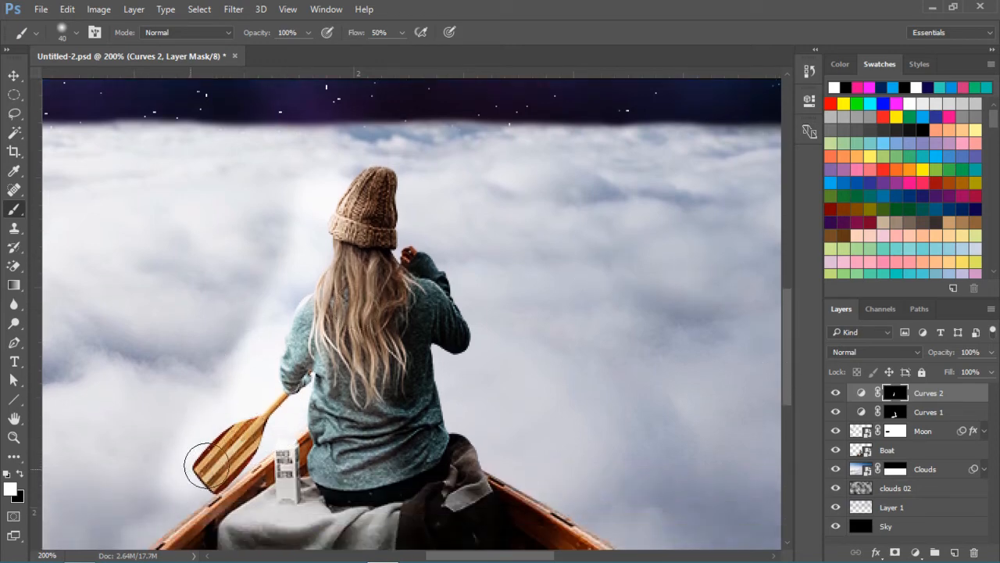
- Brighten the boat's left rim and the carton by painting white on the Curves 2 mask with a size 20 brush
left_click_drag(786, 373, 787, 426)
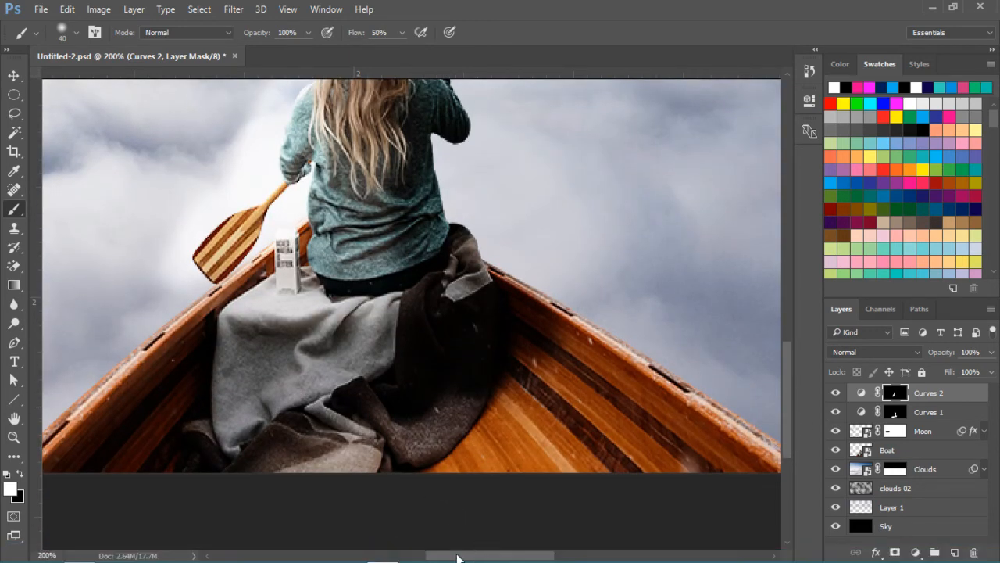
left_click_drag(457, 558, 435, 555)
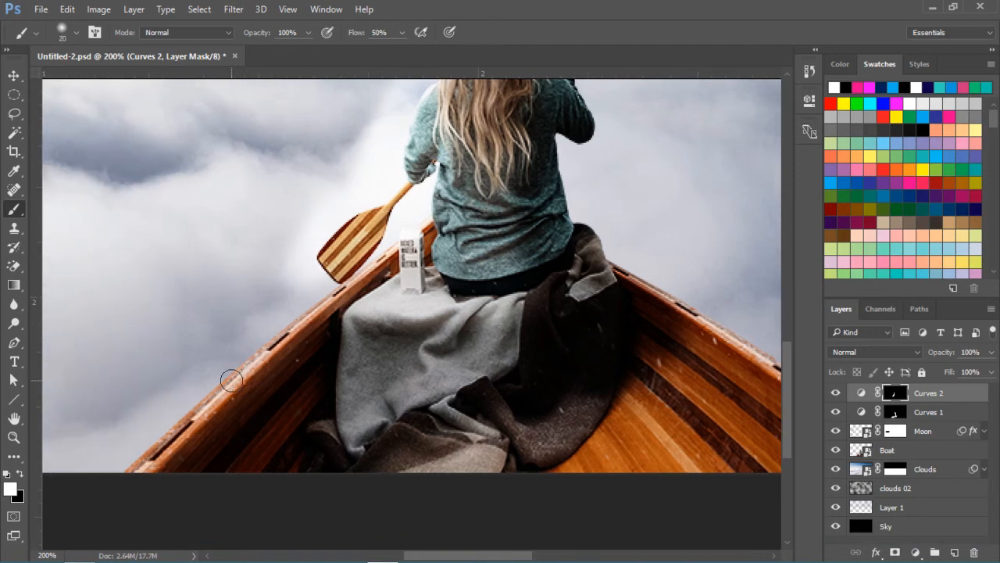
left_click_drag(231, 380, 216, 493)
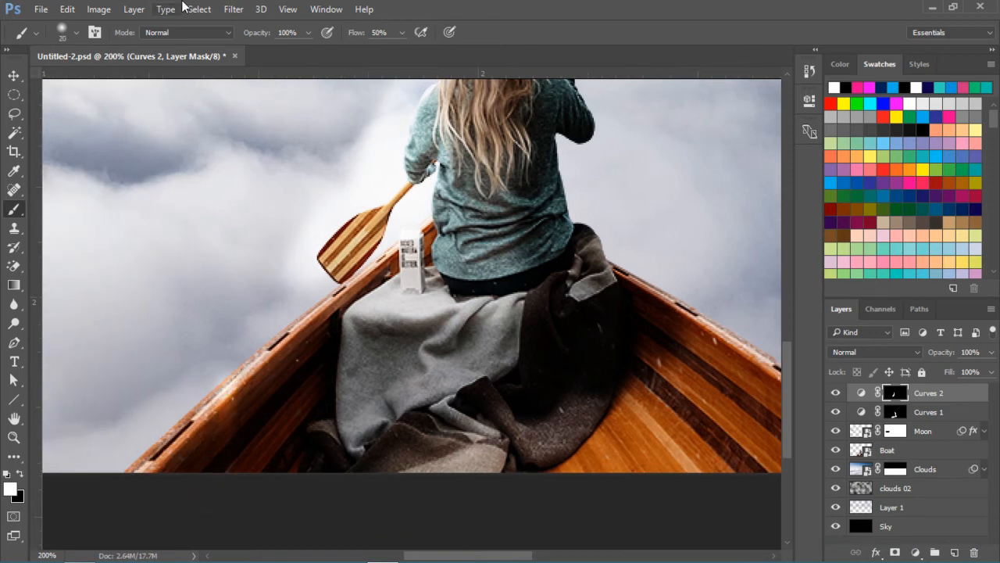
key("ctrl+z")
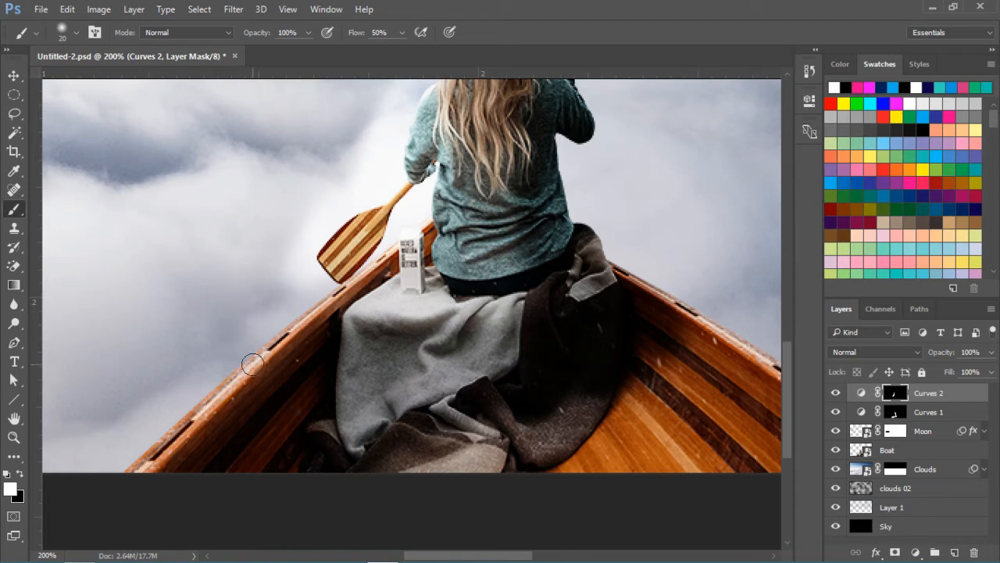
mouse_move(241, 371)
left_mouse_down()
mouse_move(128, 472)
mouse_move(351, 276)
left_mouse_up()
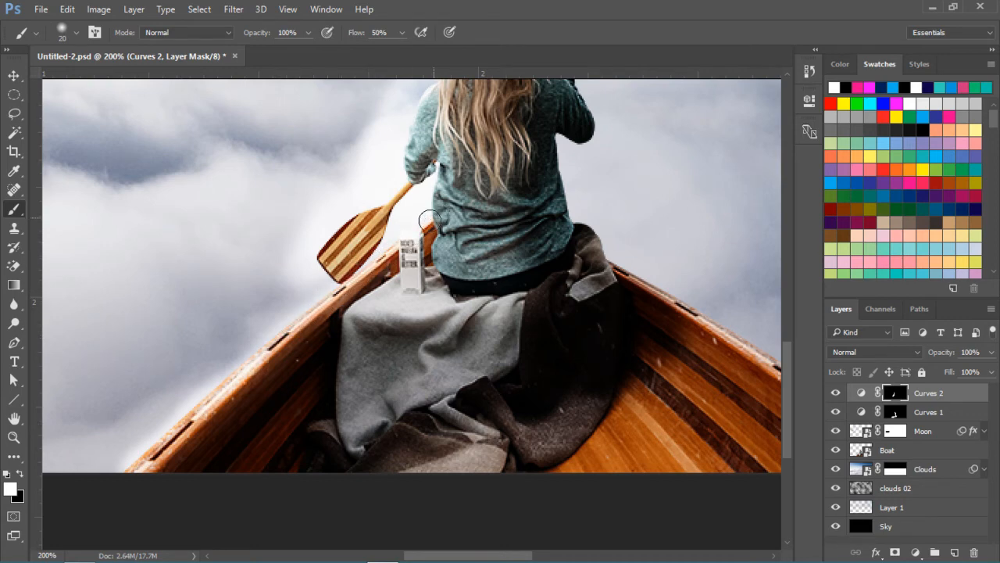
left_click_drag(338, 244, 310, 258)
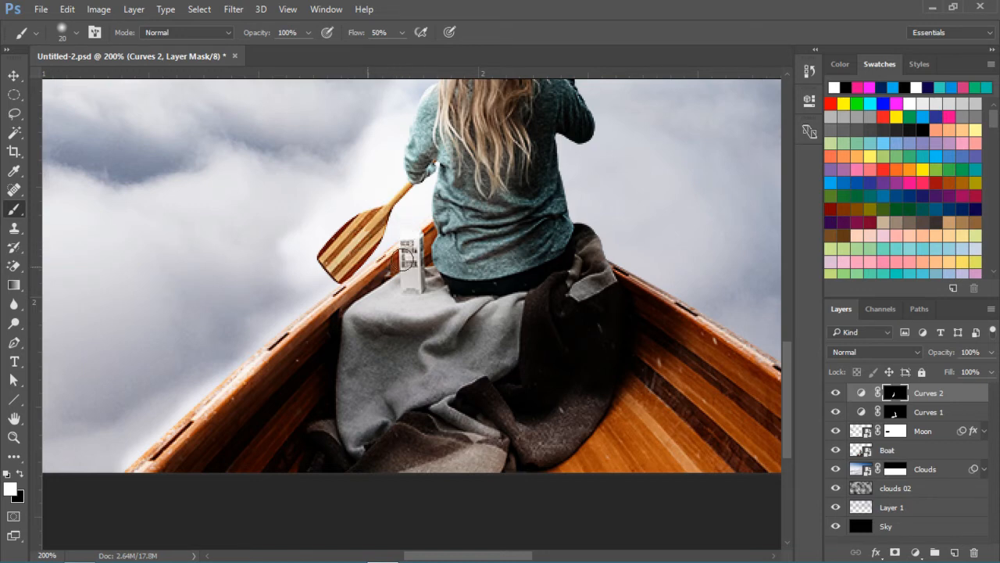
- Touch up the Curves 1 mask and brighten the clouds beside the boat's left rim by painting white on the Curves 2 mask at brush size 35
left_click(897, 412)
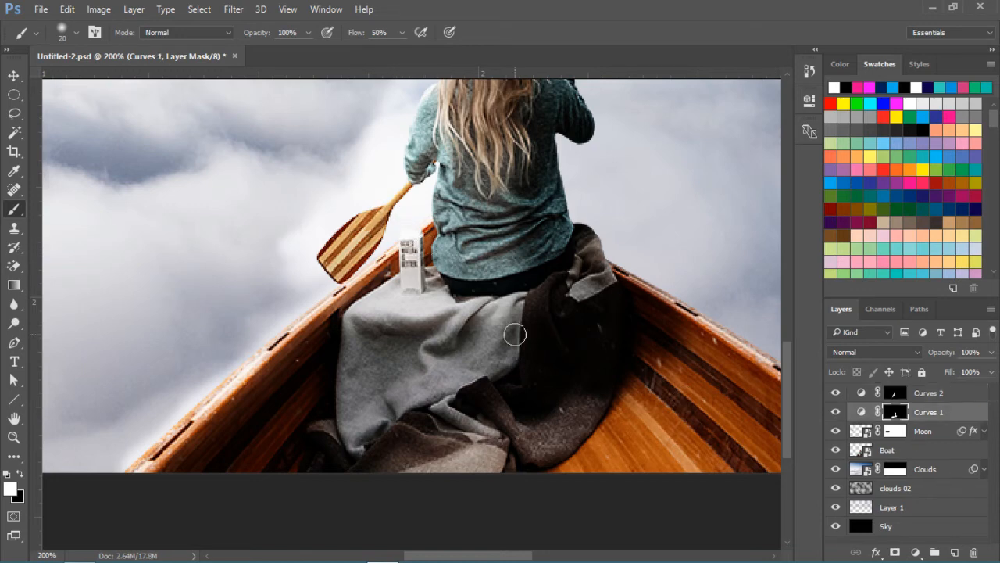
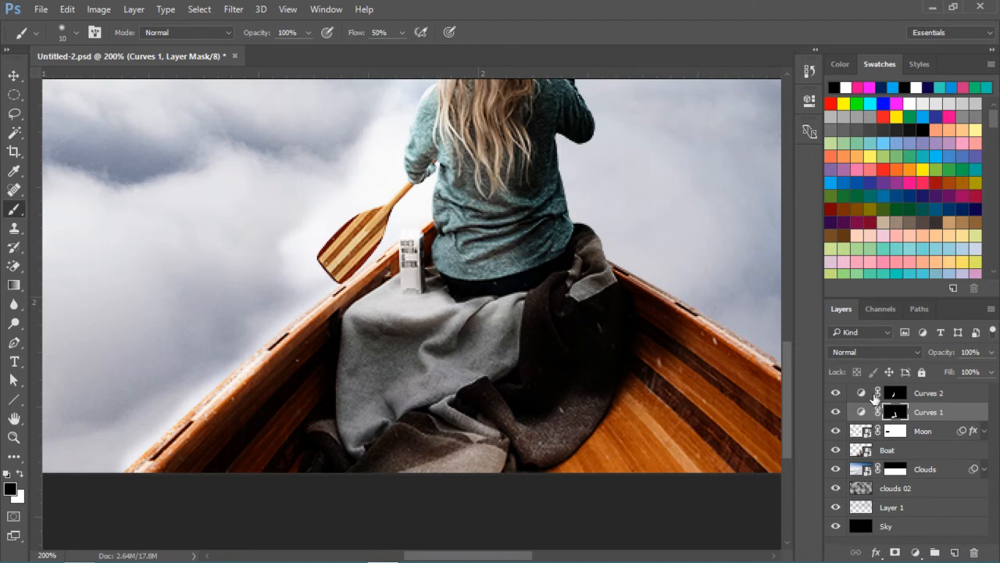
left_click(896, 397)
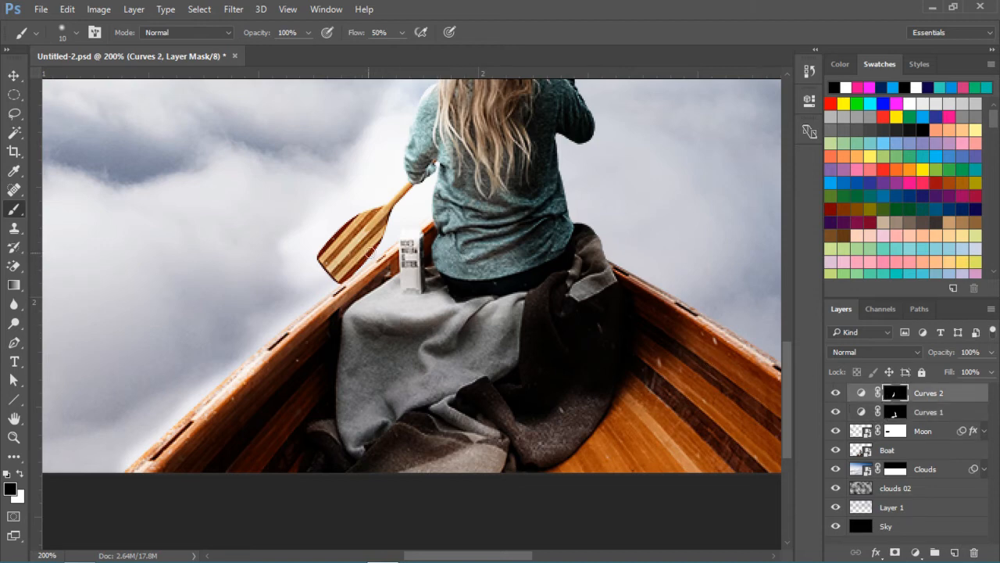
key("x")
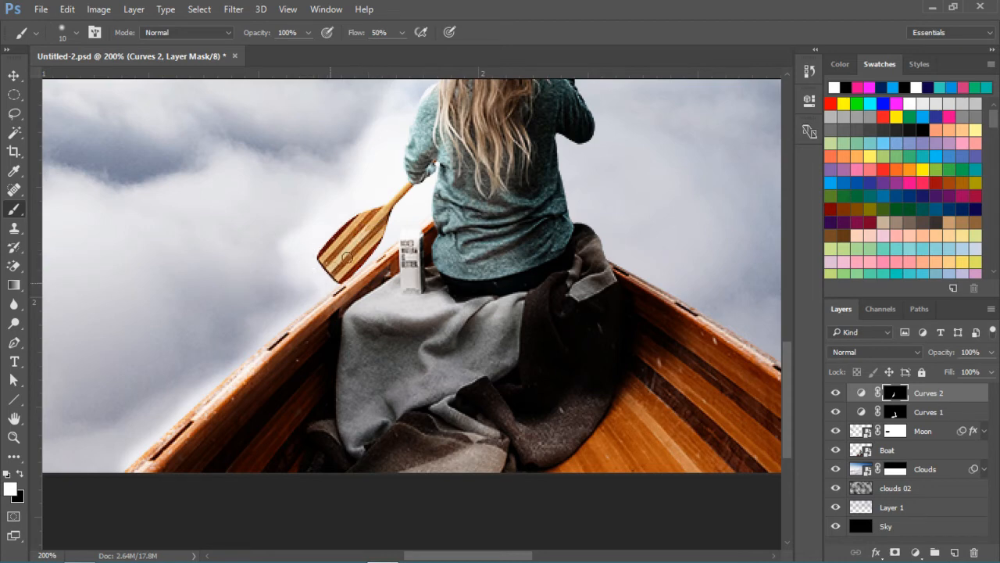
key("bracketright")
key("bracketright")
key("bracketright")
mouse_move(296, 279)
left_mouse_down()
mouse_move(201, 393)
mouse_move(33, 503)
left_mouse_up()
left_click_drag(243, 342, 82, 455)
left_click_drag(203, 310, 144, 350)
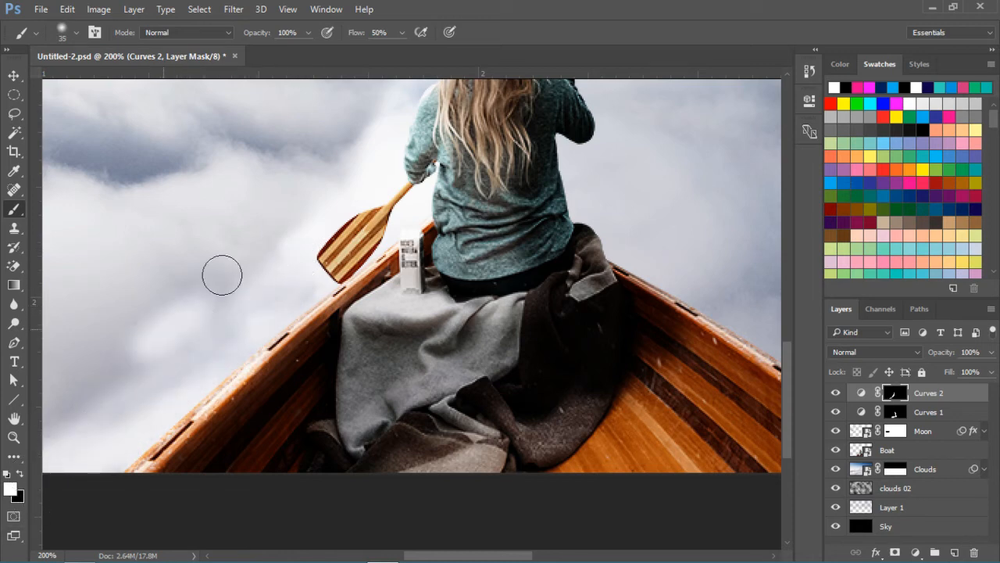
left_click_drag(222, 275, 47, 441)
left_click_drag(350, 301, 109, 411)
mouse_move(283, 280)
left_mouse_down()
mouse_move(149, 371)
mouse_move(211, 319)
left_mouse_up()
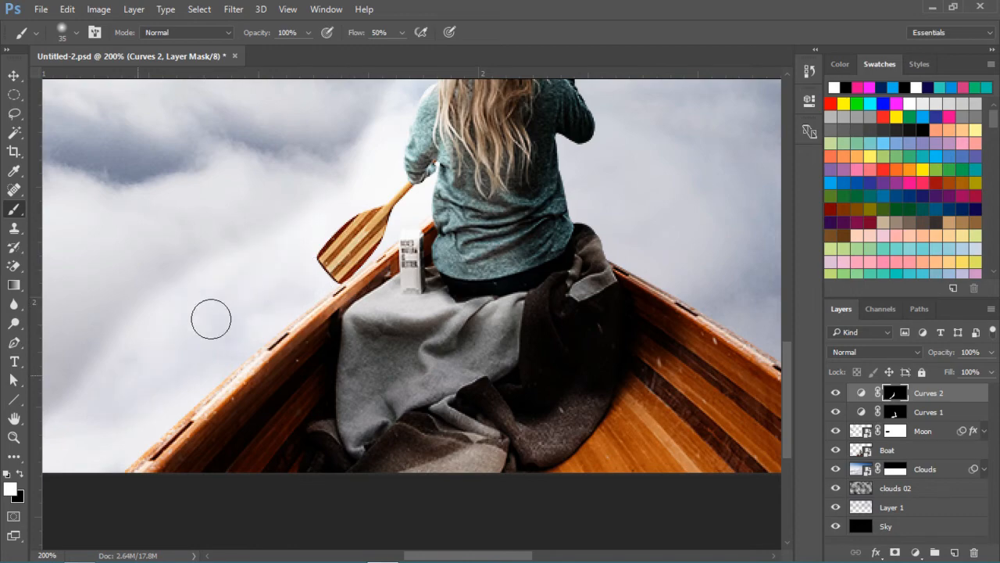
key("x")
left_click(13, 516)
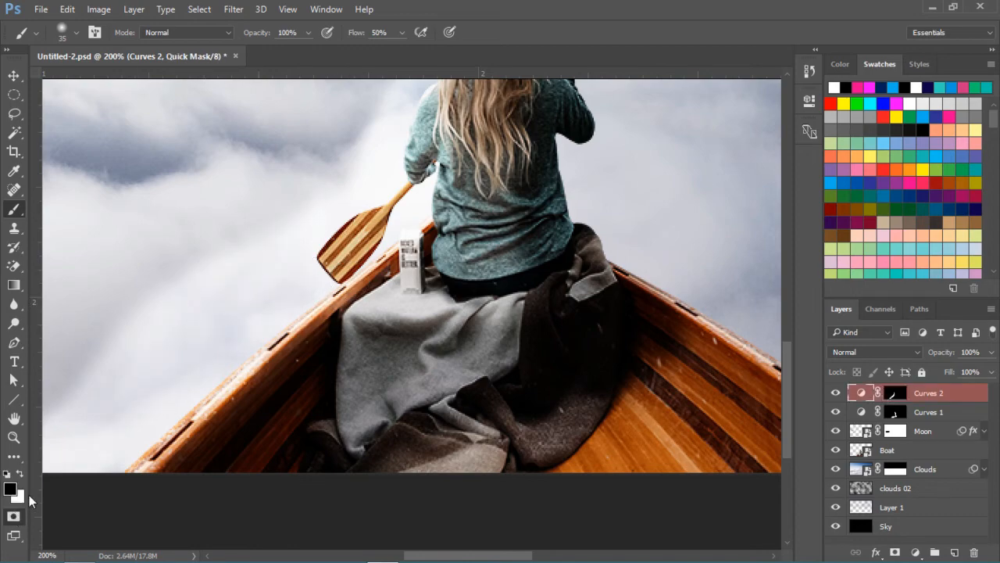
key("ctrl+minus")
key("ctrl+minus")
key("q")
key("v")
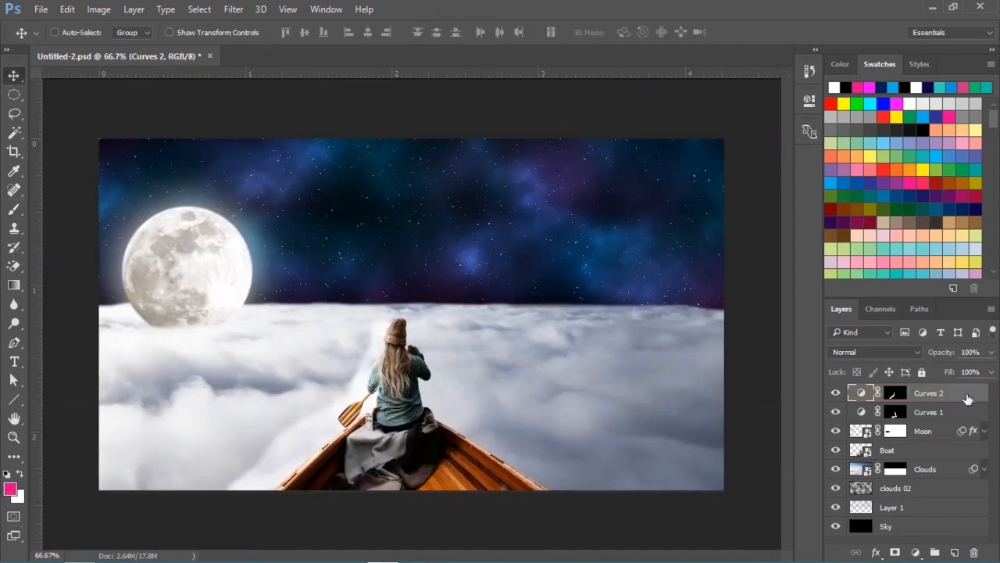
- Add a new layer above Curves 2, render Clouds in Quick Mask mode and leave the mode to get a cloud-shaped selection
left_click(954, 553)
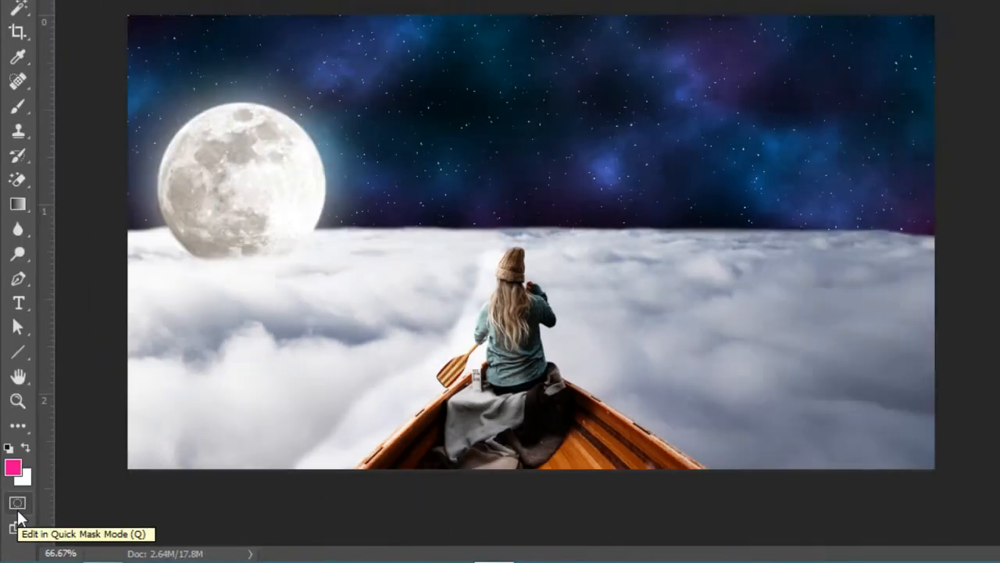
left_click(51, 418)
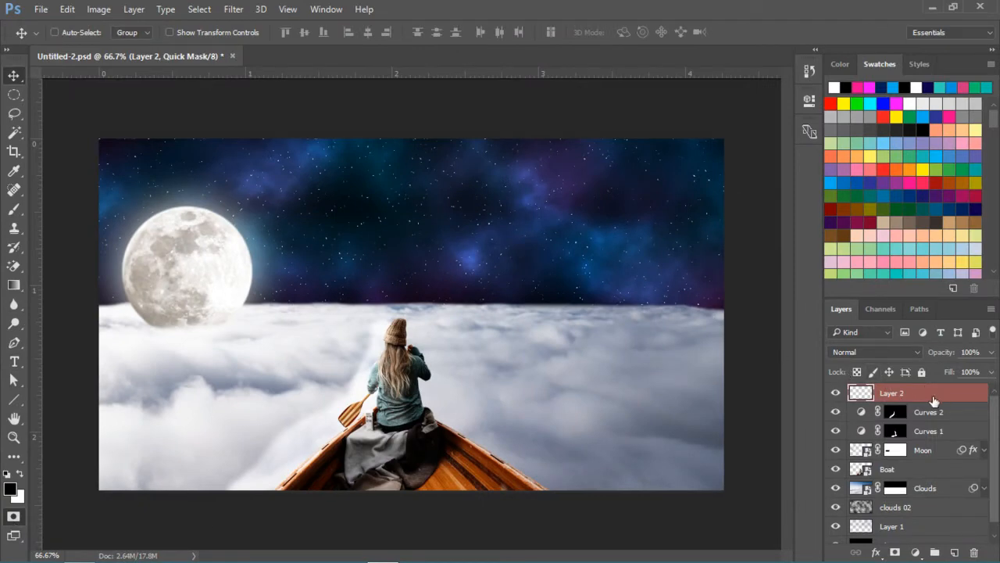
left_click(234, 9)
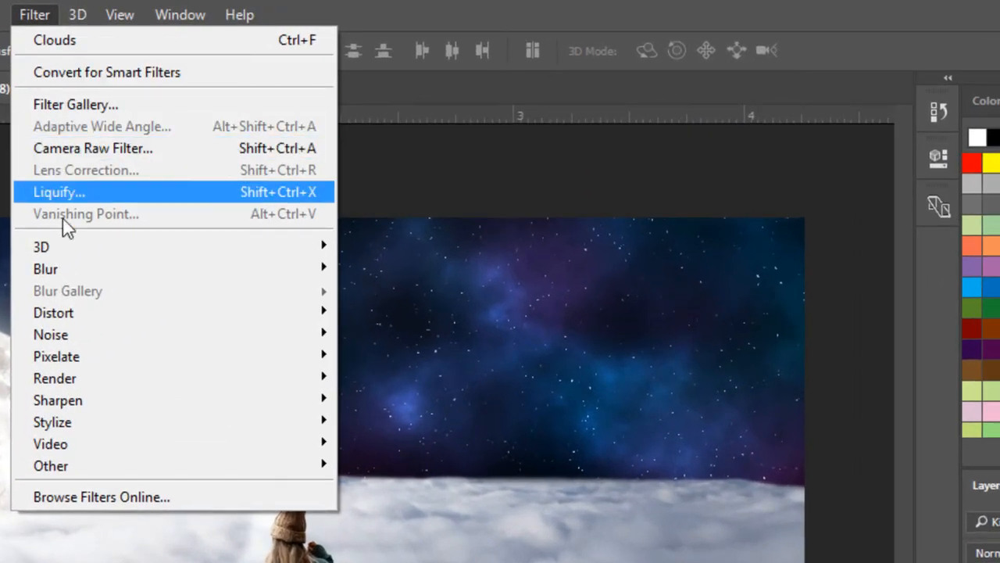
mouse_move(67, 381)
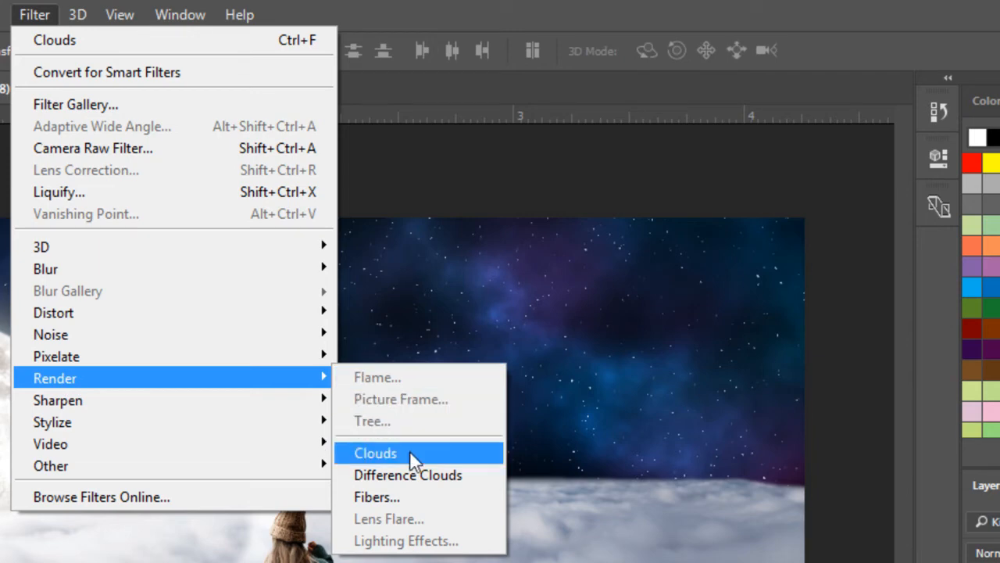
left_click(480, 485)
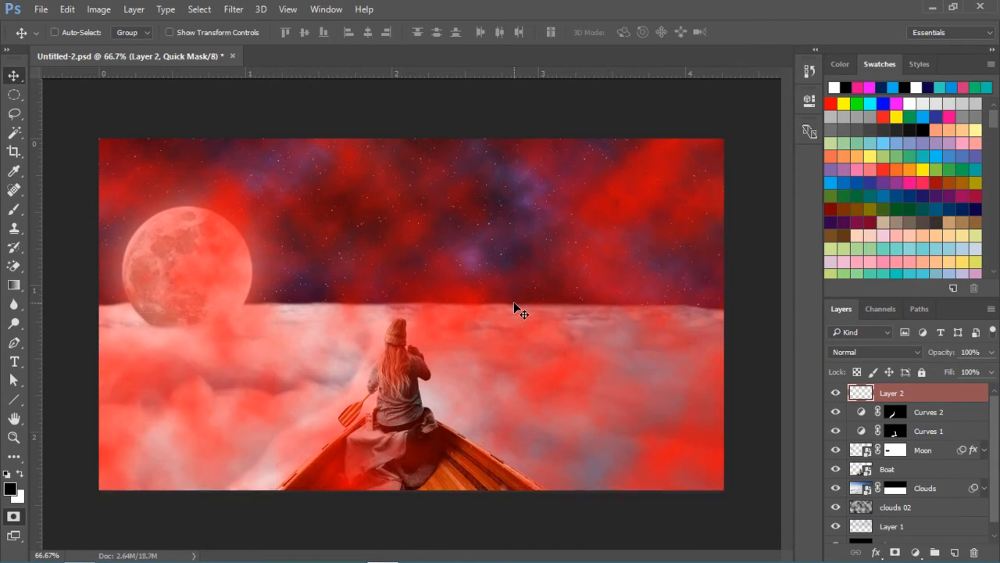
left_click(15, 517)
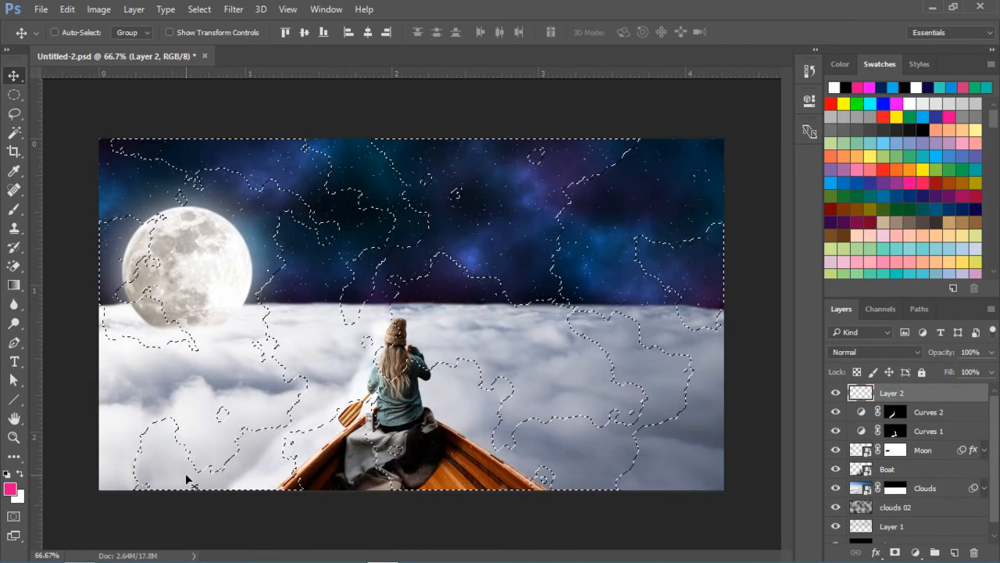
- Reset the colours to default black and white and fill the cloud-shaped selection on Layer 2 with the white background colour
left_click(7, 475)
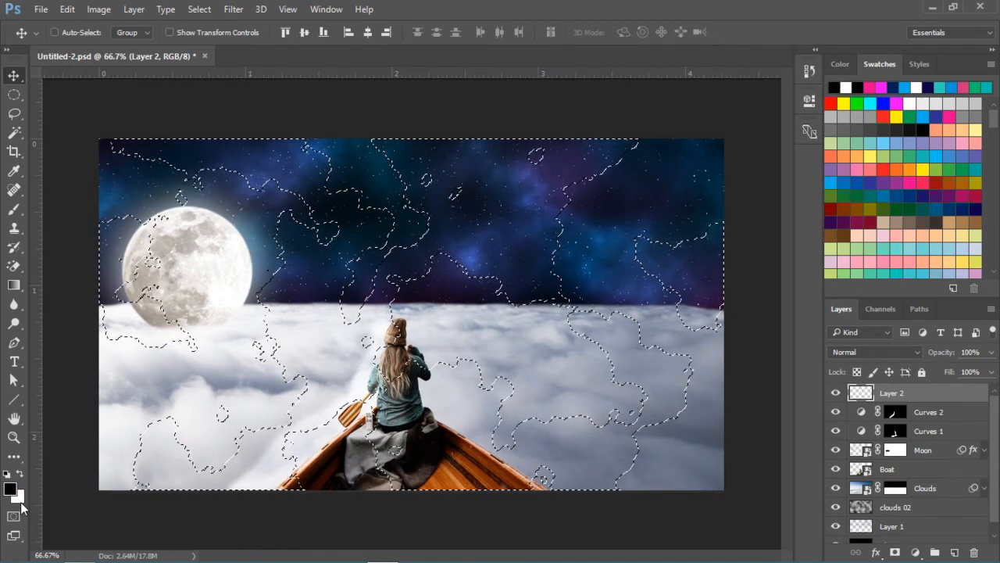
left_click(69, 10)
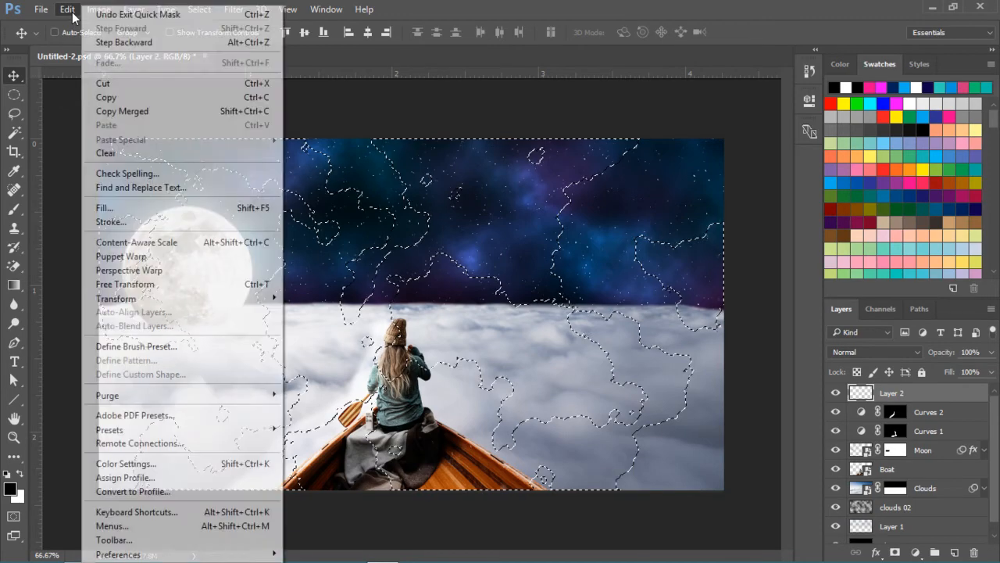
left_click(144, 207)
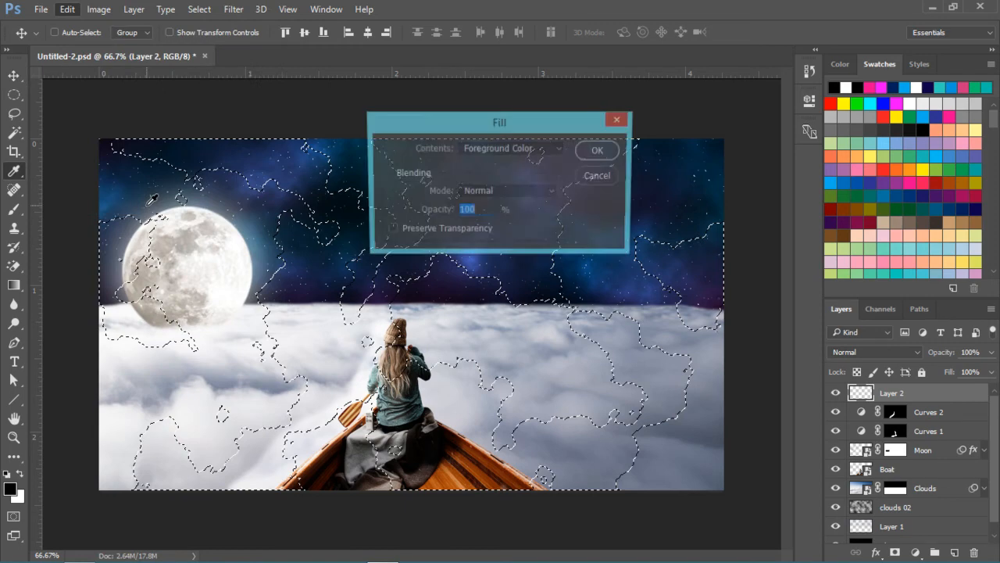
left_click(482, 151)
left_click(484, 174)
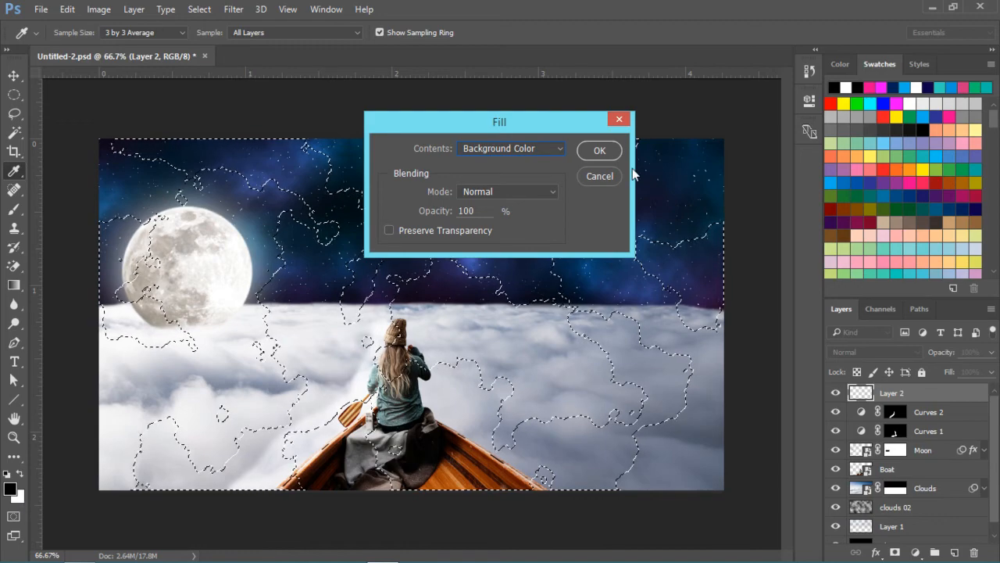
left_click(612, 153)
key("v")
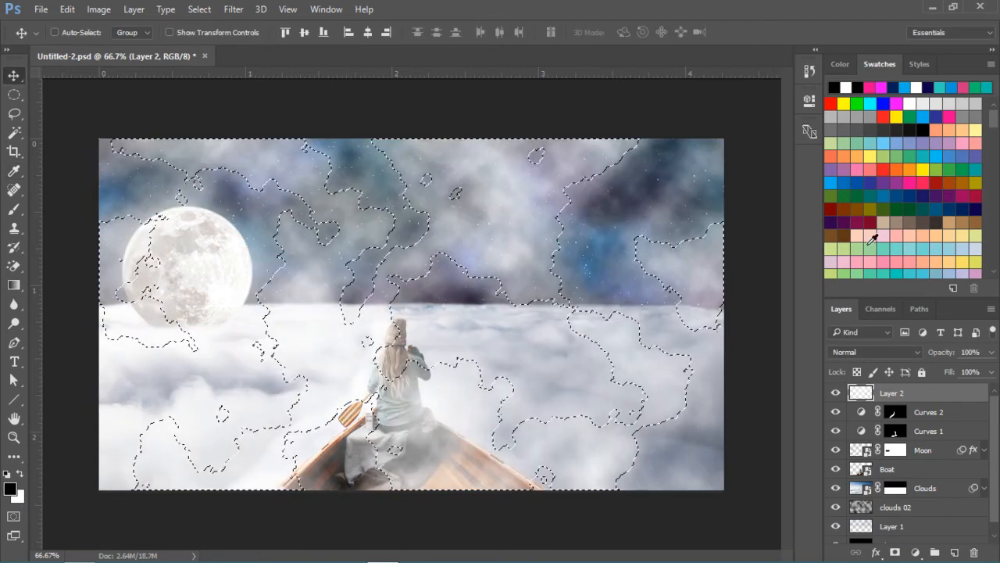
- Deselect the cloud shapes and add a layer mask to Layer 2, inverted to black to hide the haze
left_click(201, 10)
left_click(206, 39)
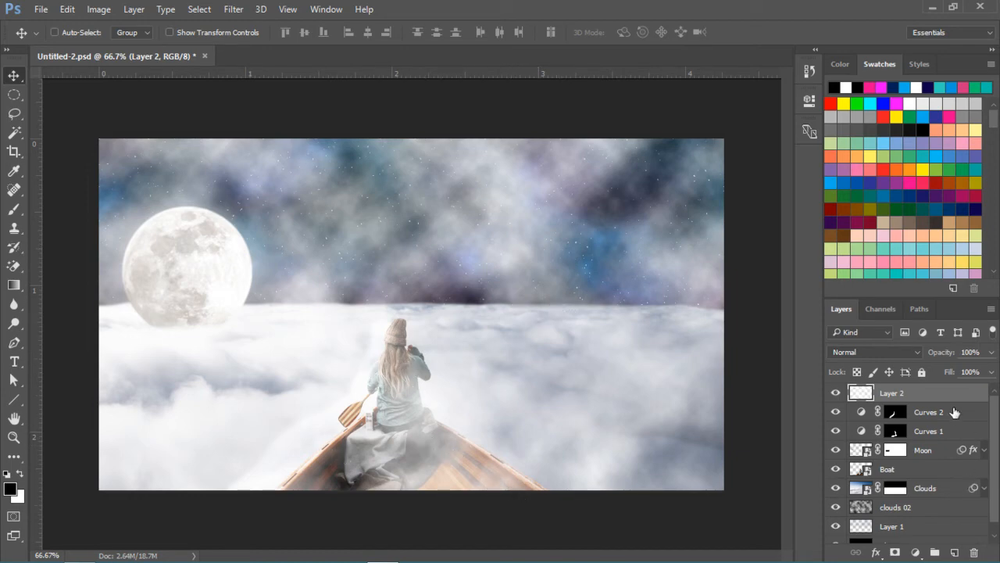
left_click(897, 554)
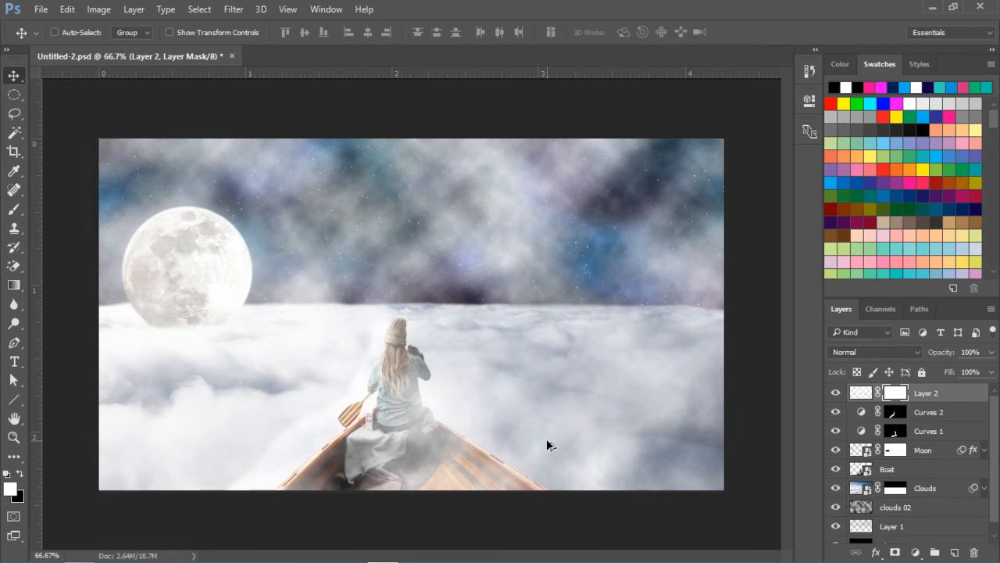
key("ctrl+i")
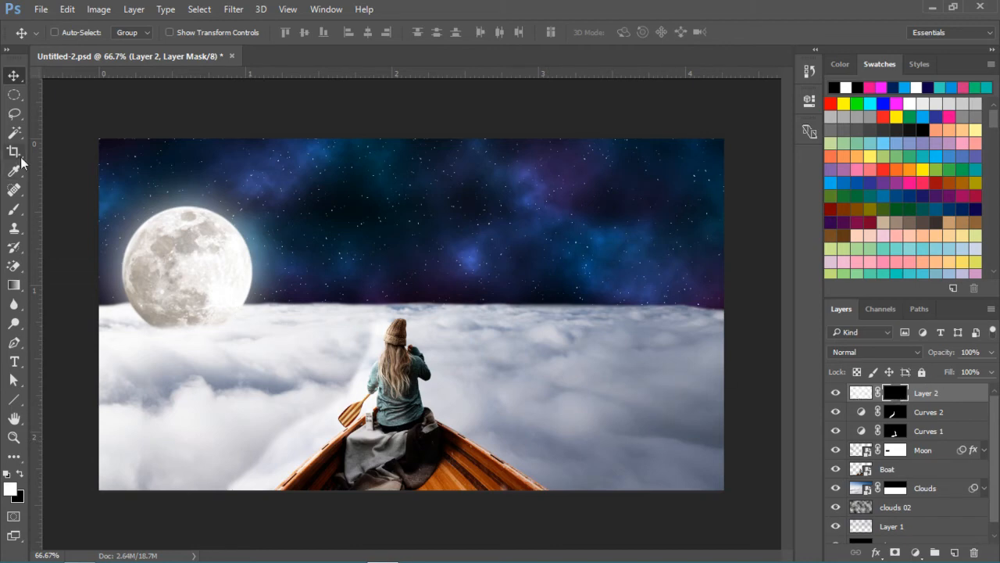
- Reveal haze over the blanket, girl and boat by painting white on the Layer 2 mask, enlarging the brush to size 175
left_click(14, 210)
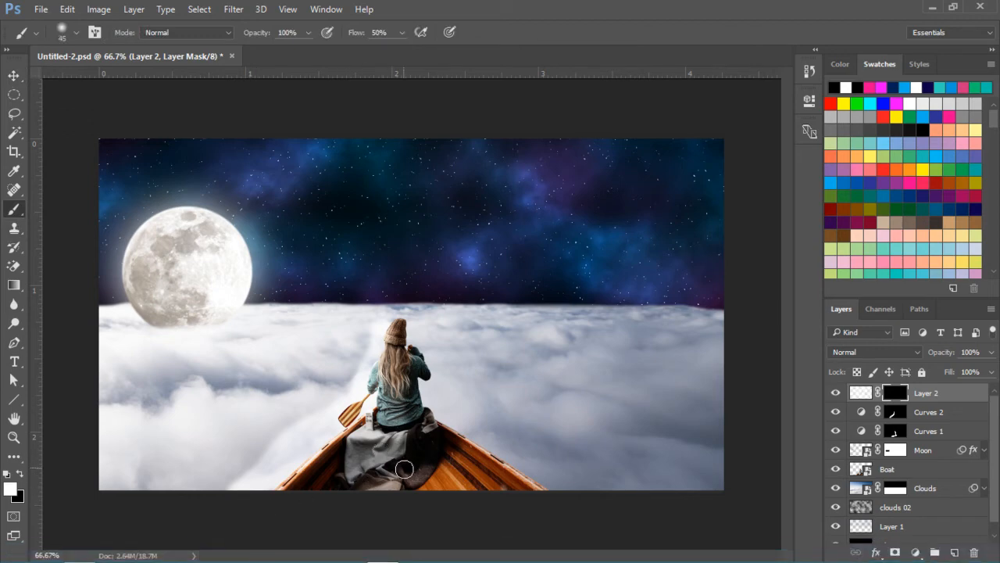
key("bracketright")
key("bracketright")
mouse_move(391, 472)
left_mouse_down()
mouse_move(384, 449)
mouse_move(411, 434)
mouse_move(382, 442)
mouse_move(411, 470)
left_mouse_up()
key("bracketright")
key("bracketright")
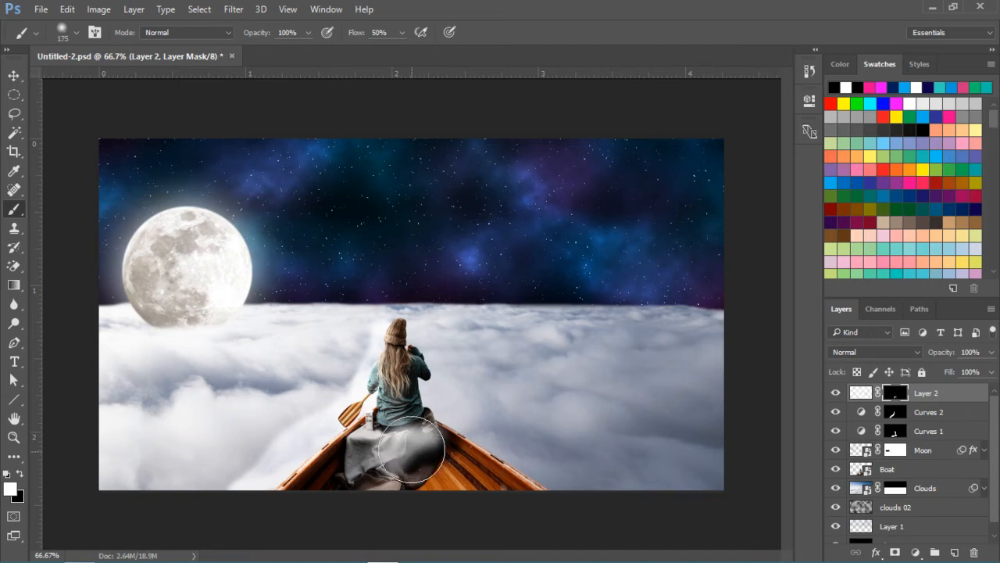
mouse_move(413, 426)
left_mouse_down()
mouse_move(432, 482)
mouse_move(443, 466)
mouse_move(451, 490)
mouse_move(500, 476)
left_mouse_up()
mouse_move(311, 496)
left_mouse_down()
mouse_move(335, 455)
mouse_move(416, 470)
mouse_move(401, 402)
mouse_move(401, 483)
mouse_move(409, 408)
mouse_move(408, 459)
mouse_move(427, 389)
mouse_move(411, 362)
mouse_move(383, 533)
mouse_move(366, 455)
mouse_move(470, 434)
mouse_move(532, 484)
mouse_move(492, 438)
mouse_move(514, 469)
mouse_move(579, 504)
mouse_move(574, 491)
mouse_move(462, 500)
mouse_move(339, 461)
mouse_move(266, 495)
mouse_move(302, 452)
mouse_move(379, 425)
mouse_move(357, 416)
mouse_move(329, 422)
left_mouse_up()
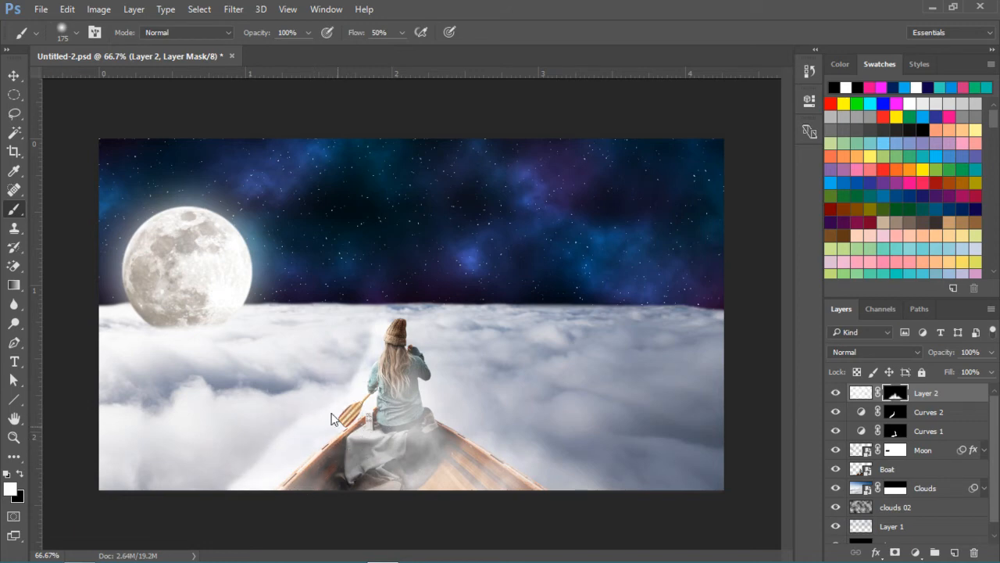
- Spread the haze over the clouds on both sides of the boat and below the moon by painting white on the Layer 2 mask
left_click(233, 475)
mouse_move(552, 475)
left_mouse_down()
mouse_move(589, 527)
mouse_move(540, 474)
mouse_move(590, 480)
mouse_move(604, 495)
left_mouse_up()
mouse_move(724, 512)
left_mouse_down()
mouse_move(575, 497)
mouse_move(717, 462)
mouse_move(687, 448)
mouse_move(582, 503)
mouse_move(626, 455)
mouse_move(710, 403)
mouse_move(629, 454)
mouse_move(667, 477)
mouse_move(462, 403)
mouse_move(587, 481)
mouse_move(529, 419)
mouse_move(565, 392)
mouse_move(724, 346)
mouse_move(564, 370)
mouse_move(619, 337)
mouse_move(687, 351)
mouse_move(508, 378)
mouse_move(502, 394)
mouse_move(656, 454)
mouse_move(712, 426)
mouse_move(708, 391)
mouse_move(665, 498)
mouse_move(570, 357)
left_mouse_up()
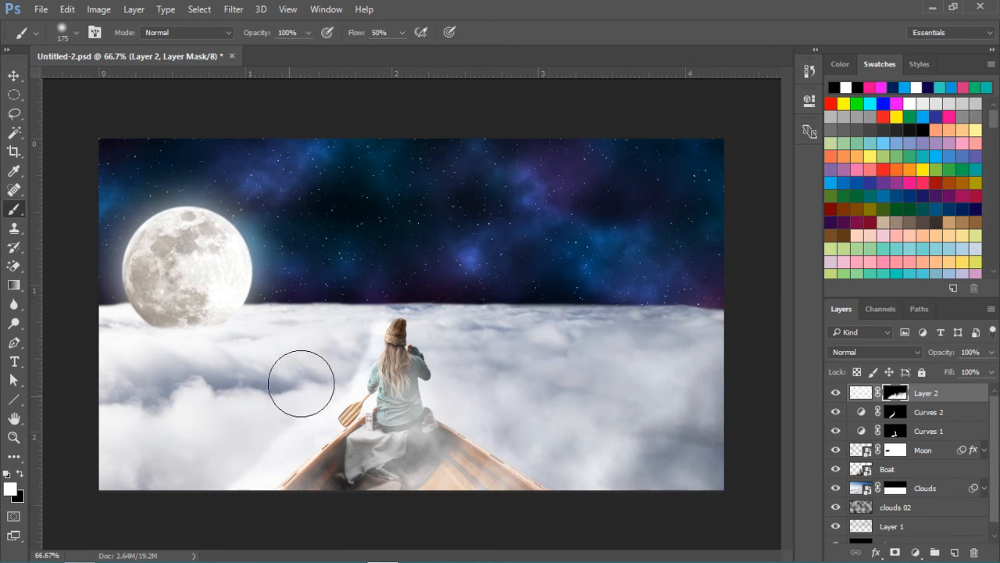
mouse_move(158, 375)
left_mouse_down()
mouse_move(132, 381)
mouse_move(201, 373)
mouse_move(274, 382)
mouse_move(242, 348)
left_mouse_up()
mouse_move(242, 306)
left_mouse_down()
mouse_move(274, 334)
mouse_move(333, 337)
mouse_move(217, 351)
mouse_move(113, 334)
left_mouse_up()
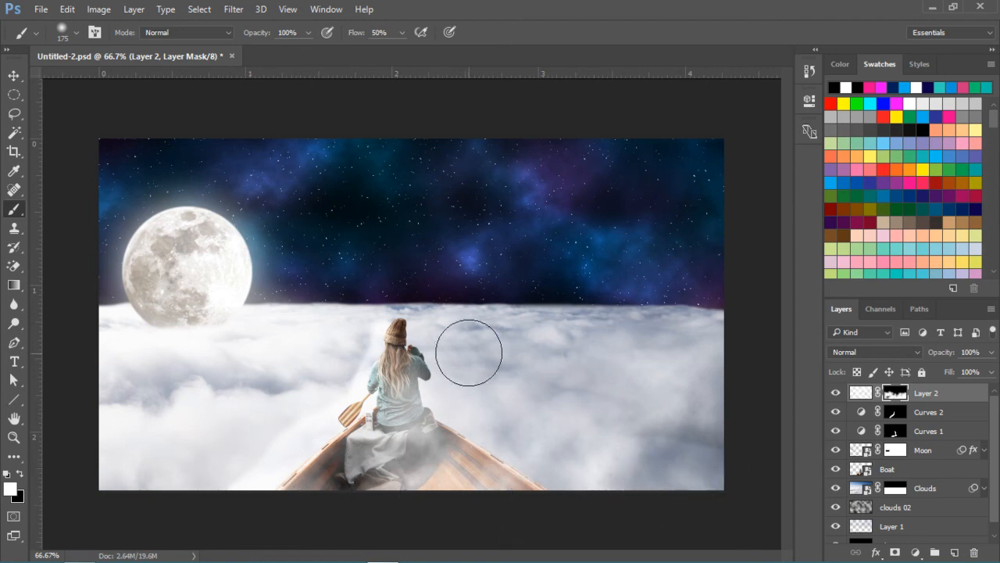
- Add haze along the horizon by painting white on the Layer 2 mask with brush sizes 100 and 250
key("bracketleft")
key("bracketleft")
key("bracketleft")
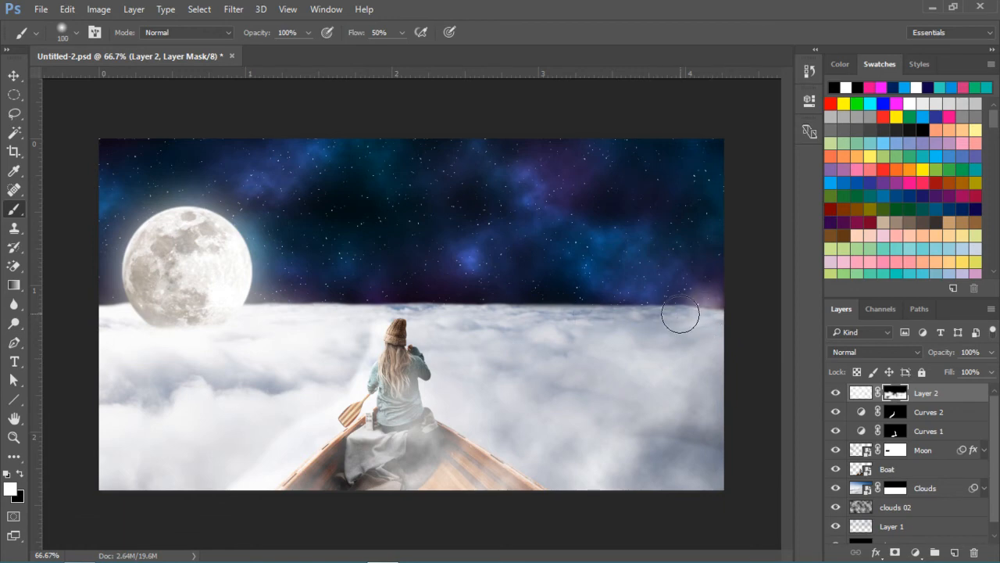
left_click_drag(680, 316, 701, 323)
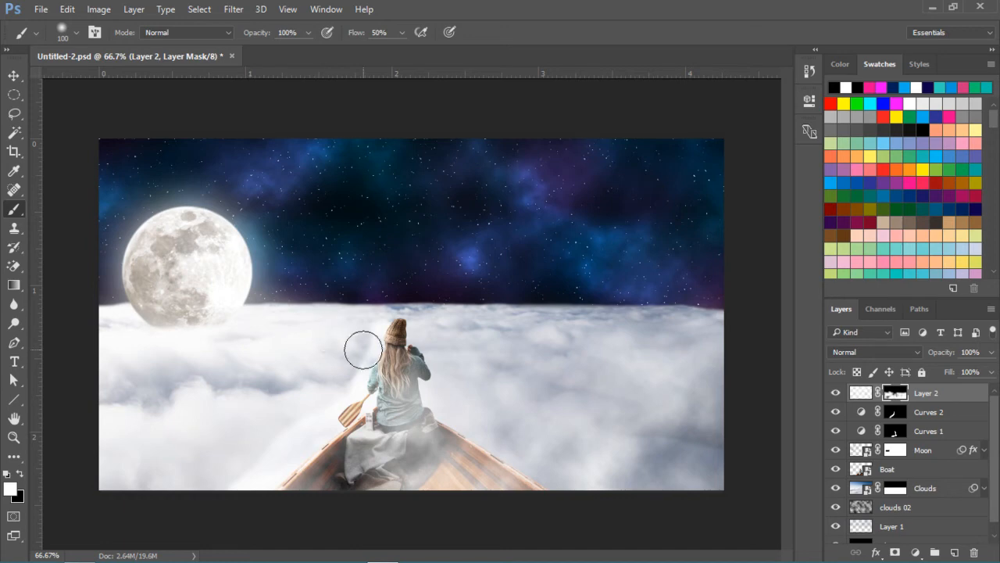
key("bracketright")
key("bracketright")
key("bracketright")
key("bracketright")
key("bracketright")
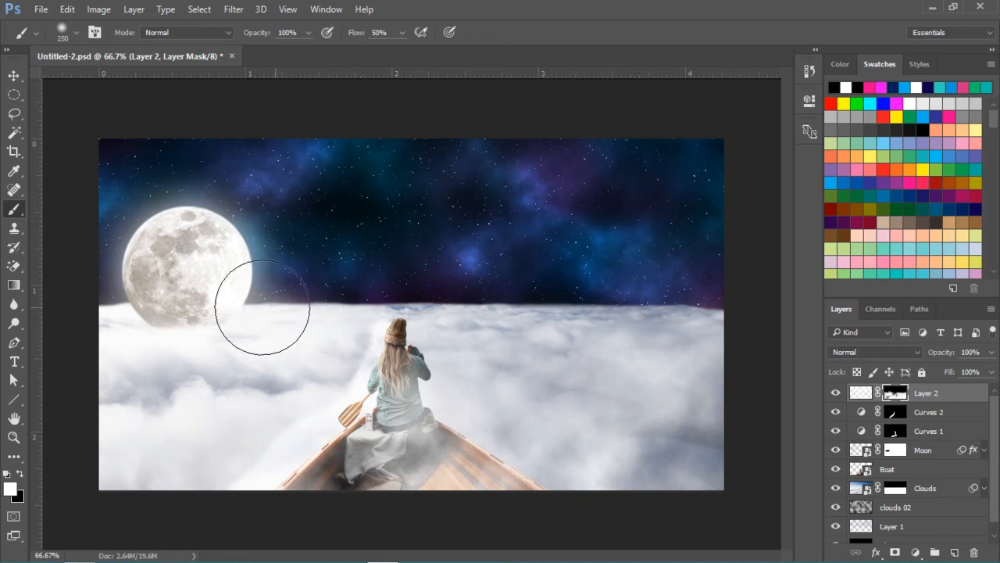
mouse_move(394, 304)
left_mouse_down()
mouse_move(518, 303)
mouse_move(781, 344)
left_mouse_up()
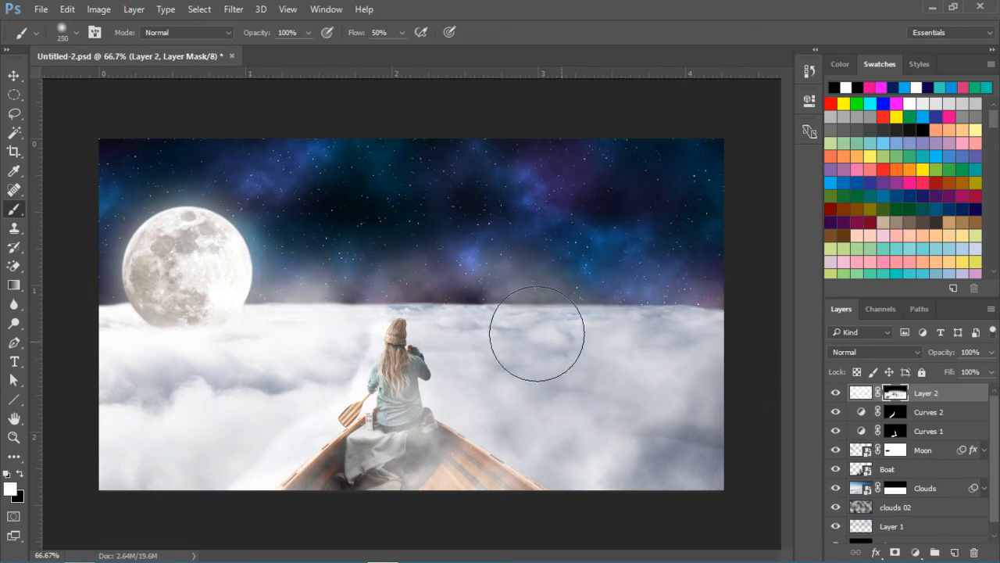
- Refine the haze along the horizon with a size 200 brush, painting black on the Layer 2 mask to reduce it in the sky
key("bracketleft")
key("bracketleft")
key("bracketleft")
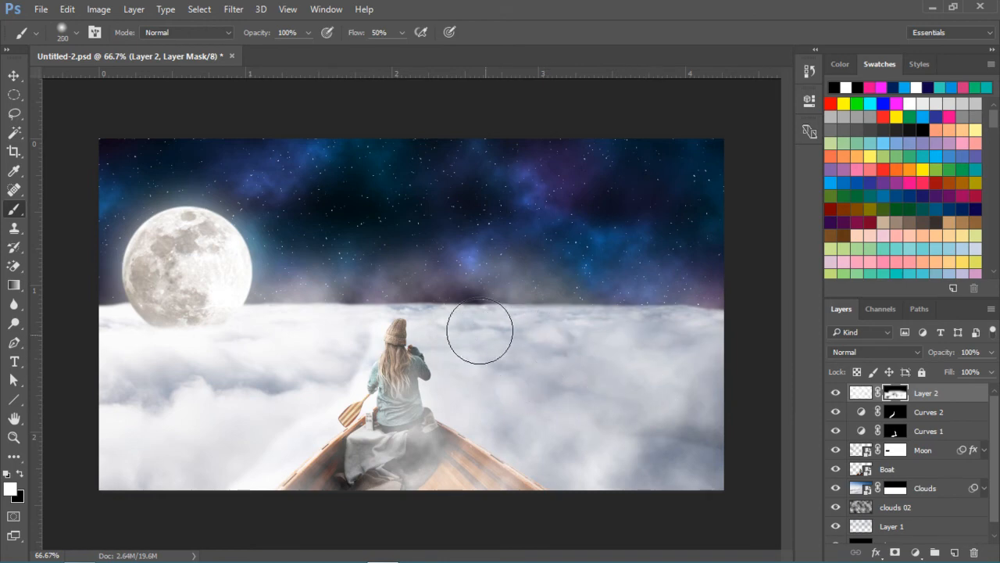
left_click(14, 342)
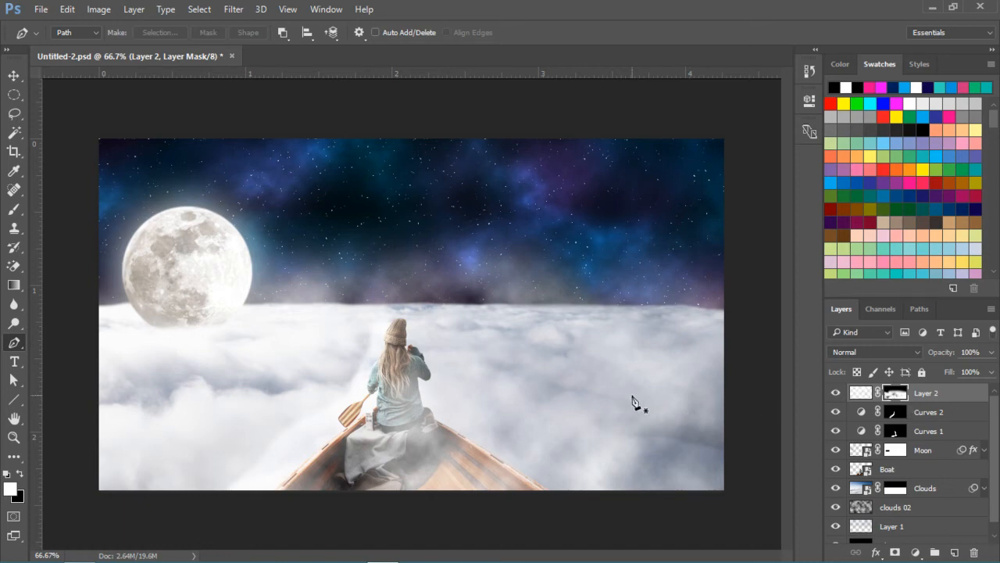
key("b")
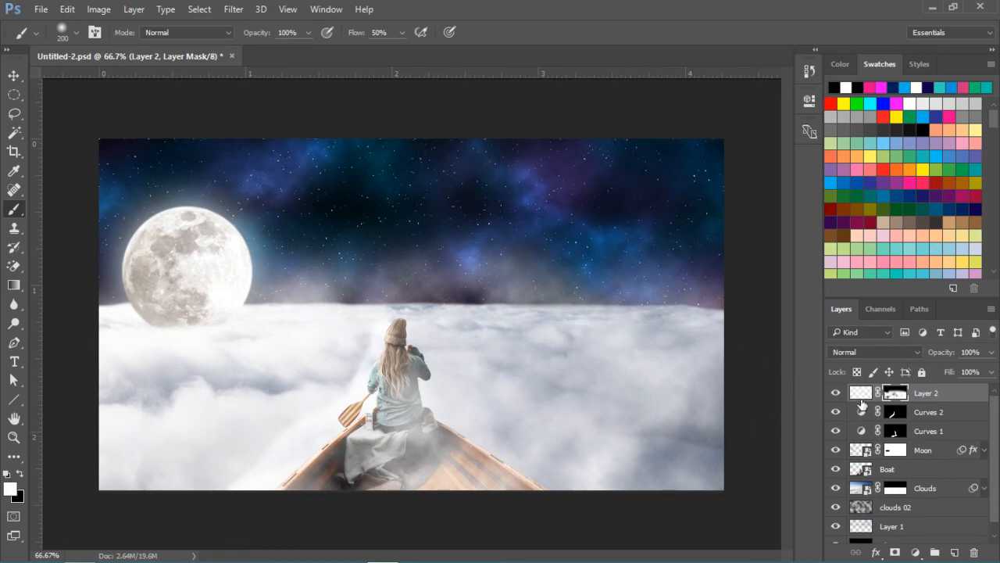
key("x")
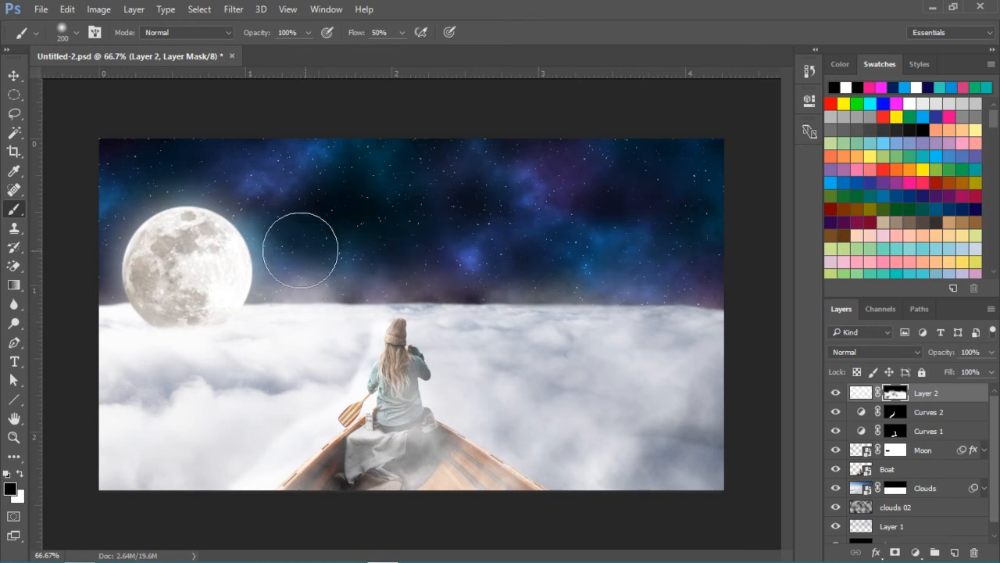
- Stamp all visible layers into a new merged layer above Layer 2
left_click(15, 76)
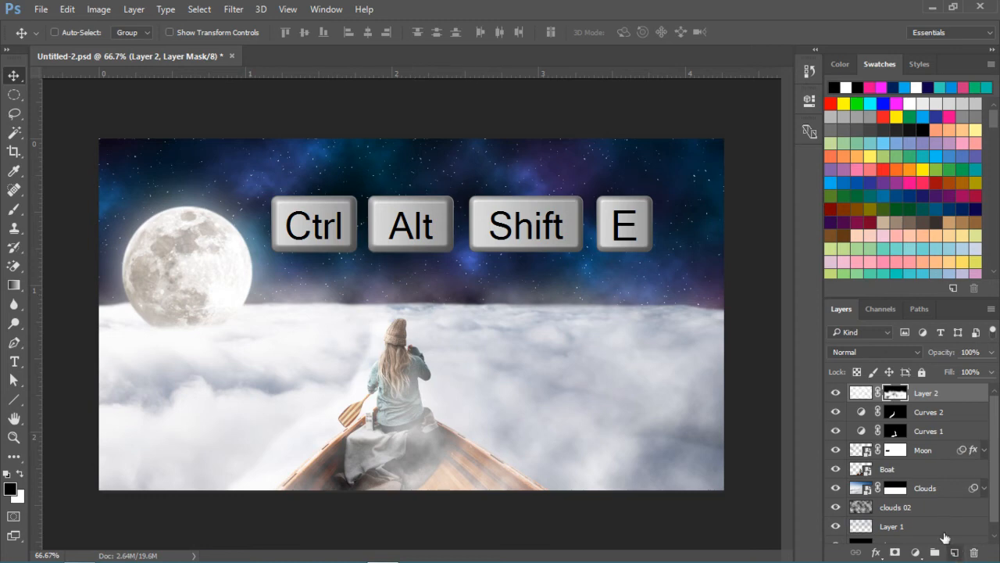
key("ctrl+alt+shift+e")
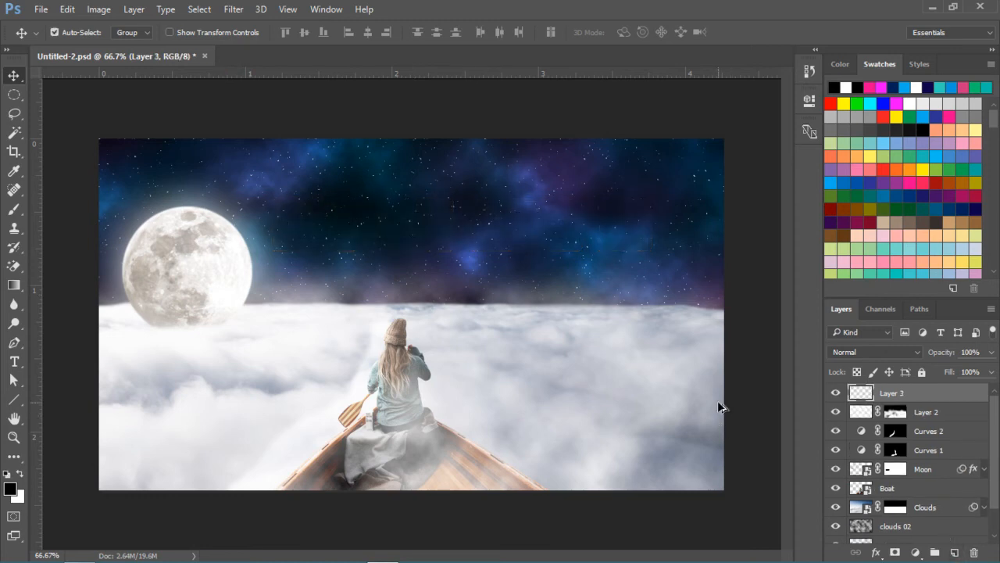
- Hide every layer beneath the merged Layer 3, from Layer 2 down to Sky, and save the document
left_click(833, 415)
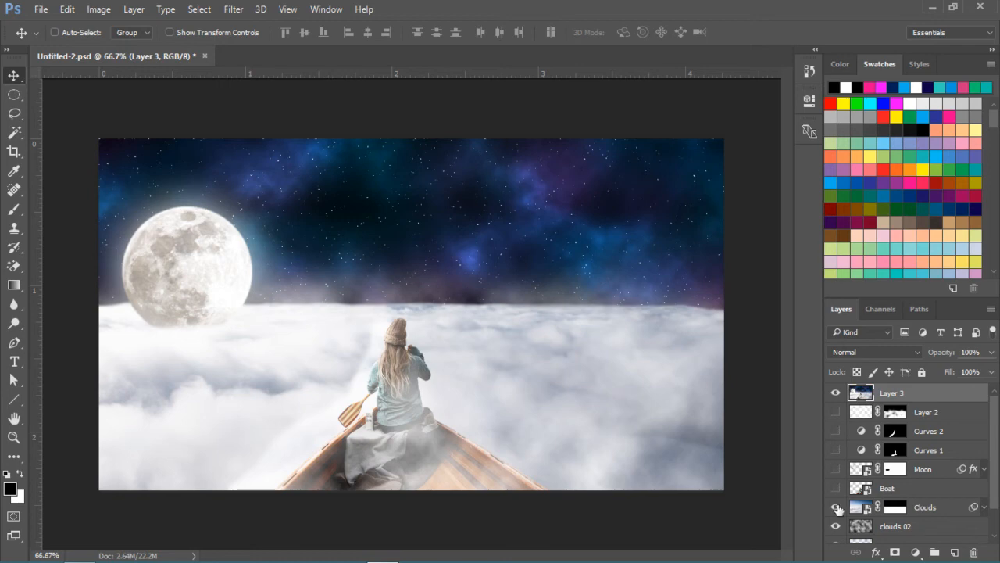
left_click(837, 508)
scroll(899, 484, "down", 2)
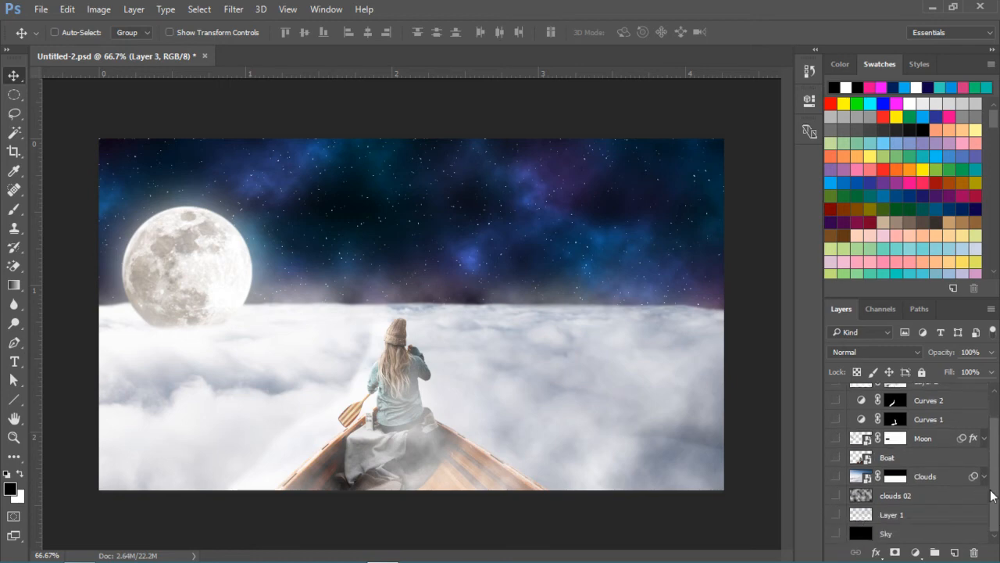
scroll(995, 497, "up", 2)
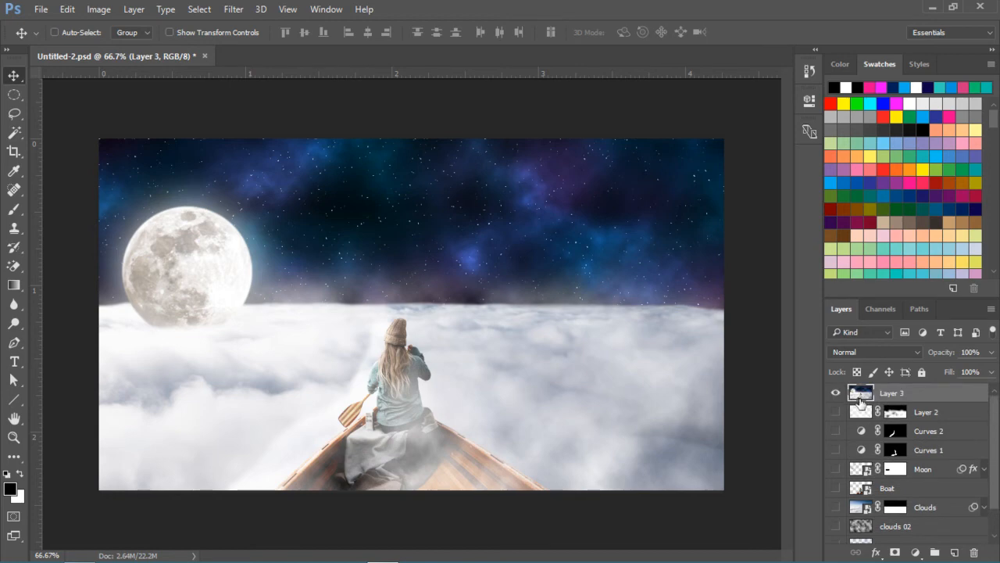
left_click(39, 10)
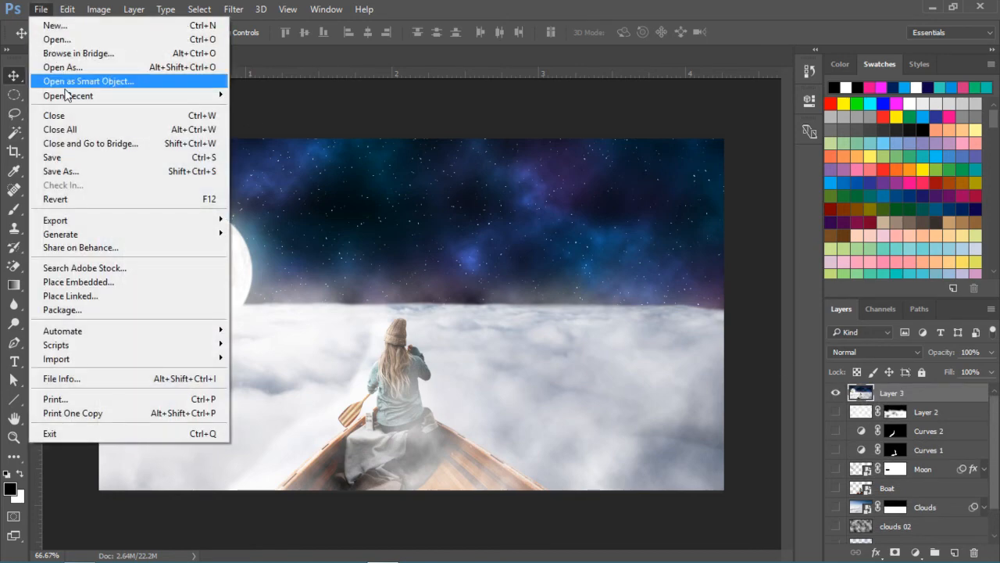
left_click(71, 156)
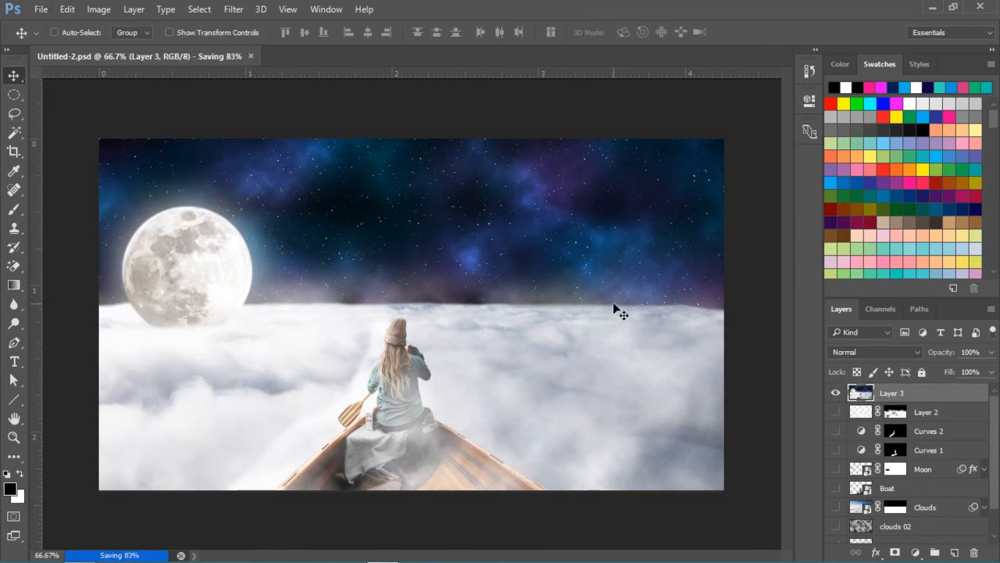
- Add a Color Lookup adjustment layer above Layer 3 using the Soft_Warming.look 3D LUT
left_click(916, 553)
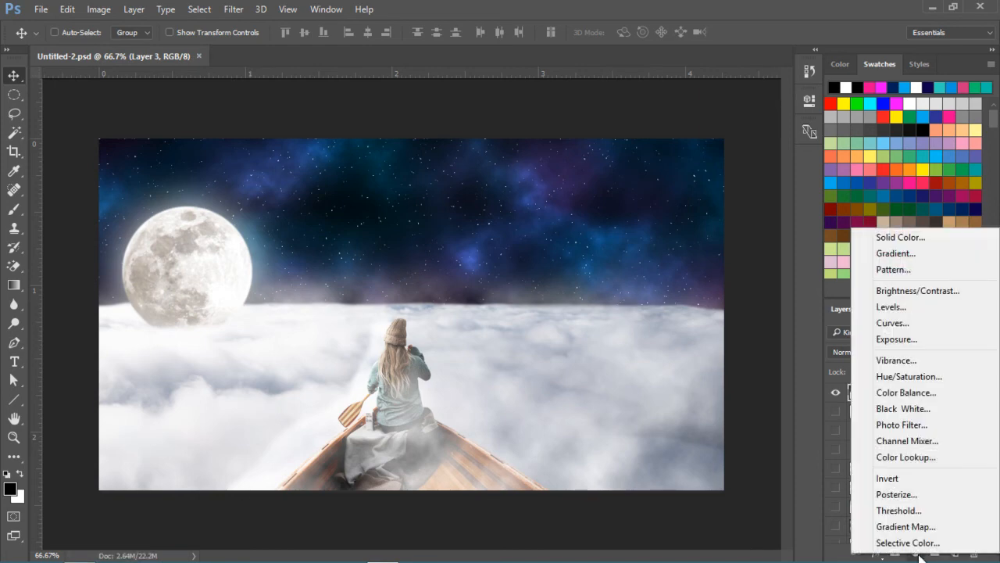
left_click(950, 458)
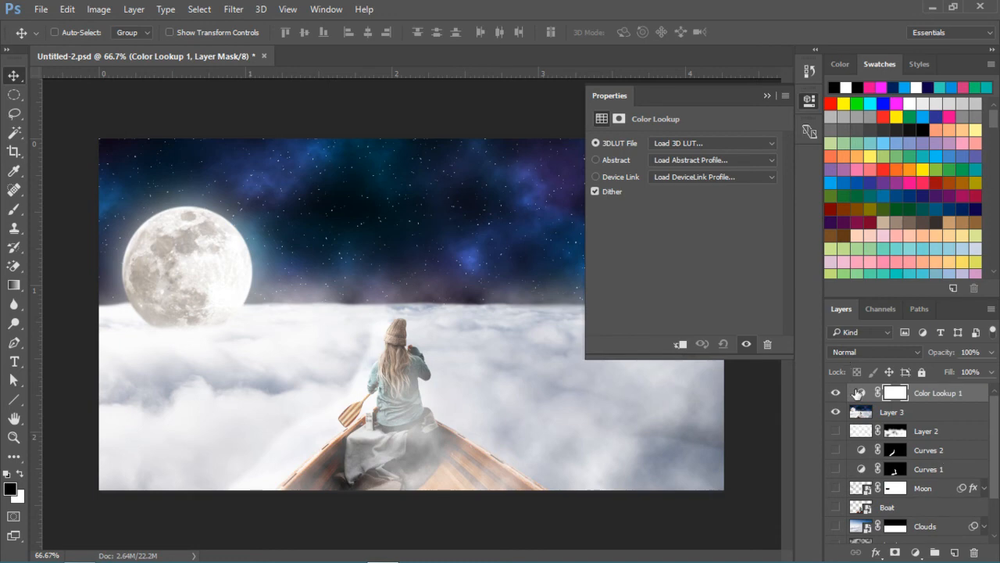
left_click(747, 145)
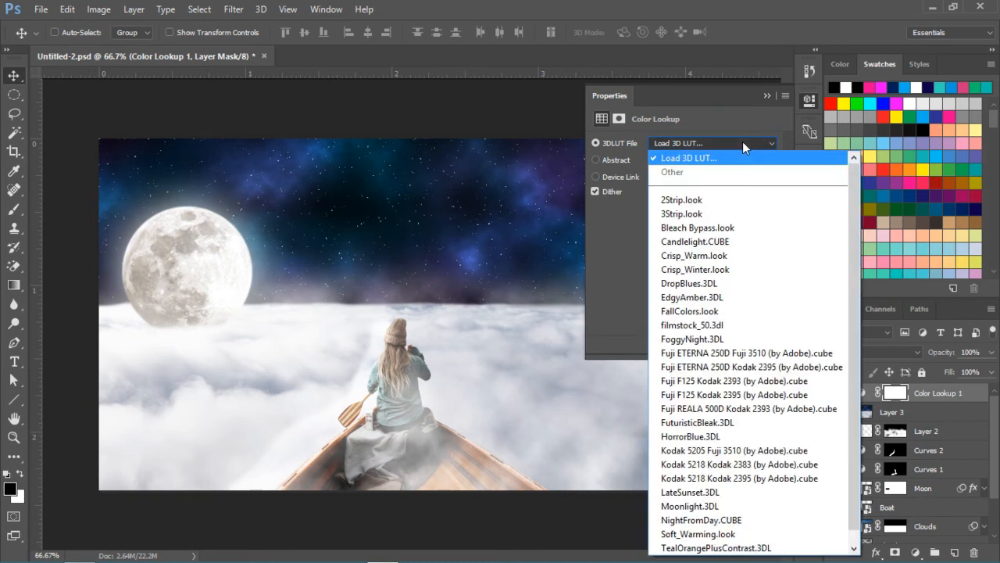
left_click(720, 530)
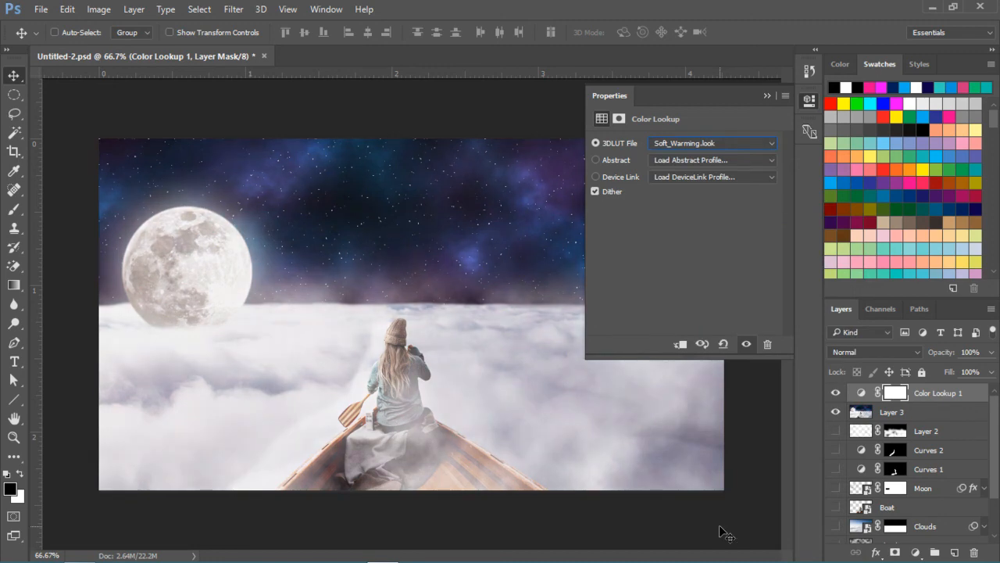
left_click(765, 96)
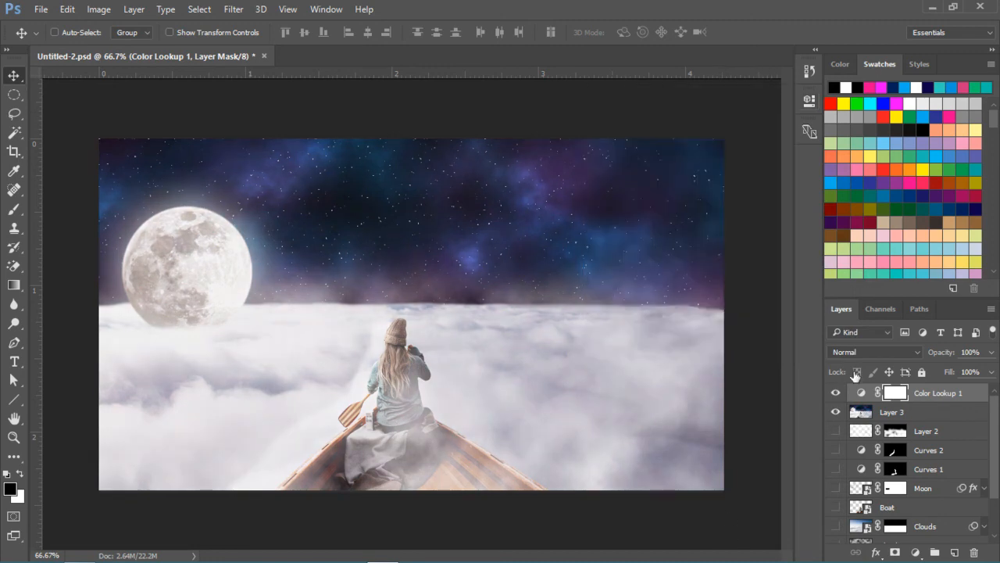
- Add a second Color Lookup adjustment layer using the FallColors.look 3D LUT
left_click(916, 554)
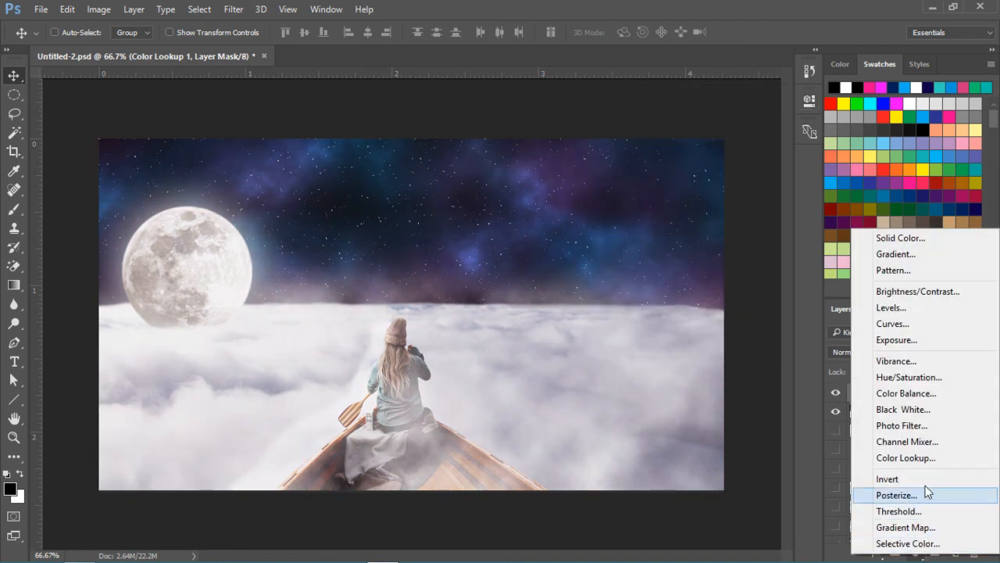
left_click(928, 460)
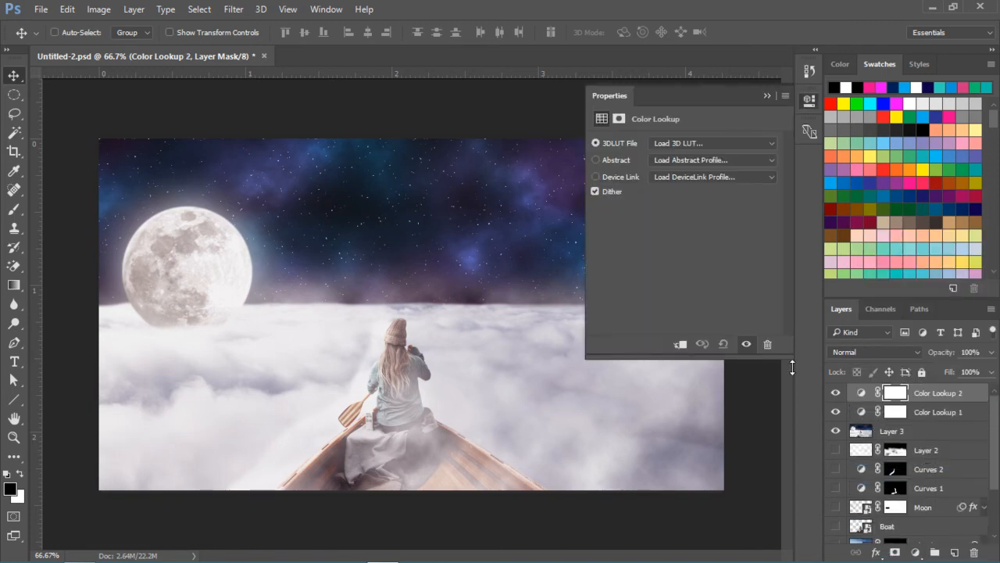
left_click(721, 143)
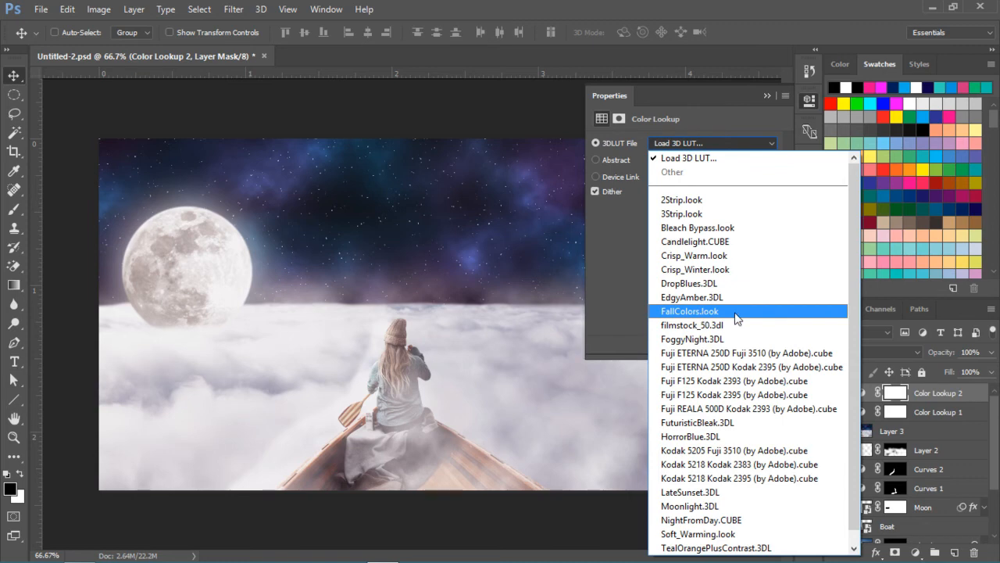
left_click(702, 311)
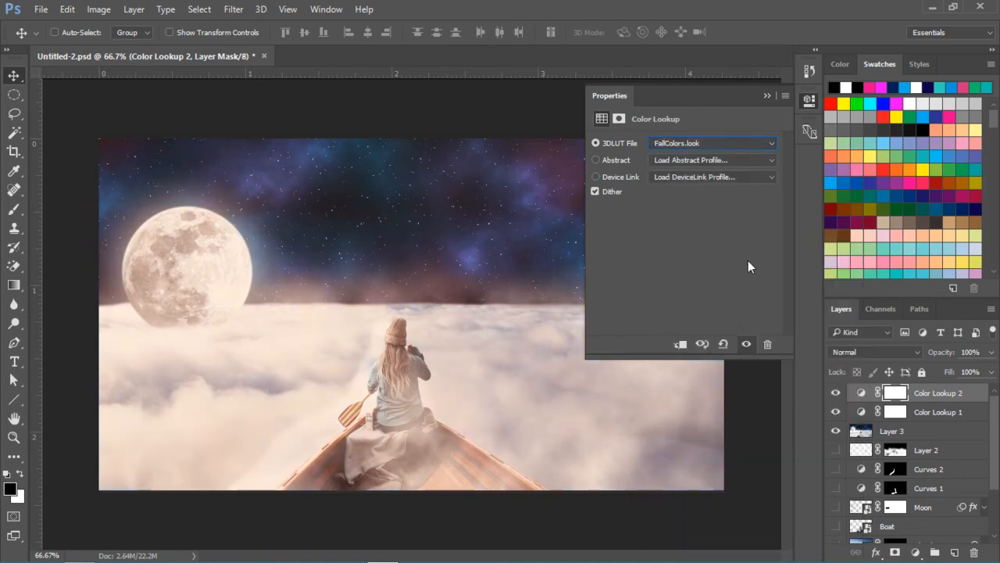
left_click(767, 96)
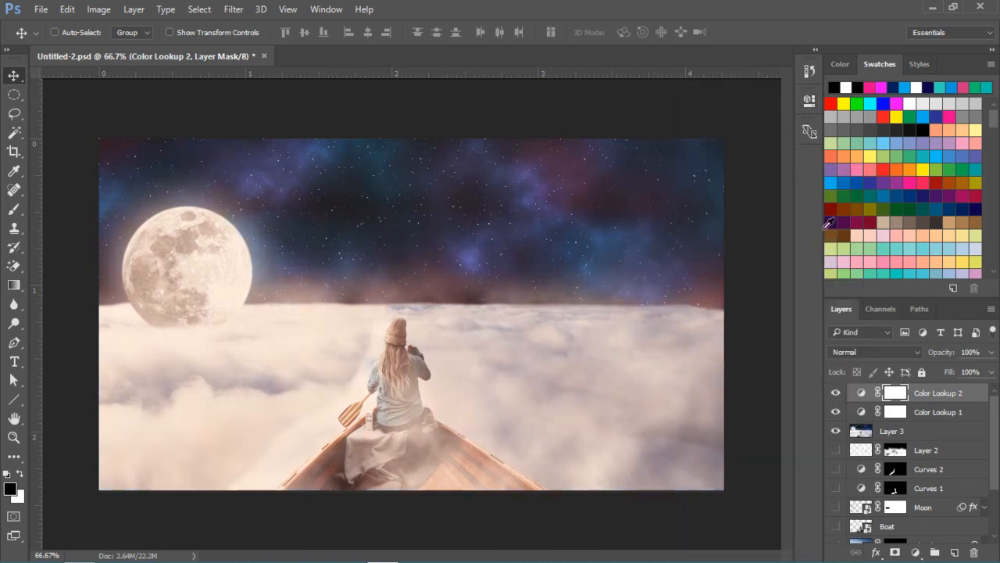
- Add a third Color Lookup adjustment layer using the FoggyNight.3DL 3D LUT
left_click(917, 553)
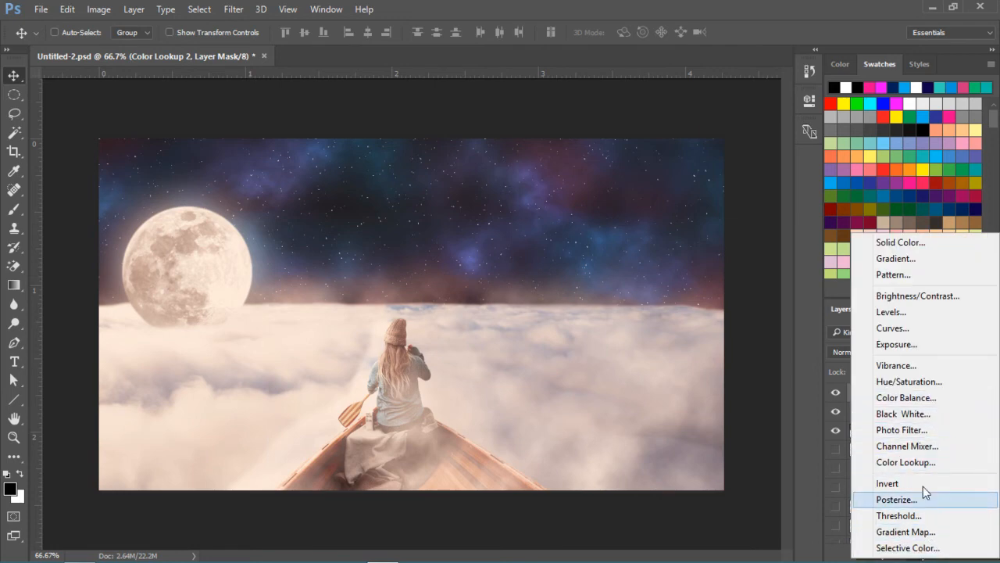
left_click(909, 461)
left_click(683, 143)
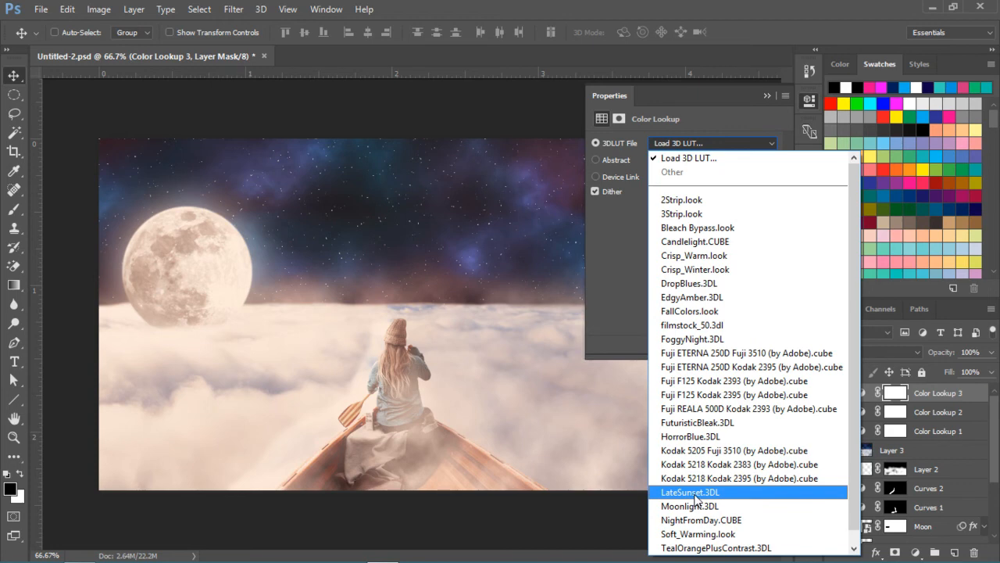
left_click(701, 340)
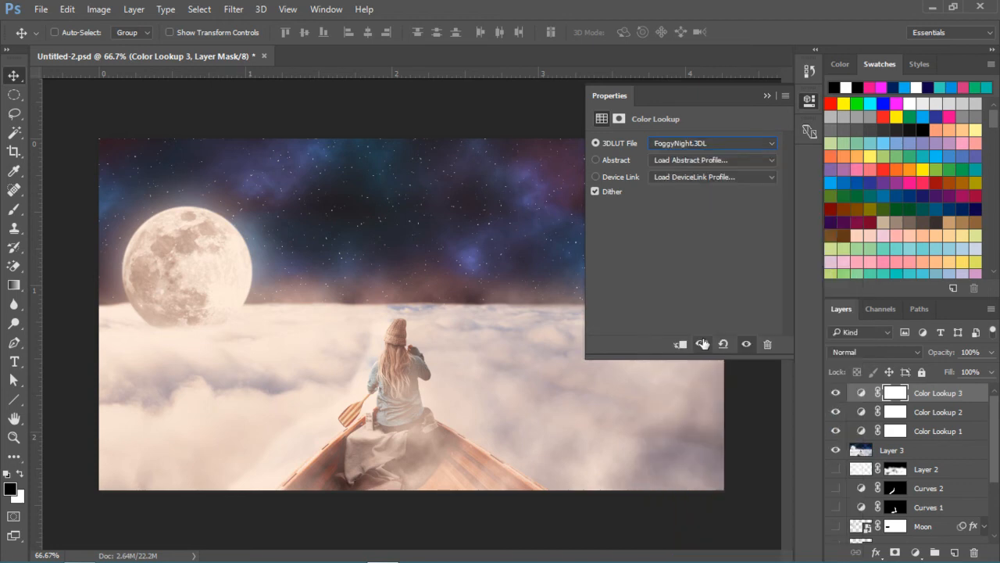
left_click(769, 97)
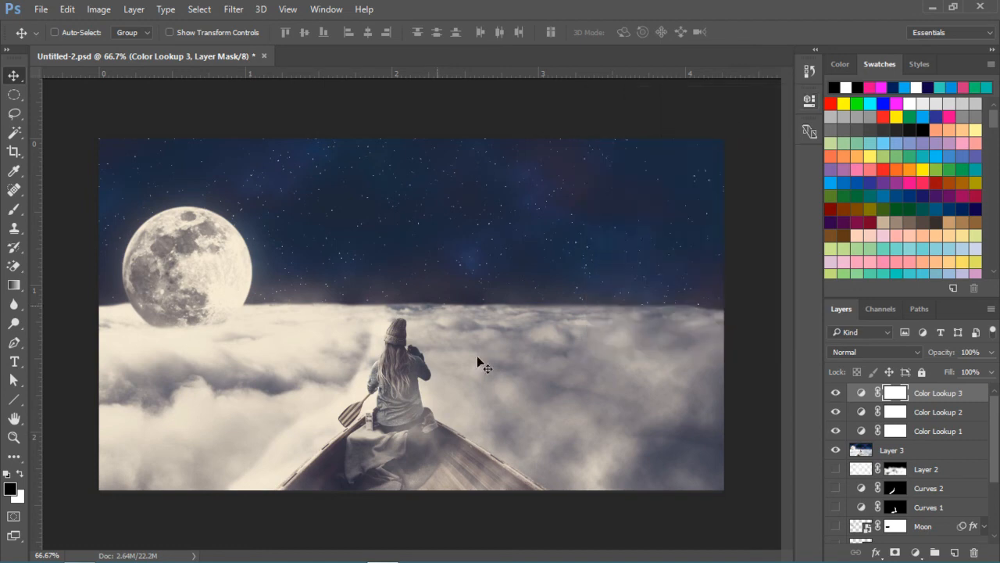
- Hide Color Lookup 3 and Color Lookup 2, and make Color Lookup 1 the active layer
left_click(835, 395)
left_click(836, 412)
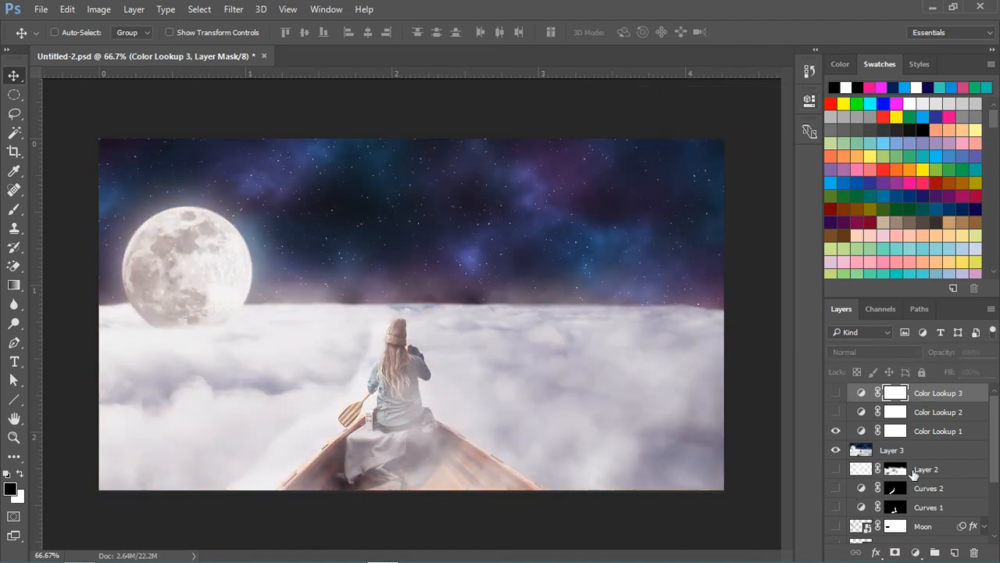
key("alt+bracketleft")
key("alt+bracketleft")
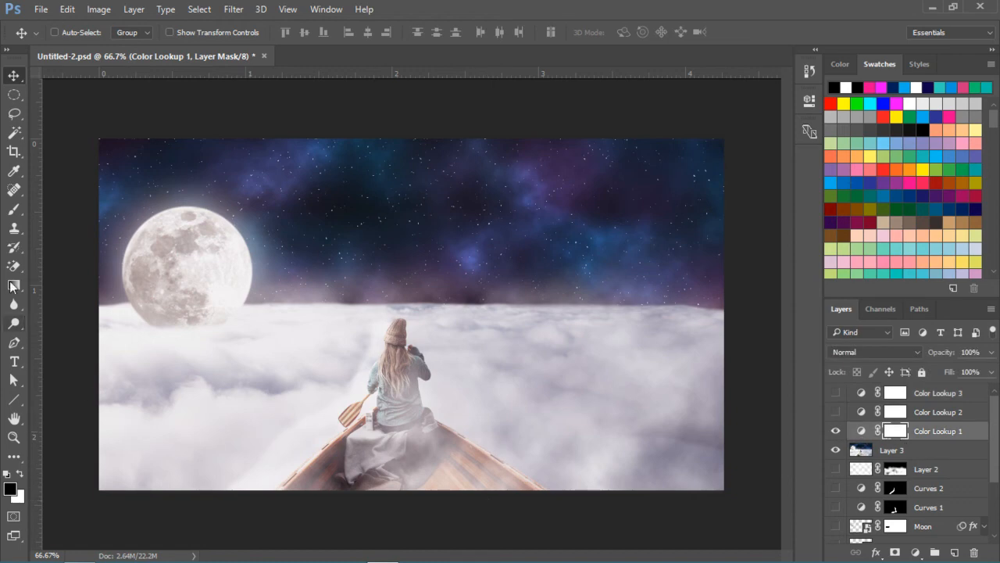
- Mask the sky out of Color Lookup 1 by painting black on its mask with the Brush at 100% flow
left_click(15, 211)
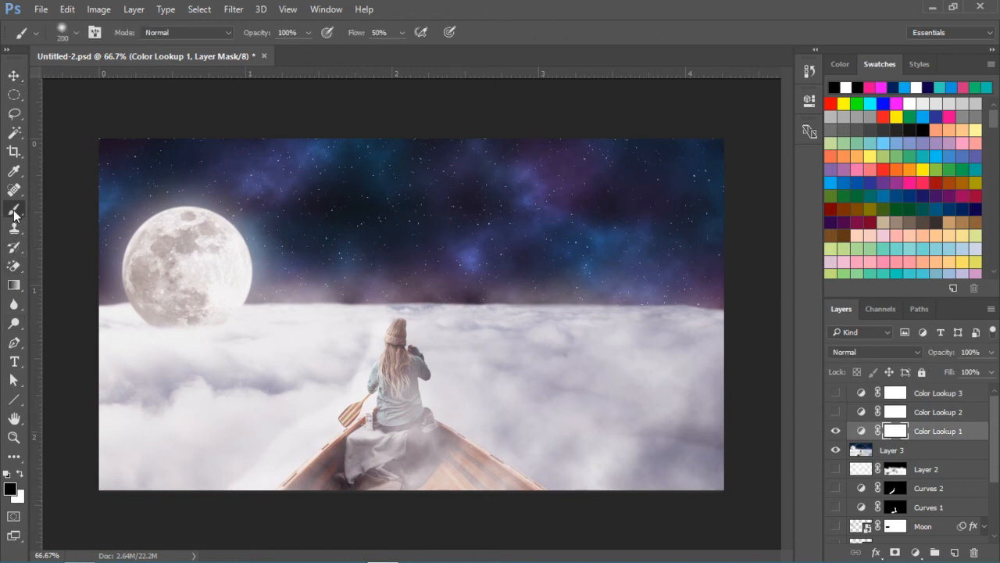
left_click(400, 34)
left_click_drag(401, 49, 505, 56)
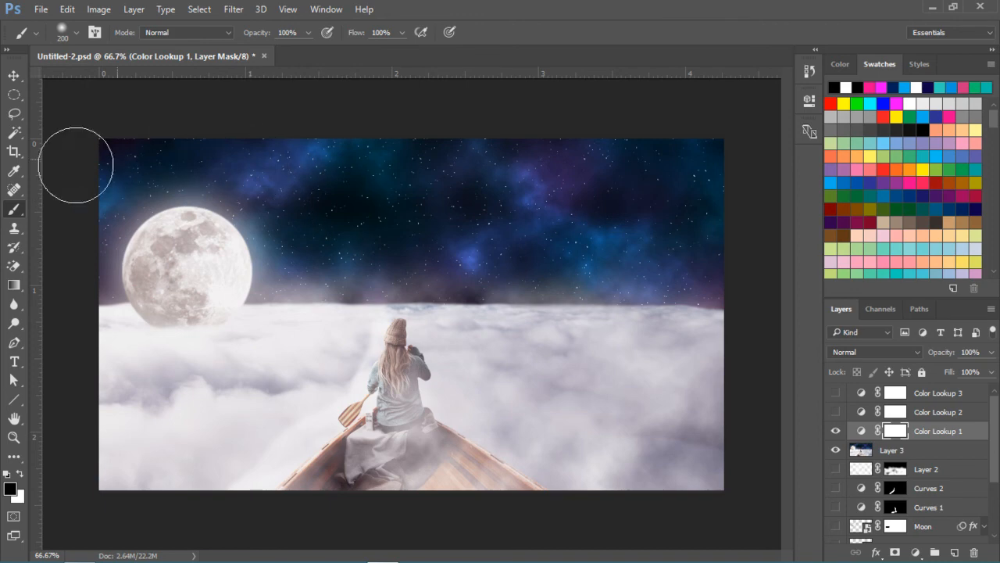
mouse_move(69, 247)
left_mouse_down()
mouse_move(71, 273)
mouse_move(58, 273)
left_mouse_up()
- Refine the Color Lookup 1 mask around the moon and horizon by painting black with brush sizes down to 45
key("bracketleft")
key("bracketleft")
key("bracketleft")
key("bracketleft")
key("bracketleft")
key("bracketleft")
key("bracketleft")
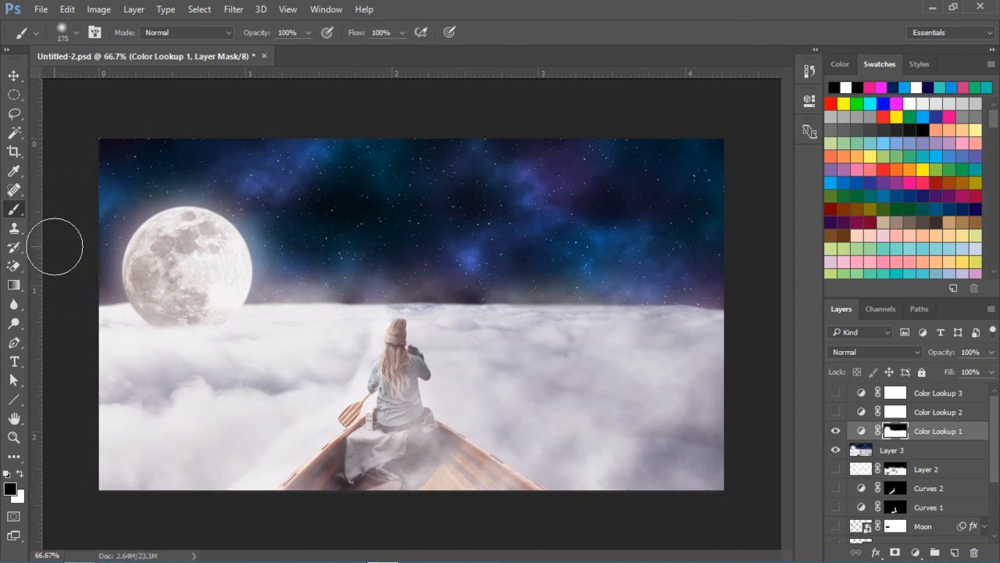
key("bracketleft")
key("bracketleft")
key("bracketleft")
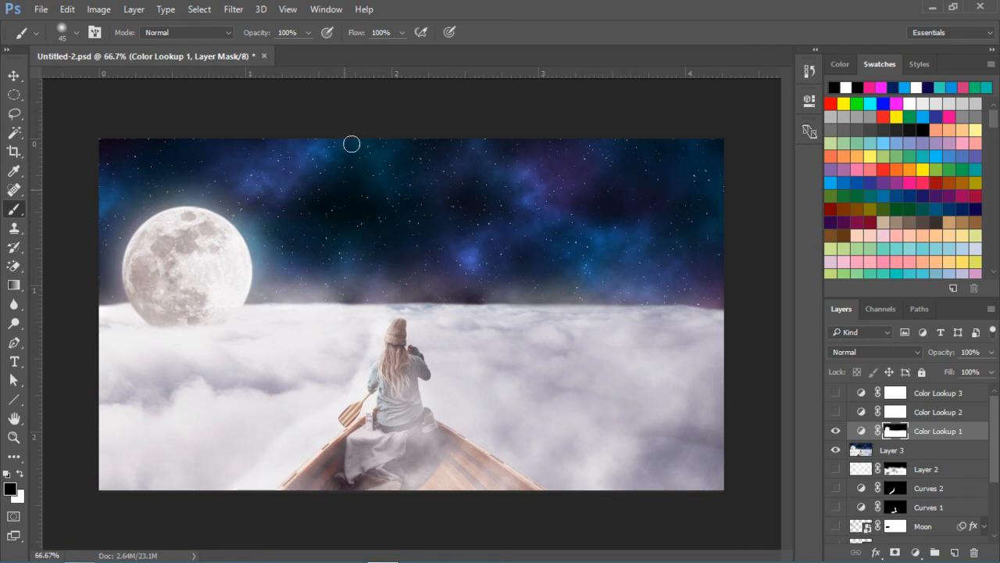
key("bracketright")
key("bracketright")
key("bracketright")
key("bracketright")
key("bracketright")
key("bracketright")
key("bracketright")
- Replace the Color Lookup 2 mask with a copy of the Color Lookup 1 mask and show Color Lookup 2
left_click(836, 413)
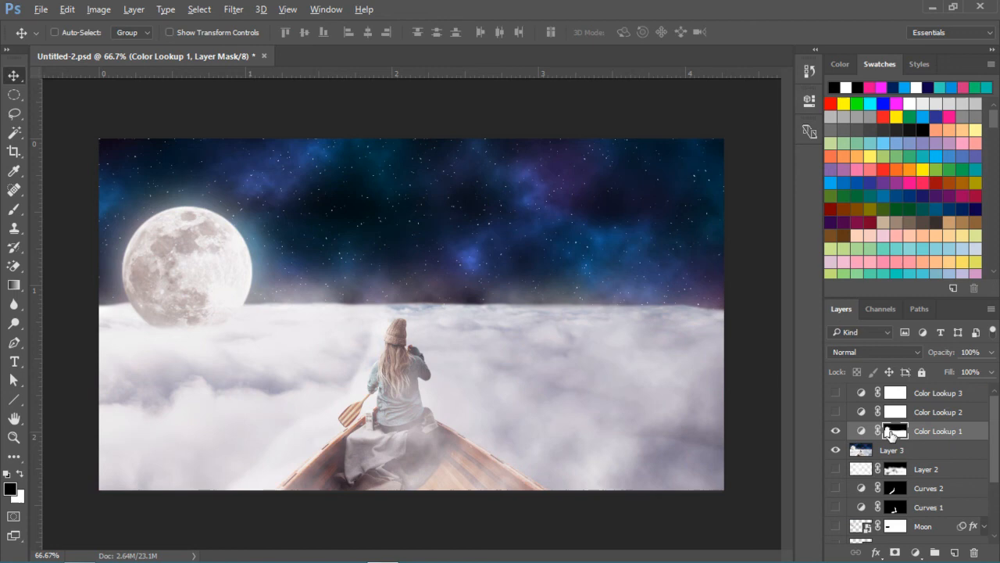
left_click_drag(894, 433, 893, 412)
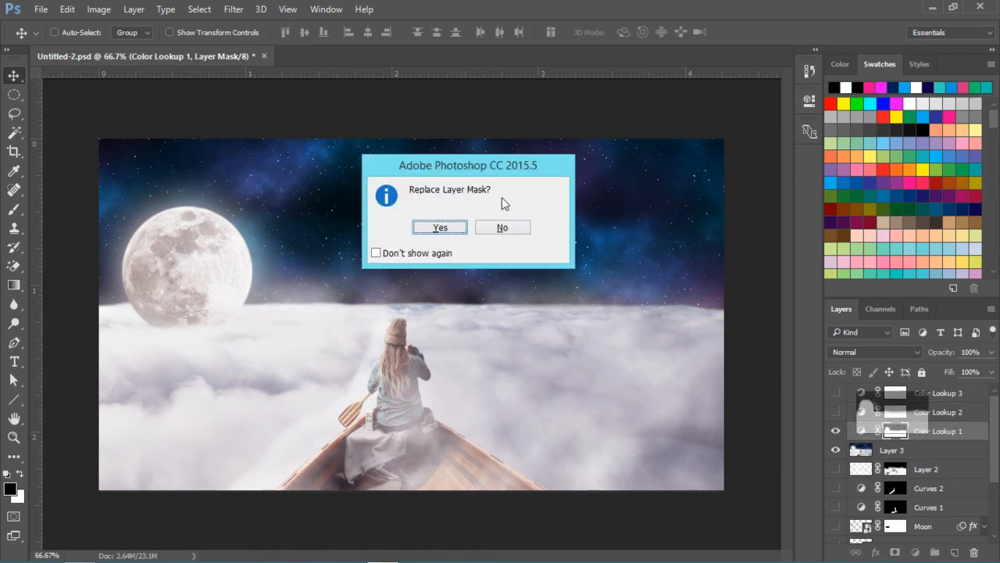
left_click(435, 230)
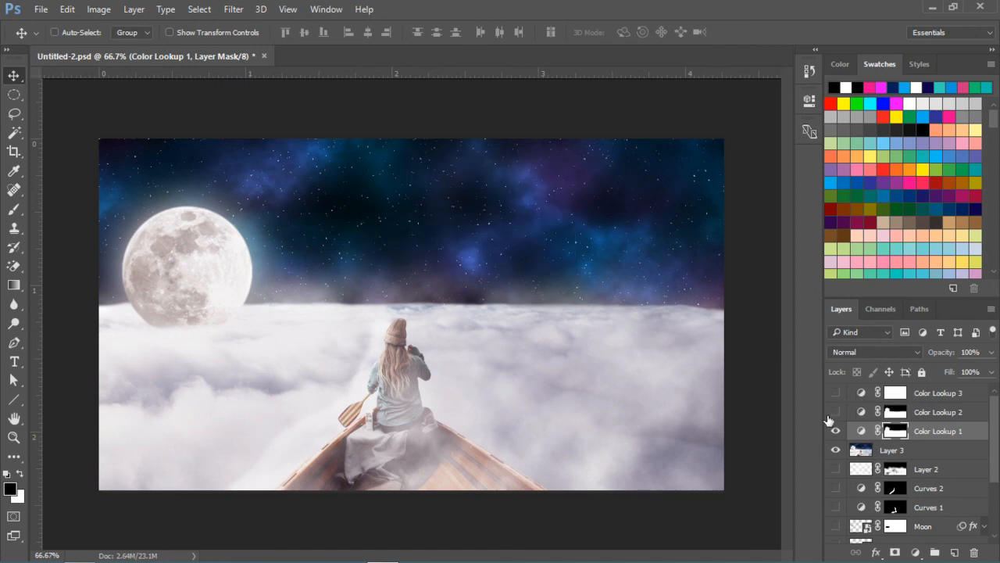
left_click(896, 393)
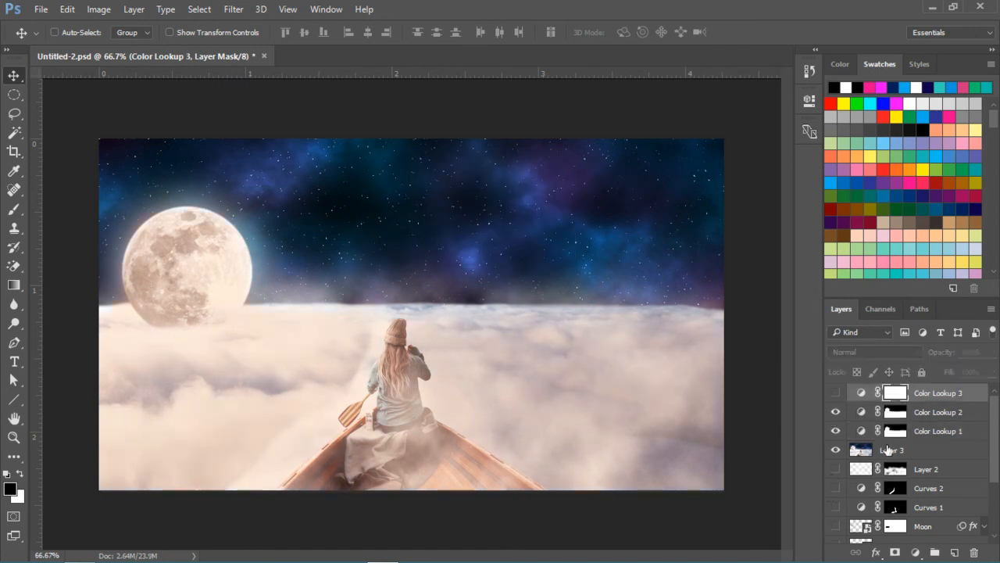
- Show Color Lookup 3 and lower its layer opacity to 50%
left_click(836, 393)
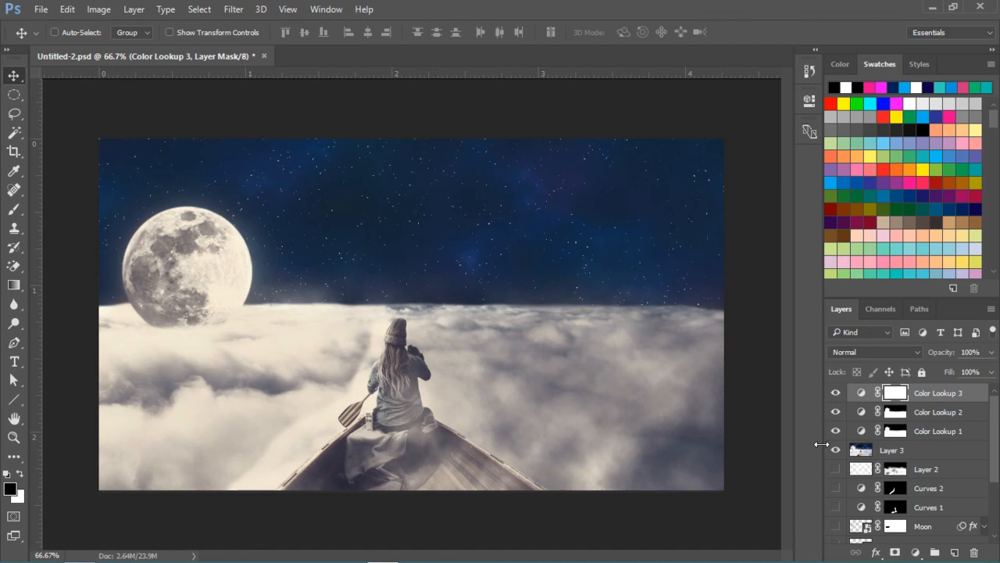
left_click(991, 353)
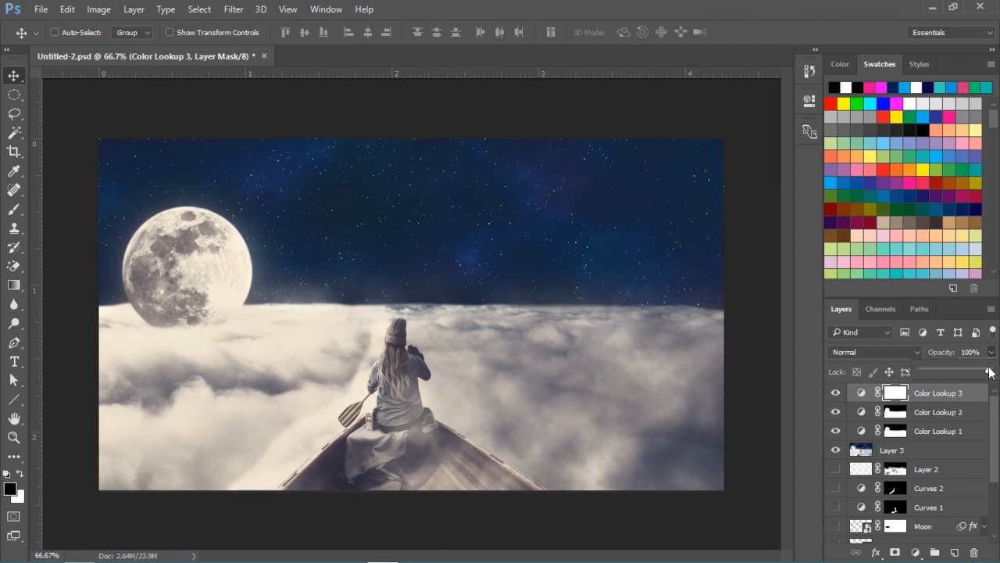
left_click_drag(989, 372, 966, 374)
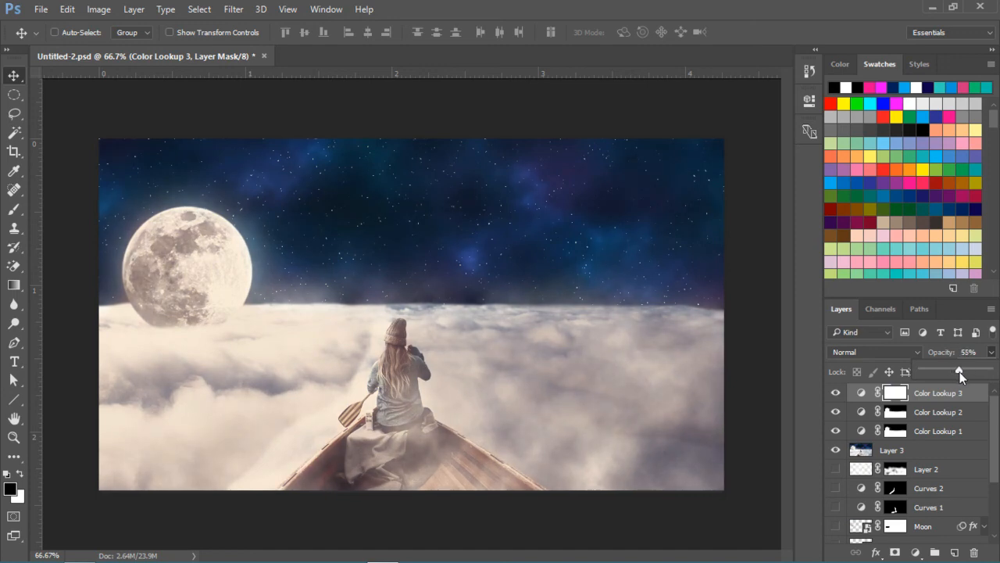
left_click_drag(960, 372, 961, 372)
left_click_drag(955, 372, 956, 373)
left_click(980, 399)
left_click(861, 392)
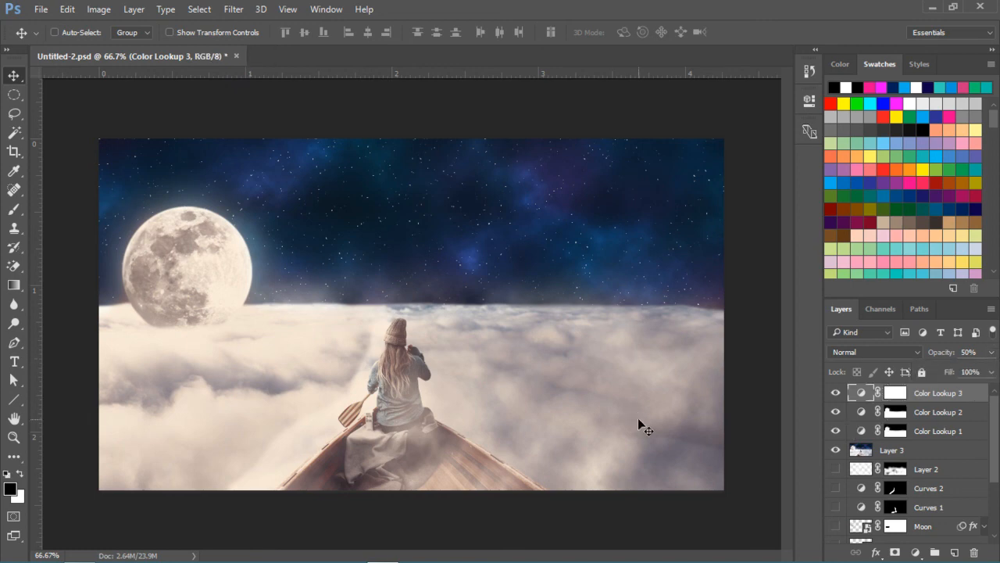
- Mask Color Lookup 3 off the moon, nearby clouds and the girl by painting black on its mask with the size 125 Brush
left_click(894, 393)
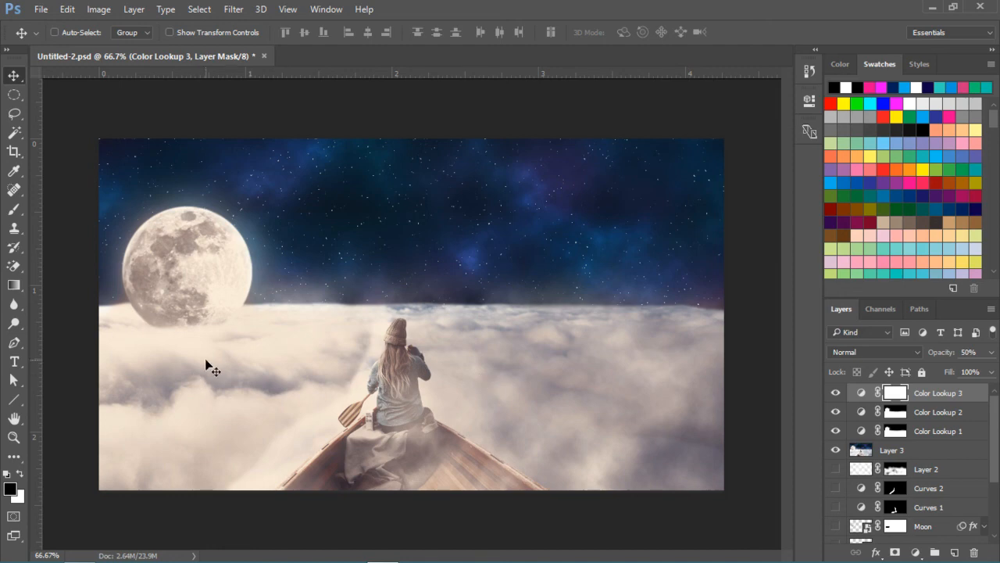
left_click(14, 209)
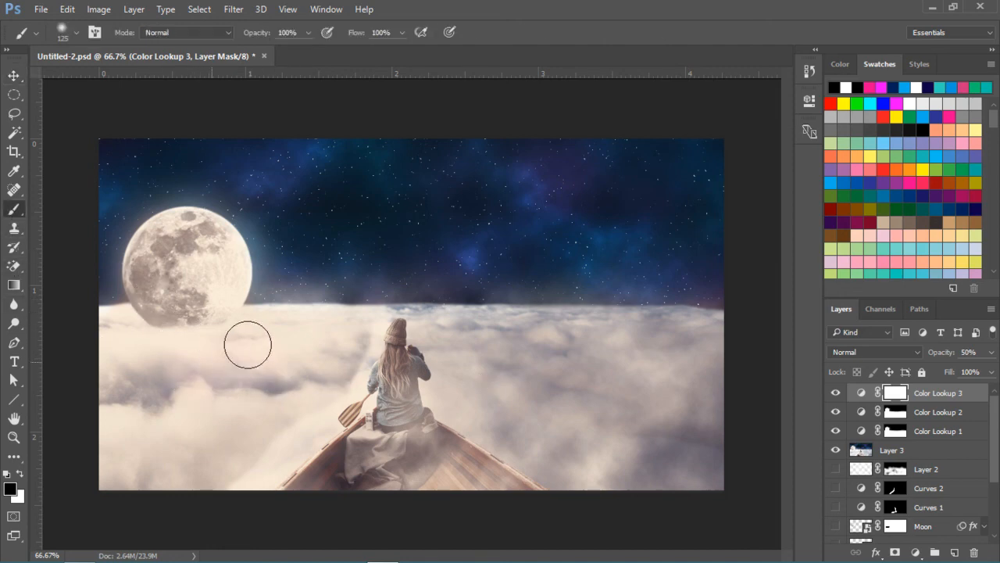
mouse_move(248, 344)
left_mouse_down()
mouse_move(226, 332)
mouse_move(122, 393)
mouse_move(288, 346)
mouse_move(197, 385)
mouse_move(131, 435)
mouse_move(271, 414)
mouse_move(317, 369)
mouse_move(243, 470)
mouse_move(350, 358)
left_mouse_up()
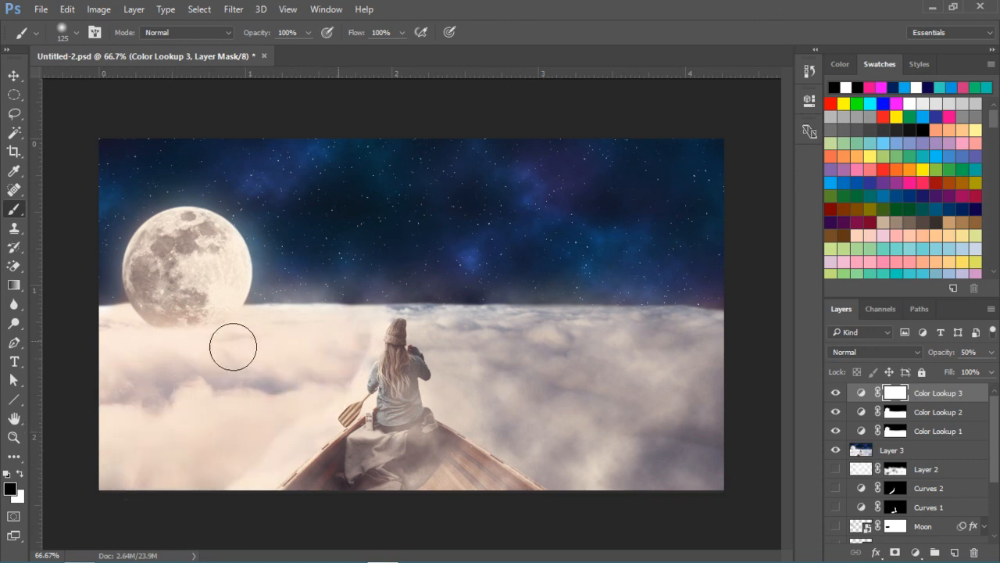
mouse_move(201, 265)
left_mouse_down()
mouse_move(203, 293)
mouse_move(223, 267)
mouse_move(159, 284)
mouse_move(199, 295)
mouse_move(189, 205)
mouse_move(215, 212)
mouse_move(133, 244)
mouse_move(165, 226)
mouse_move(248, 221)
mouse_move(259, 304)
mouse_move(196, 340)
mouse_move(200, 312)
mouse_move(150, 325)
mouse_move(112, 297)
mouse_move(132, 295)
mouse_move(168, 328)
mouse_move(98, 330)
mouse_move(275, 344)
mouse_move(344, 324)
mouse_move(259, 338)
mouse_move(260, 375)
mouse_move(300, 341)
mouse_move(350, 332)
mouse_move(357, 380)
mouse_move(364, 327)
mouse_move(383, 310)
mouse_move(432, 309)
mouse_move(417, 323)
mouse_move(372, 300)
mouse_move(263, 321)
mouse_move(391, 338)
mouse_move(333, 382)
mouse_move(342, 403)
mouse_move(294, 403)
mouse_move(265, 424)
mouse_move(127, 389)
left_mouse_up()
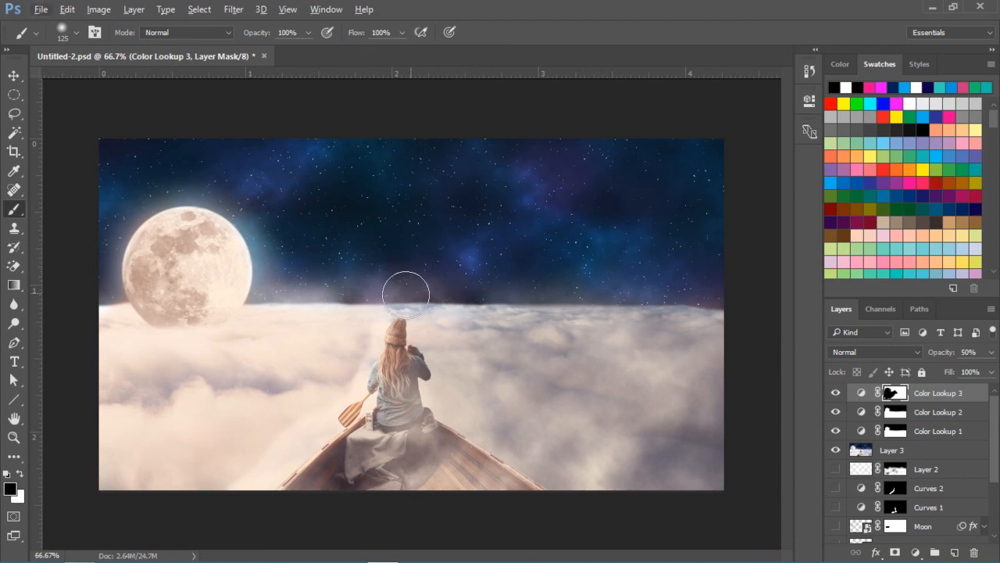
- Restore Color Lookup 3 in the sky above the girl by painting white on its mask
key("x")
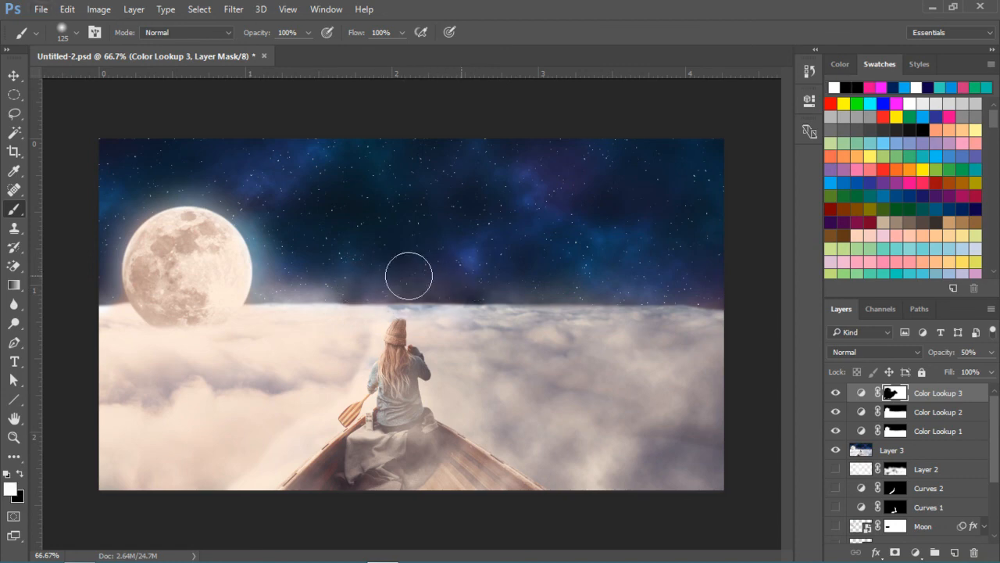
mouse_move(478, 268)
left_mouse_down()
mouse_move(402, 274)
mouse_move(484, 239)
mouse_move(331, 248)
mouse_move(456, 229)
mouse_move(446, 222)
mouse_move(351, 275)
left_mouse_up()
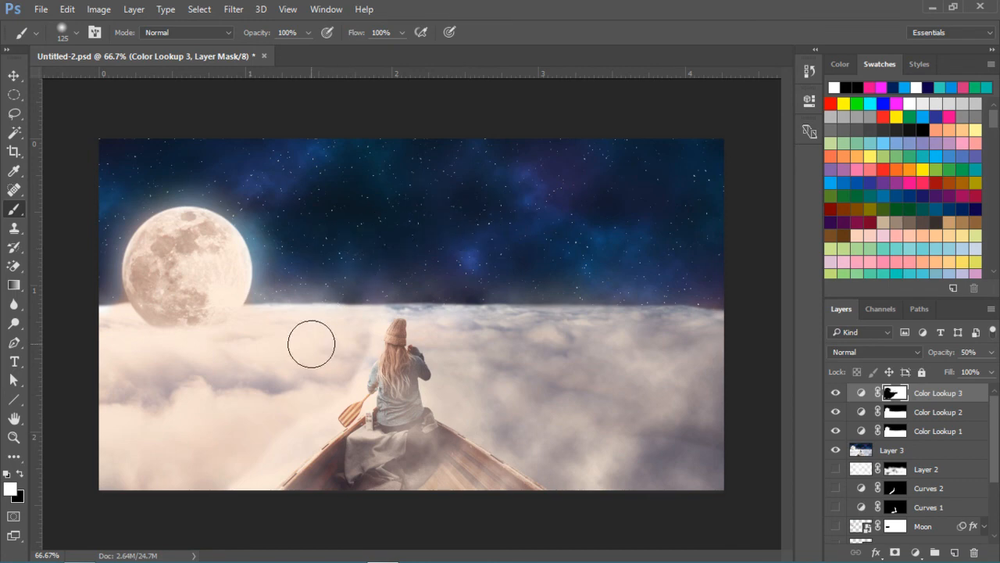
left_click(15, 75)
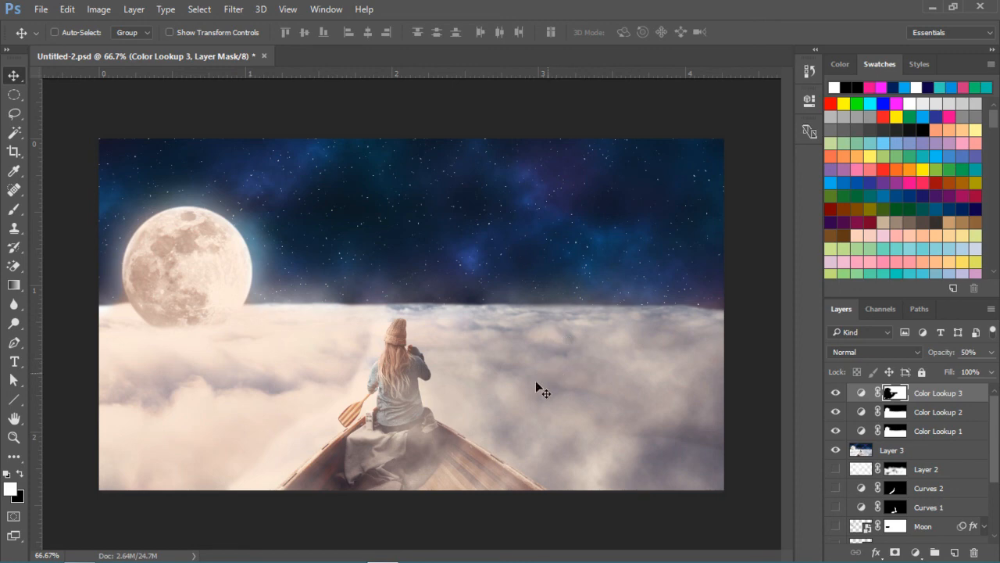
- Add a Color Lookup adjustment layer above Color Lookup 3 and try the Crisp_Winter.look and EdgyAmber.3DL 3D LUTs
left_click(915, 553)
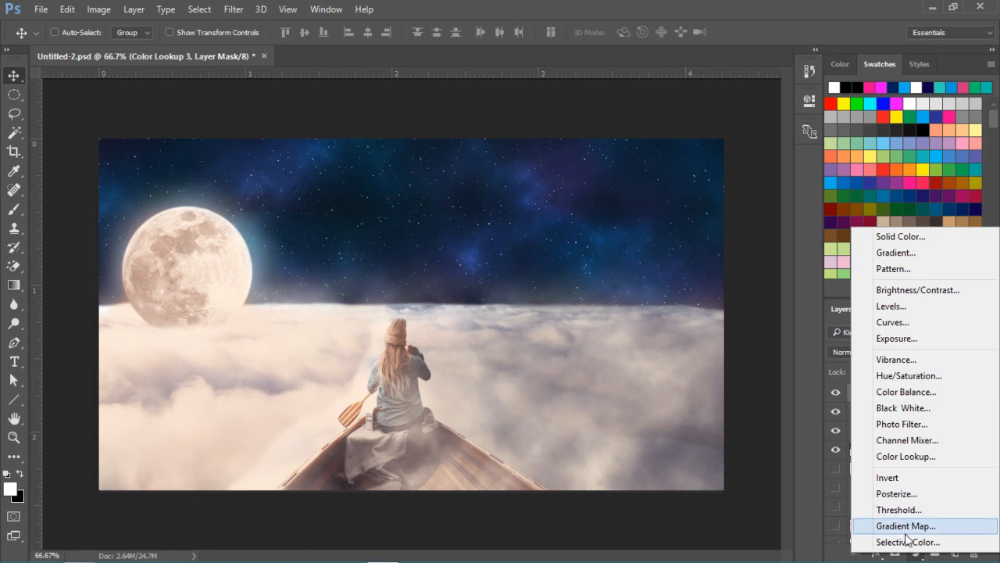
left_click(907, 457)
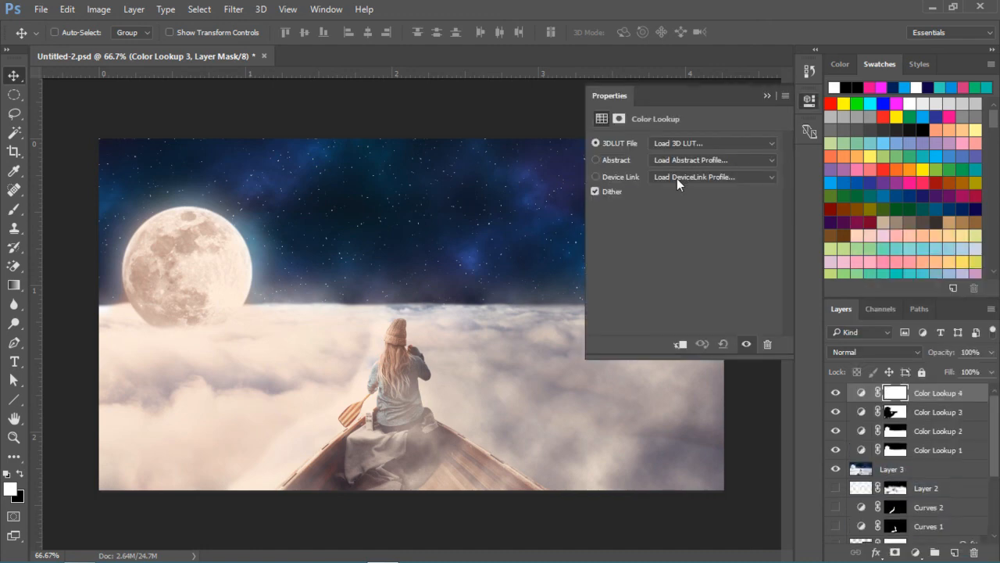
left_click(677, 149)
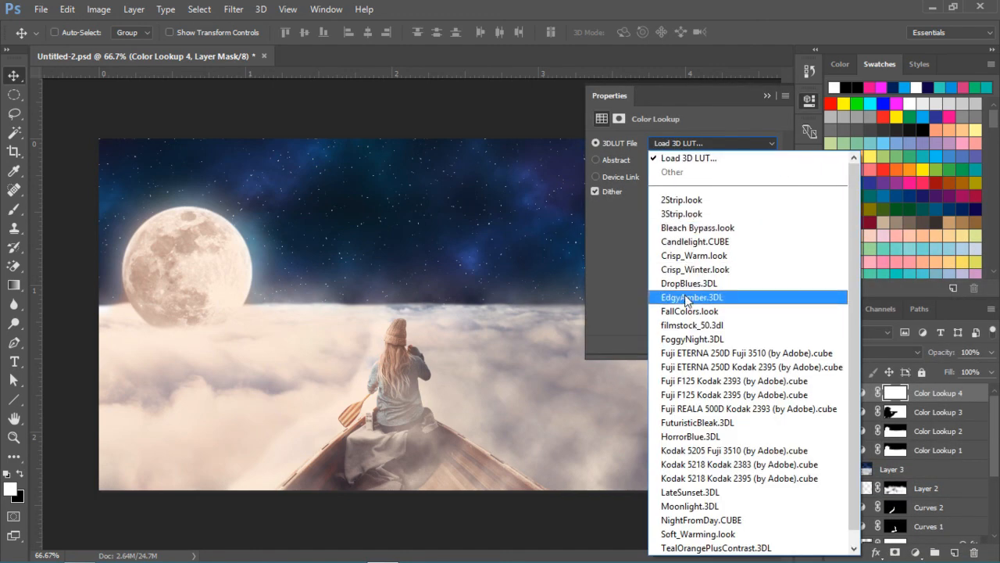
left_click(683, 271)
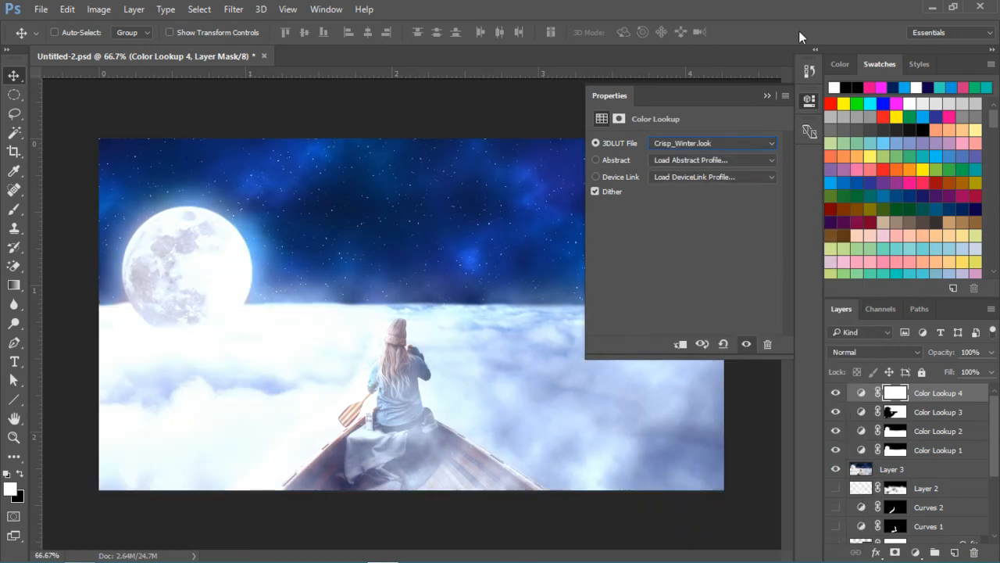
left_click(743, 143)
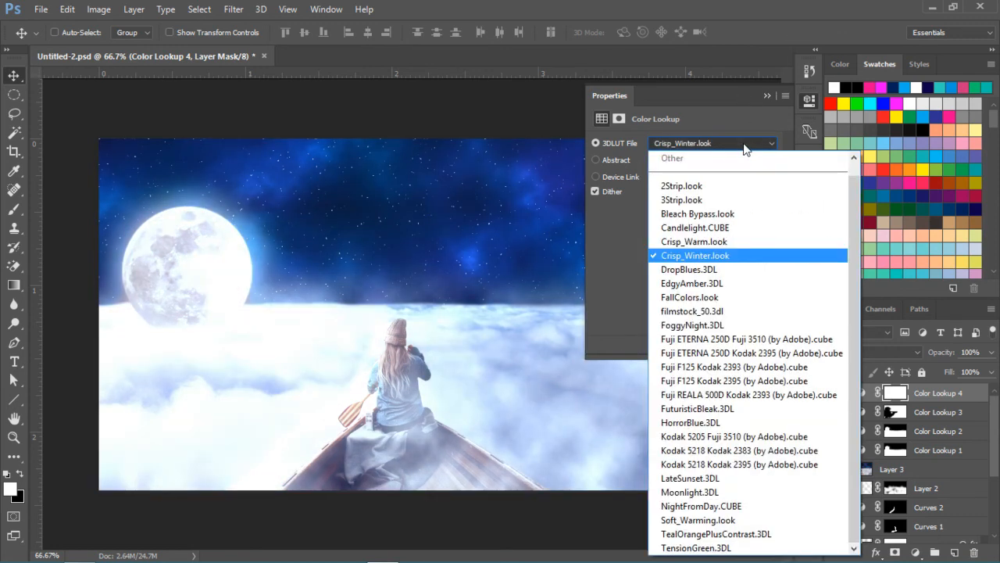
left_click(693, 283)
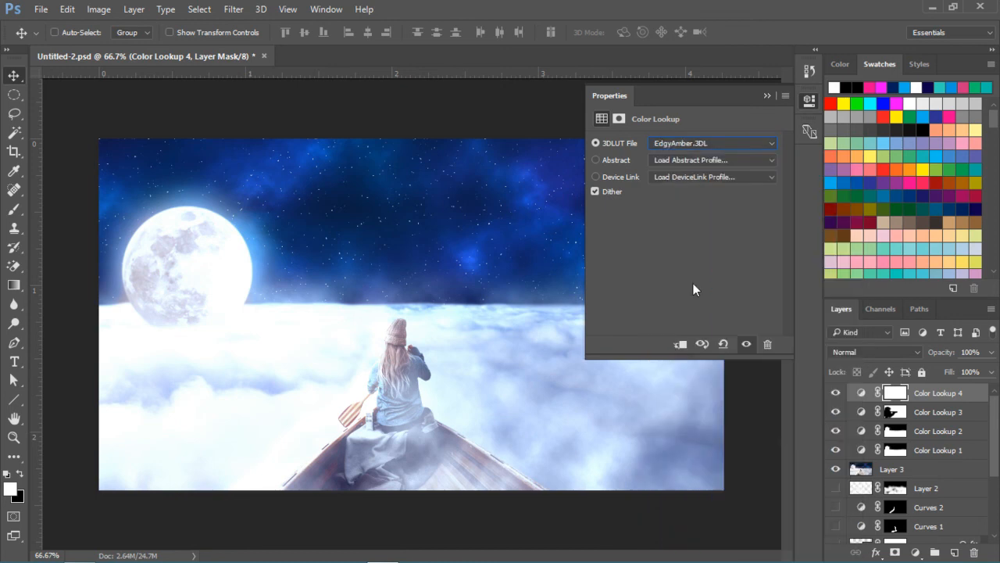
- Set the Color Lookup 4 3D LUT to HorrorBlue.3DL and collapse its properties
left_click(664, 146)
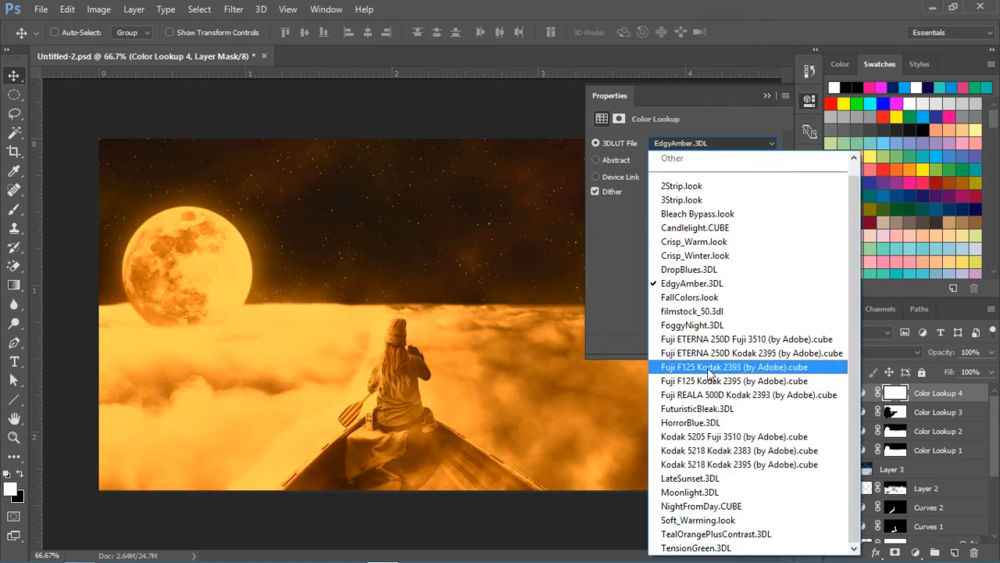
left_click(700, 424)
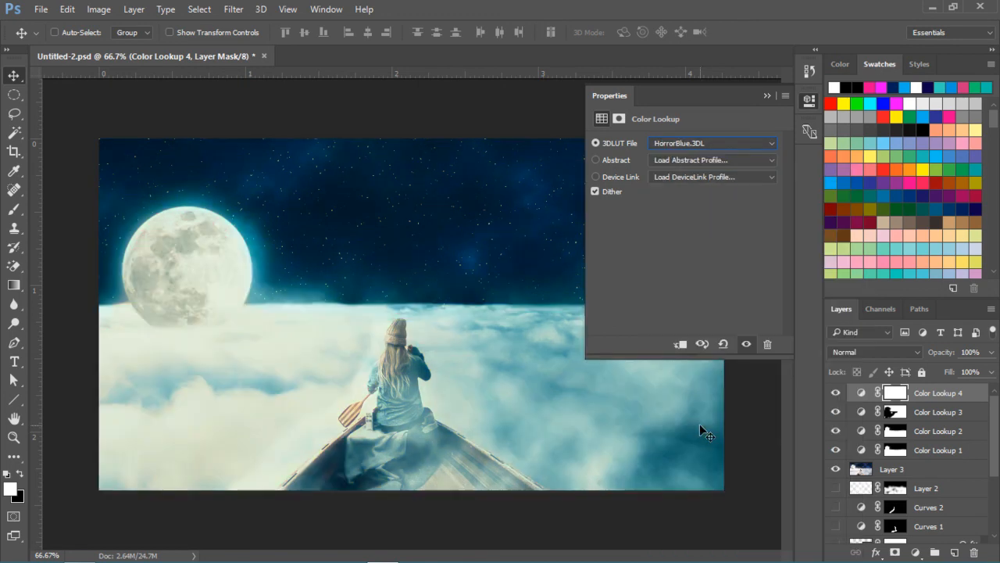
left_click(765, 98)
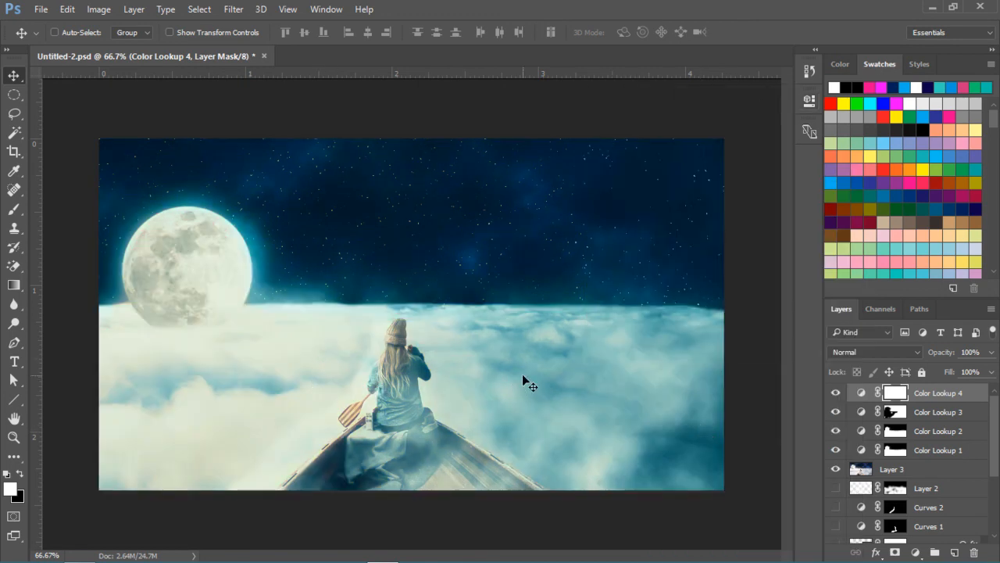
- Start adding another adjustment layer above Color Lookup 4
left_click(917, 553)
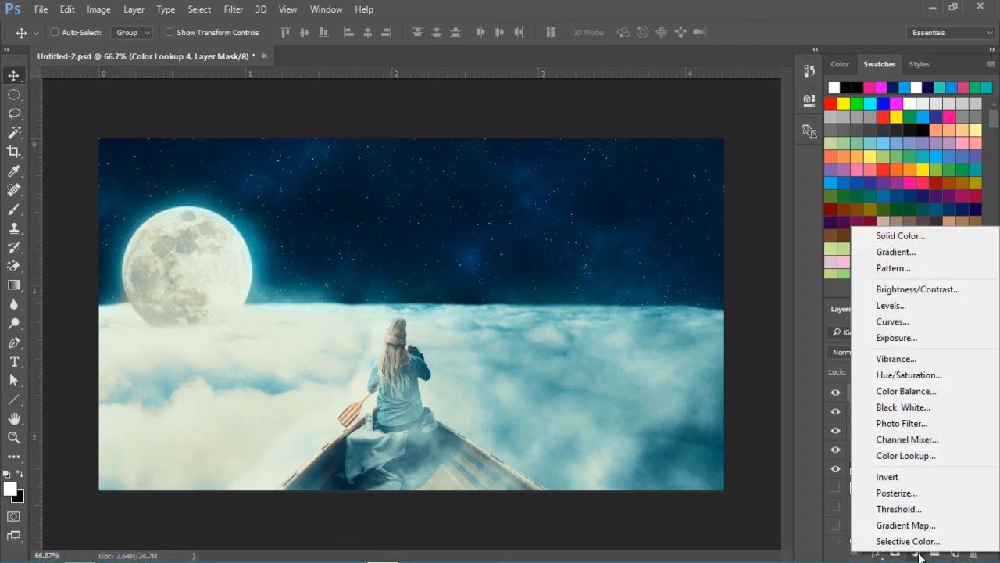